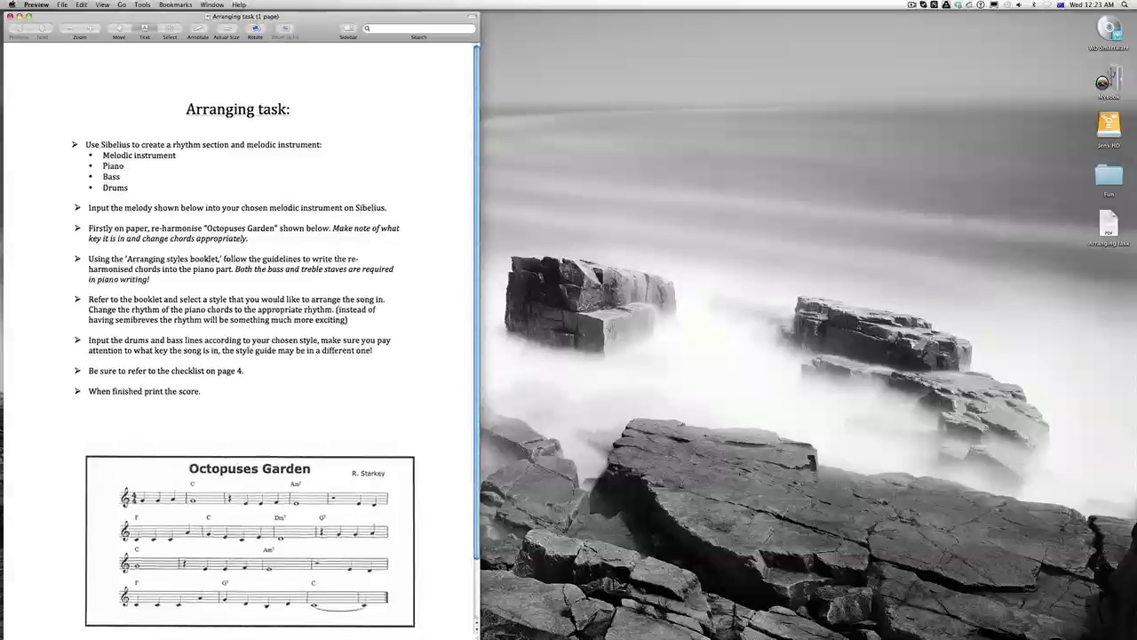
# Step: Reposition the Arranging task document so the whole Octopuses Garden melody is in view, and launch Sibelius 6
pyautogui.moveTo(336, 16); pyautogui.dragTo(263, 3)
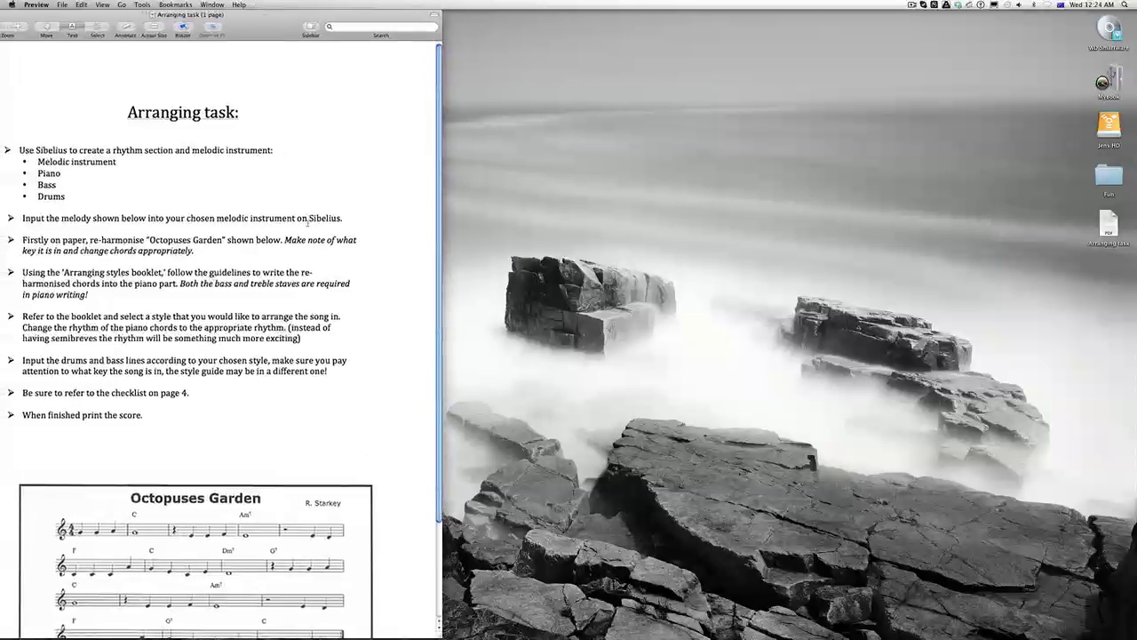
pyautogui.scroll(-3, 440, 250)
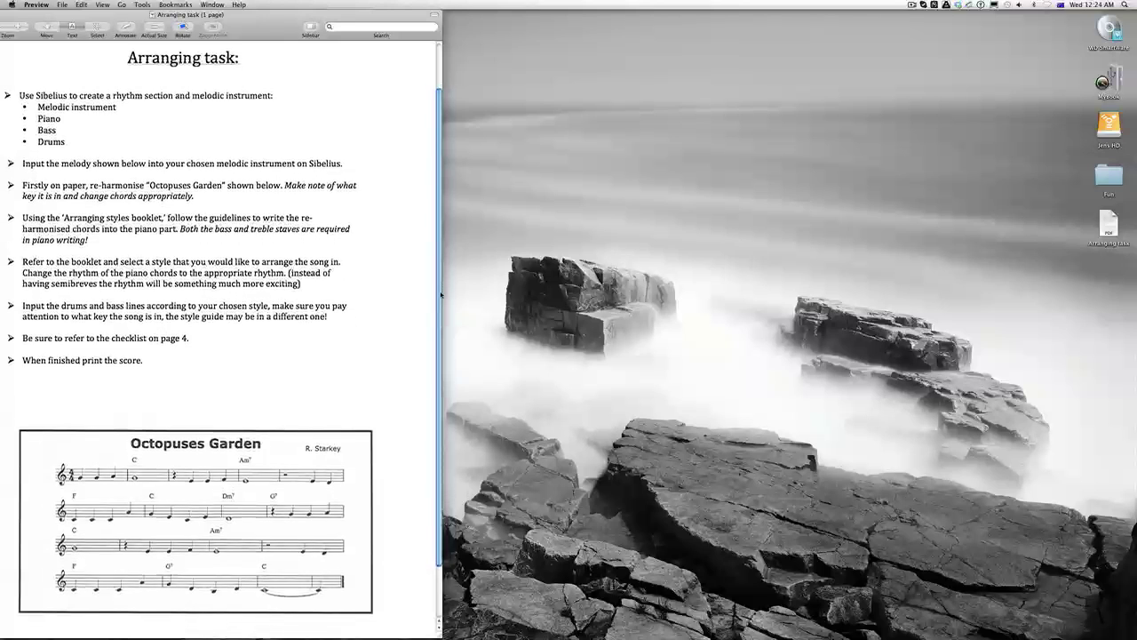
pyautogui.moveTo(7, 219)
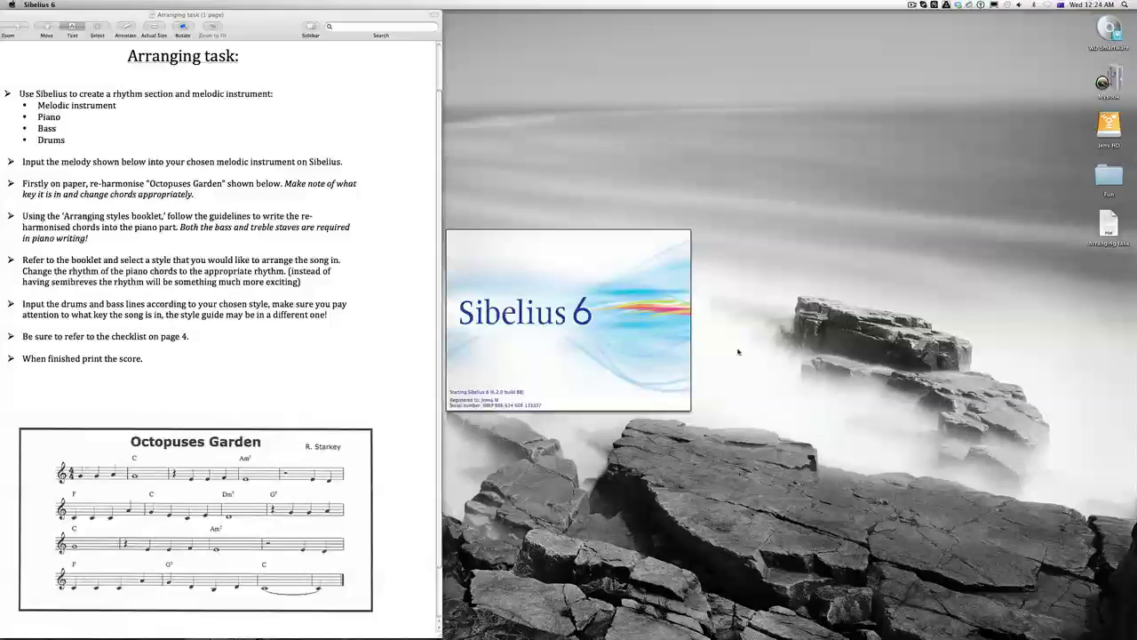
pyautogui.press('XF86AudioRaiseVolume')
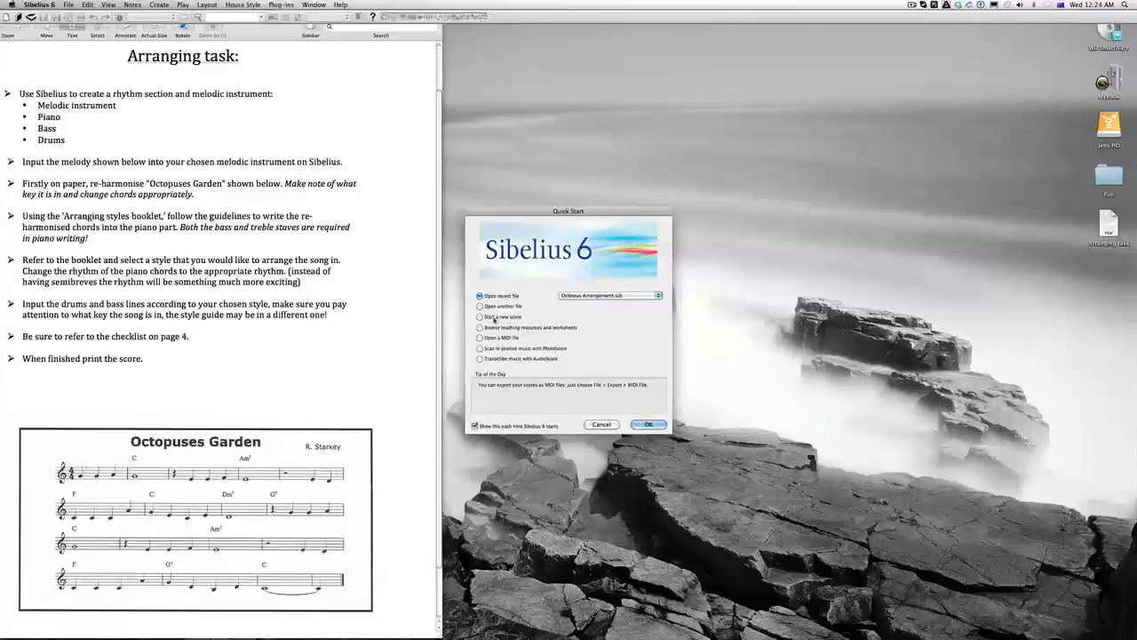
# Step: Start a new score and remove the default unnamed treble staff from its instruments
pyautogui.click(481, 317)
pyautogui.click(651, 424)
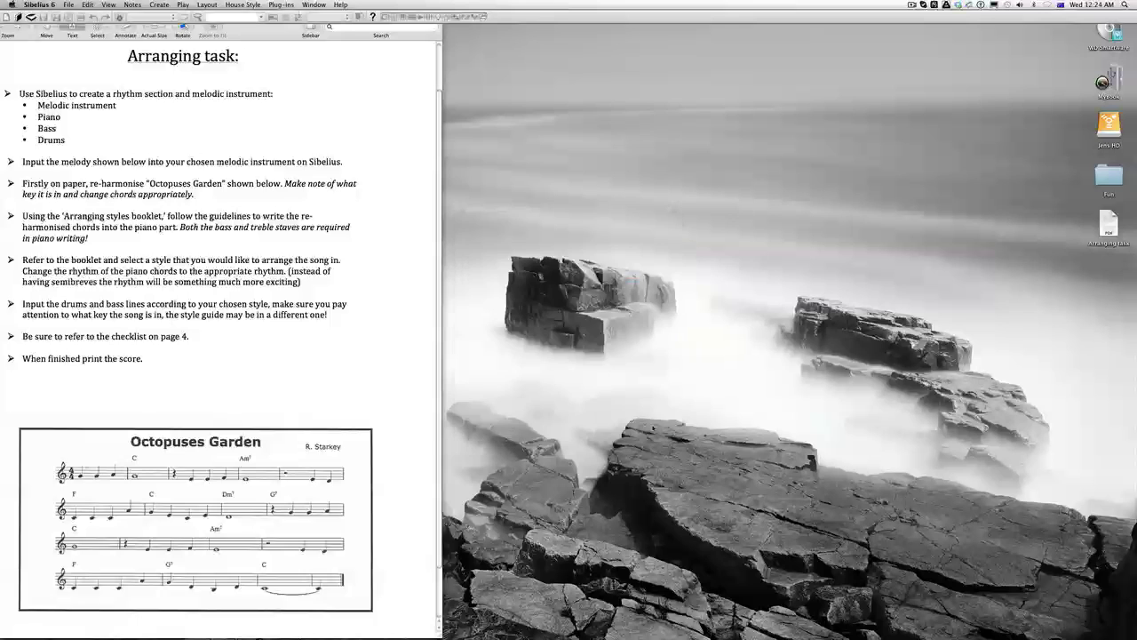
pyautogui.click(477, 379)
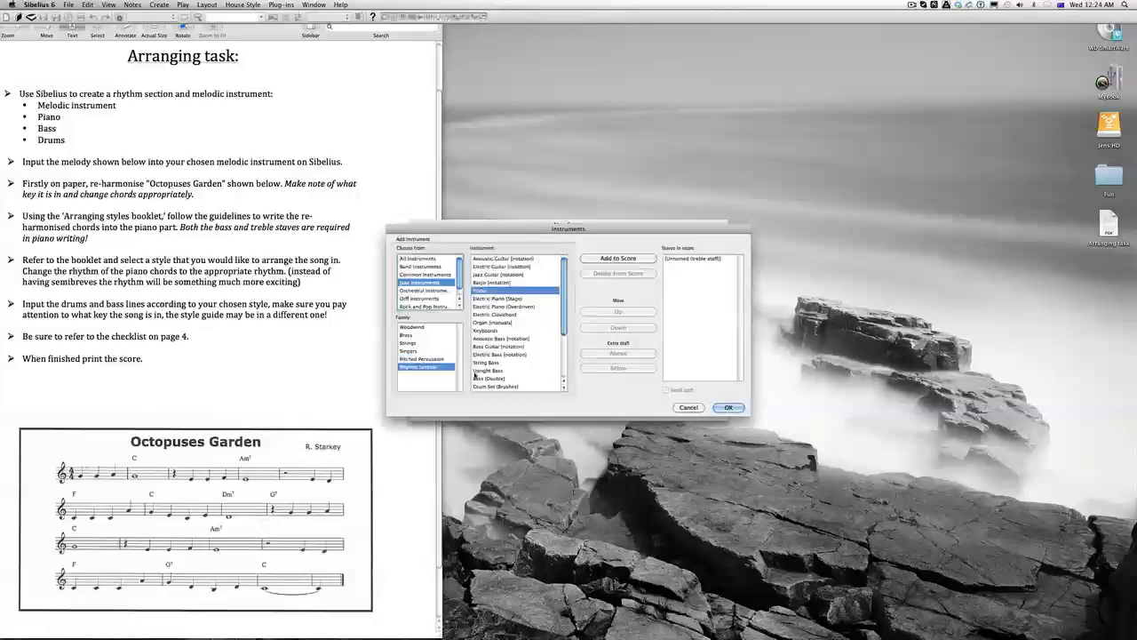
pyautogui.click(673, 258)
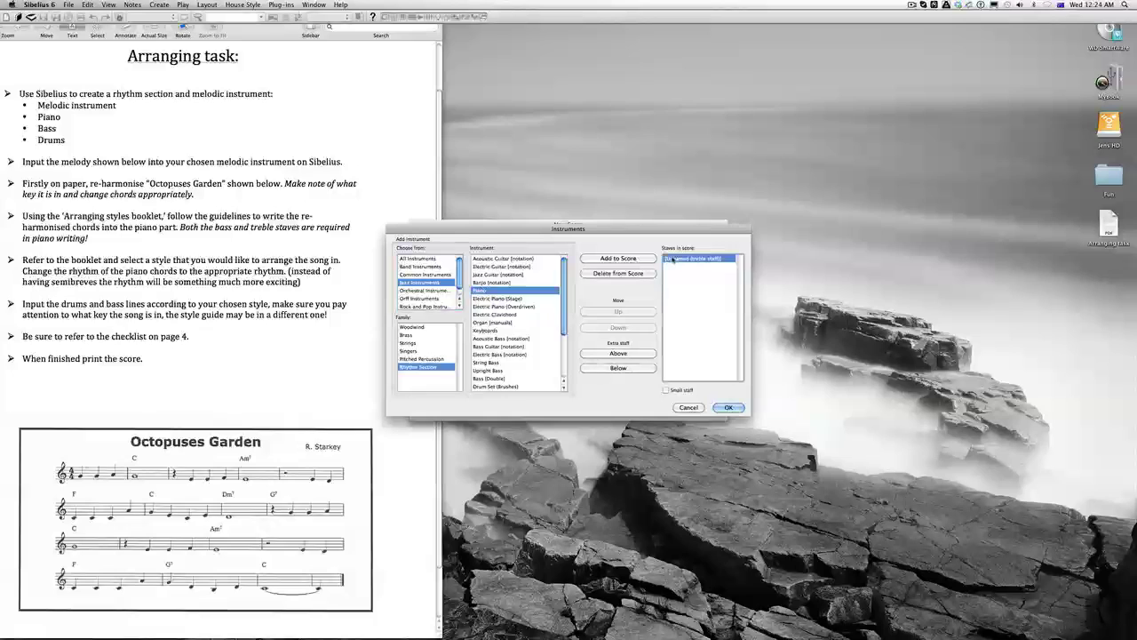
pyautogui.click(617, 273)
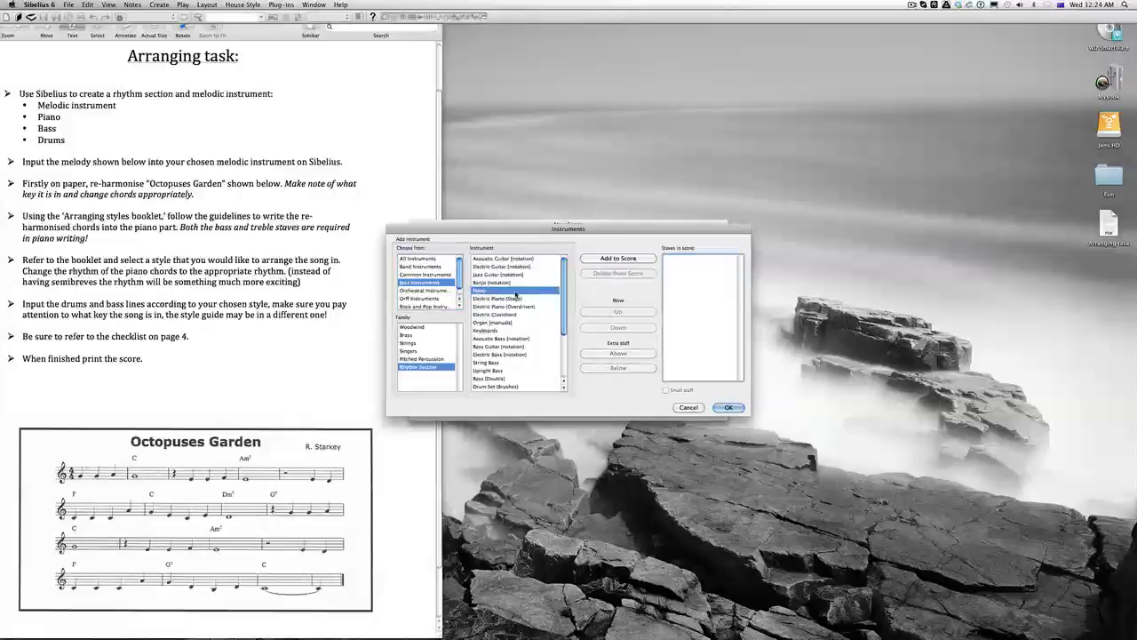
# Step: Add a Piano and a woodwind Flute from the jazz instruments to the new score
pyautogui.click(619, 259)
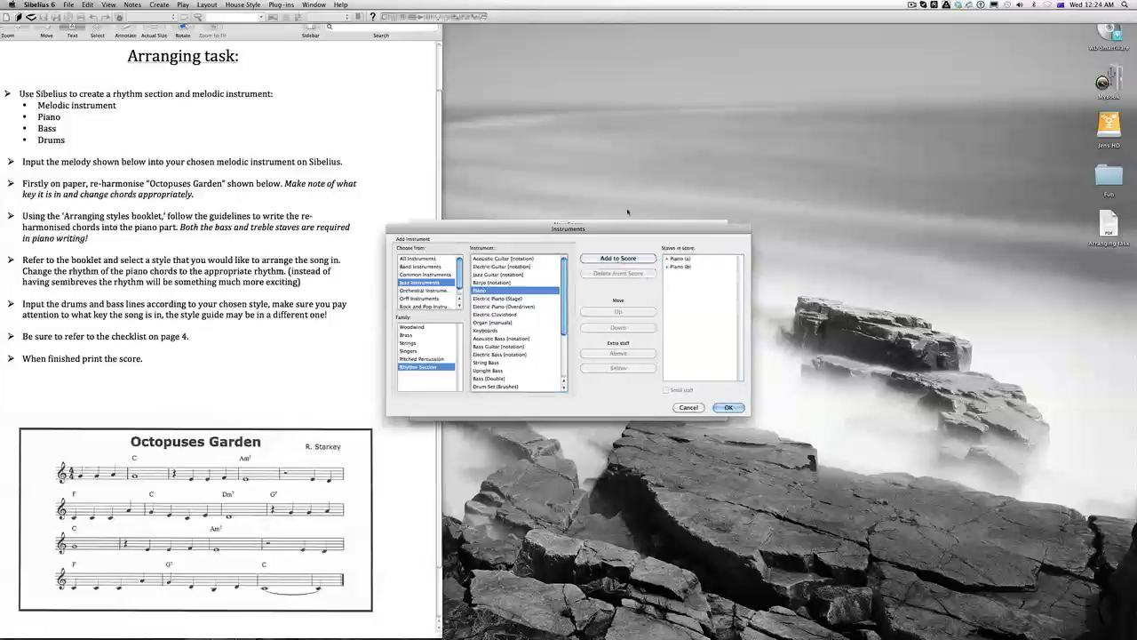
pyautogui.click(423, 327)
pyautogui.click(495, 267)
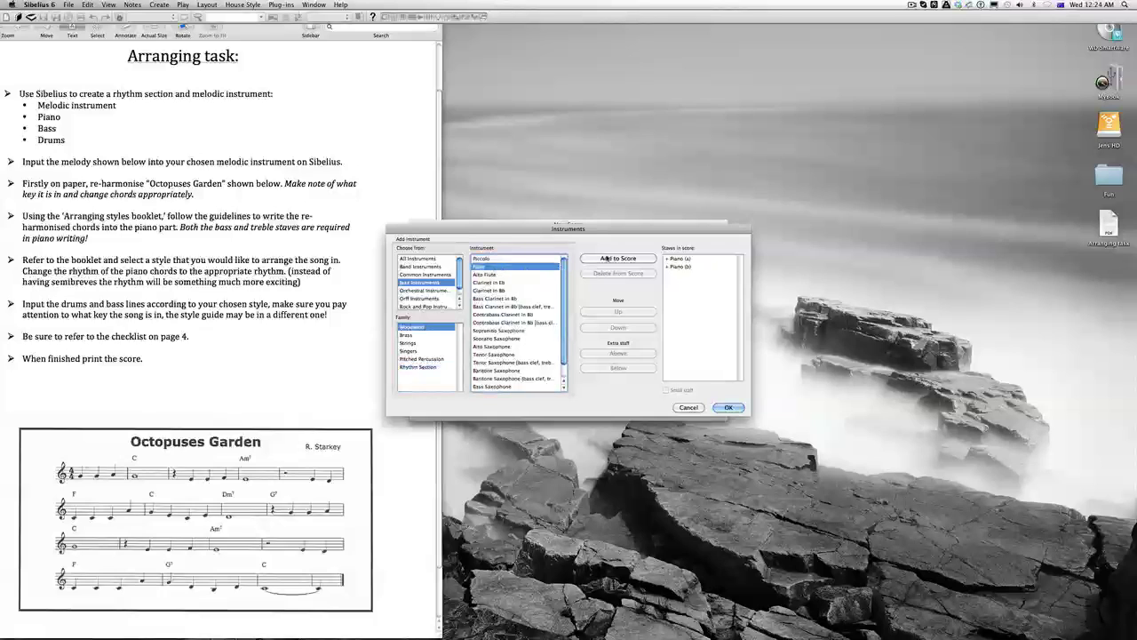
pyautogui.click(612, 259)
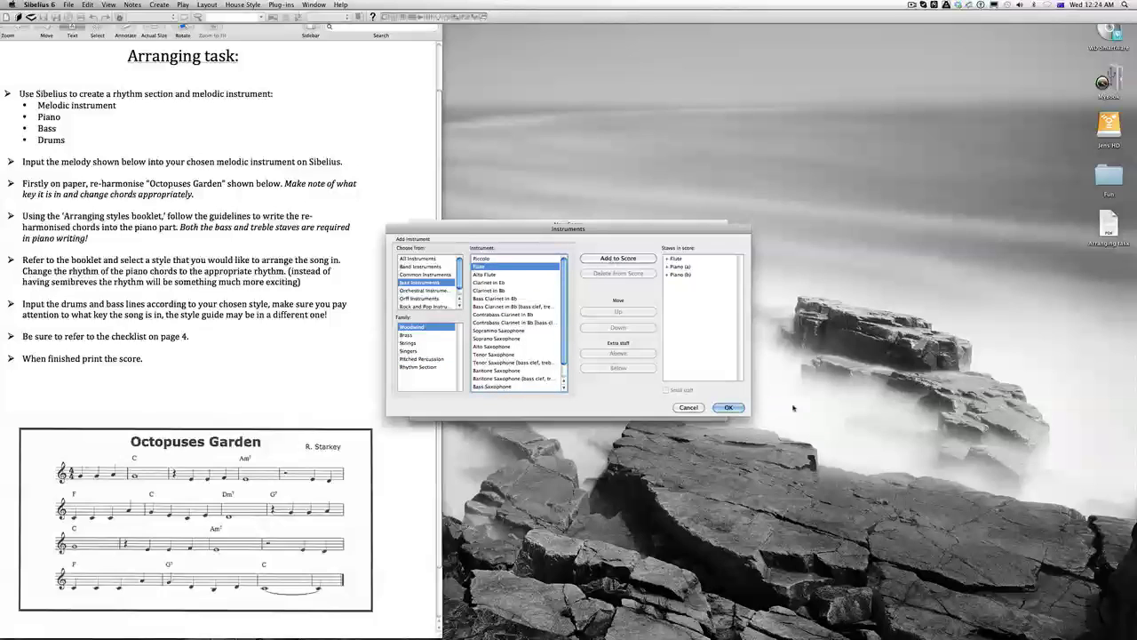
pyautogui.click(729, 407)
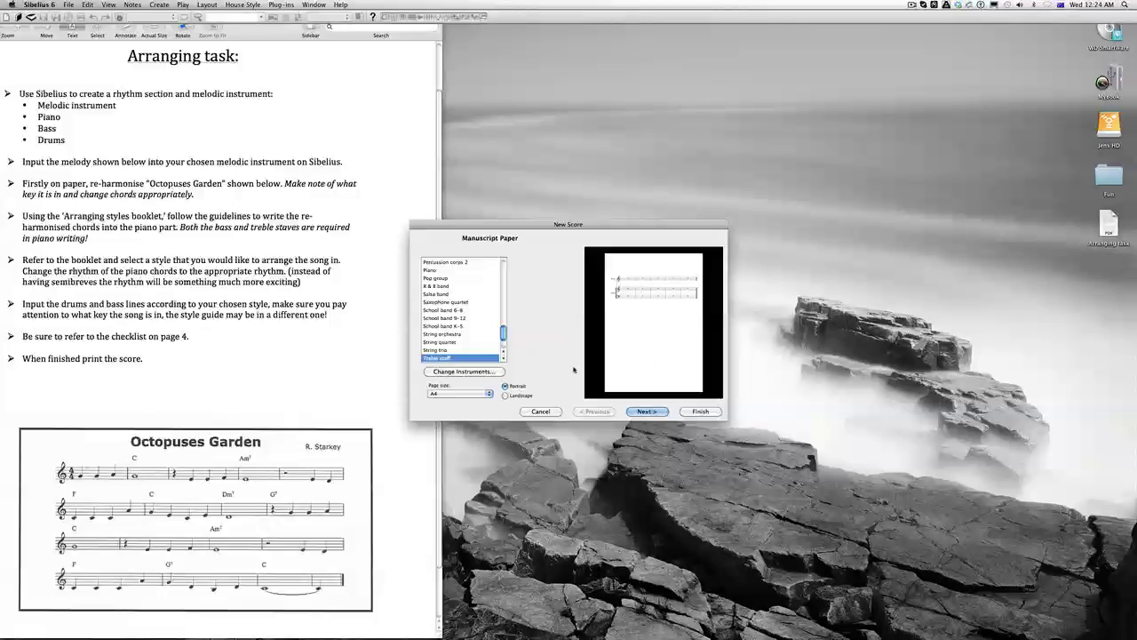
# Step: Highlight the Melodic instrument and Piano items in the task document, and advance the new score to its time signature settings
pyautogui.click(93, 111)
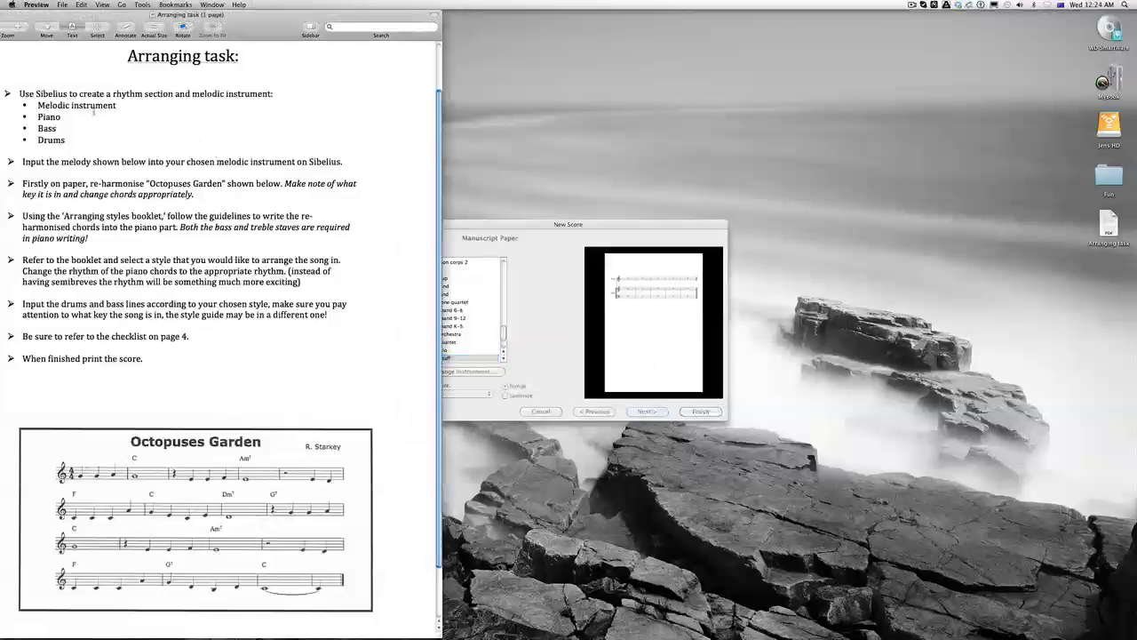
pyautogui.moveTo(86, 120); pyautogui.dragTo(39, 105)
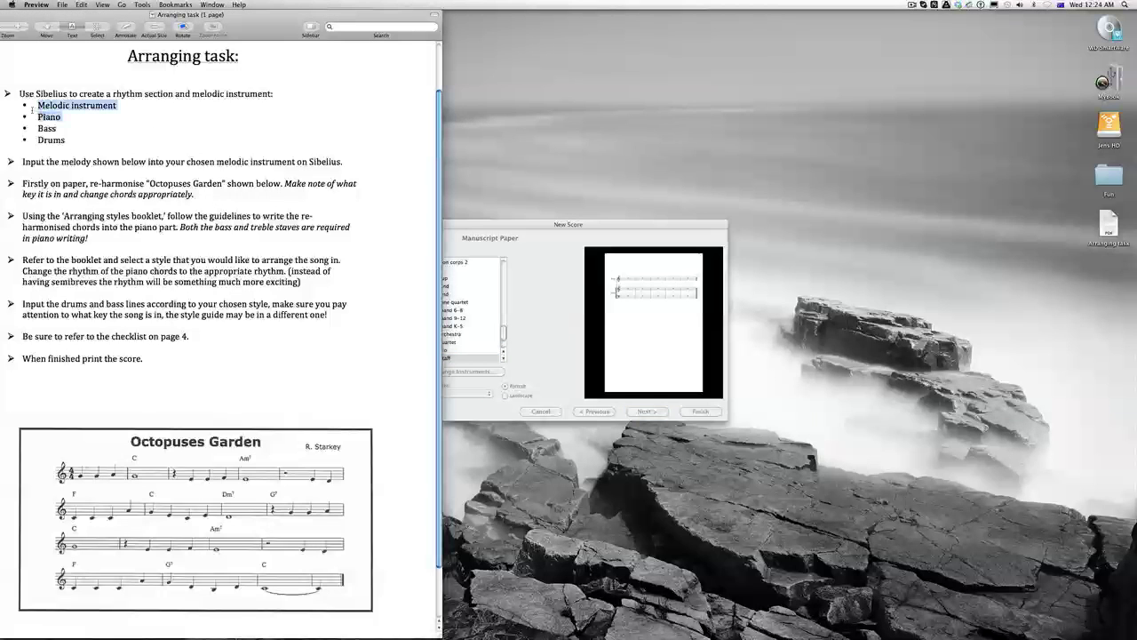
pyautogui.click(527, 240)
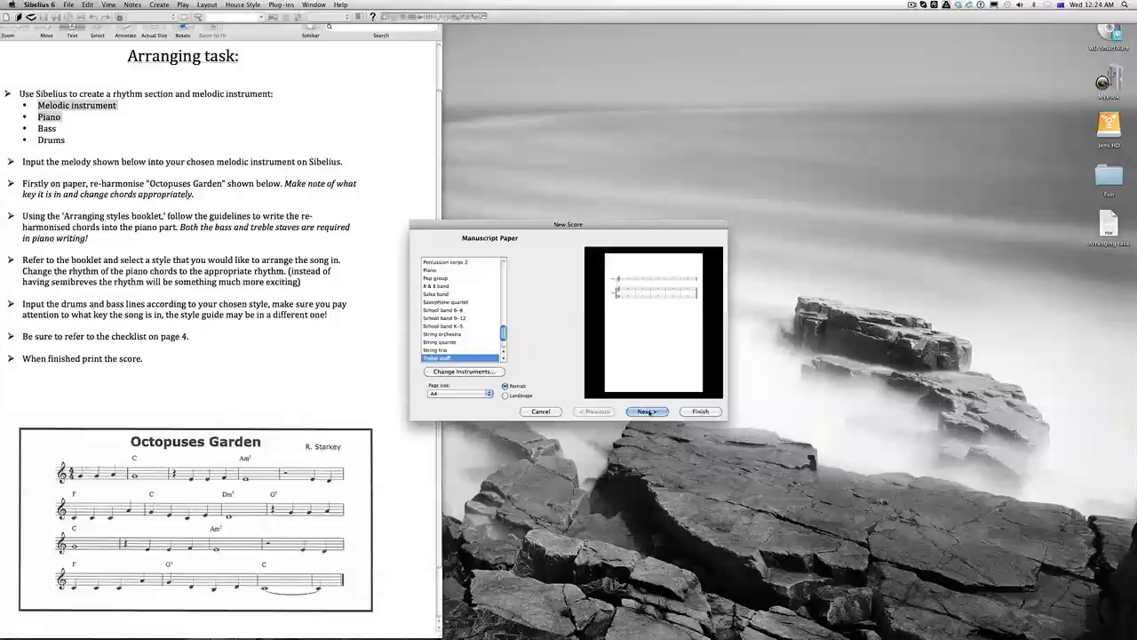
pyautogui.click(646, 412)
pyautogui.click(646, 411)
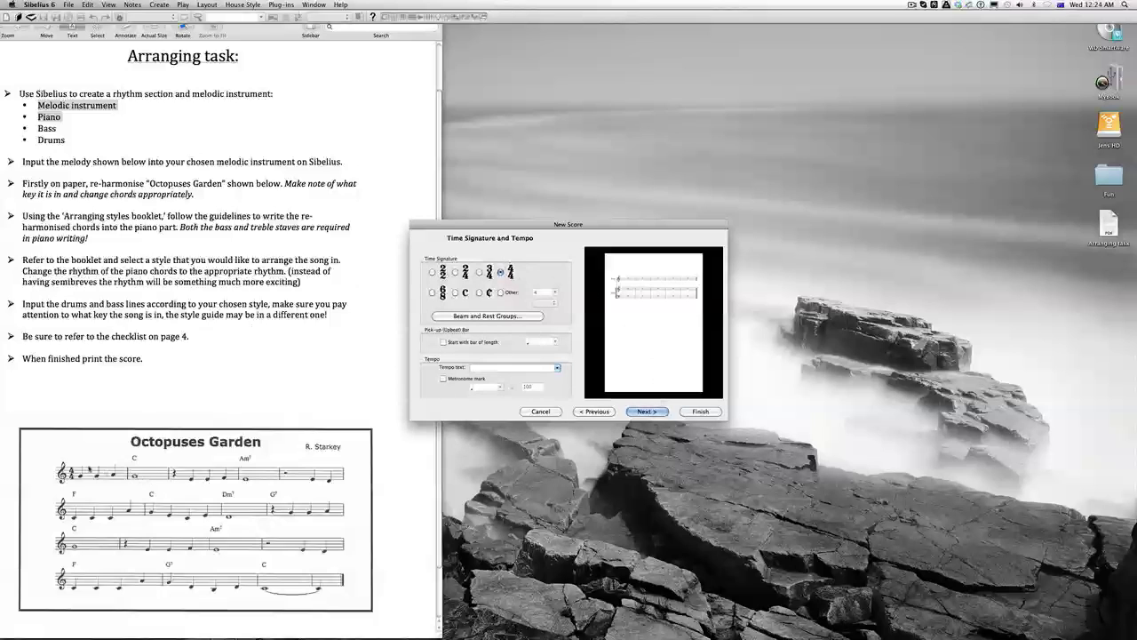
# Step: Mark the opening pick-up bar of Octopuses Garden in the task document with a rectangular selection
pyautogui.click(61, 469)
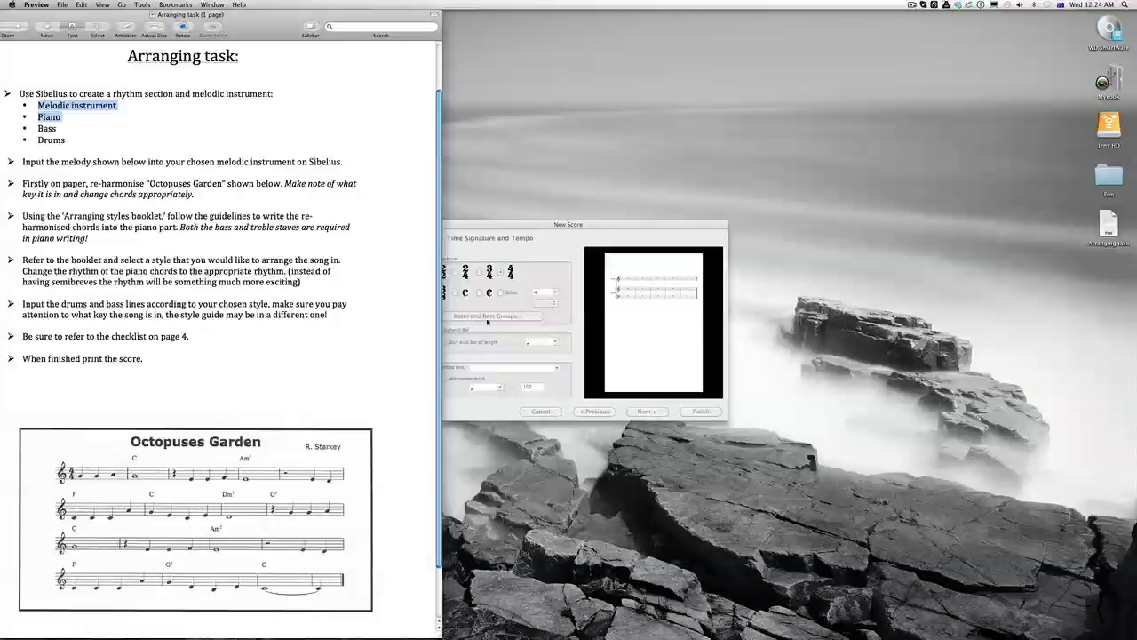
pyautogui.click(560, 324)
pyautogui.click(341, 112)
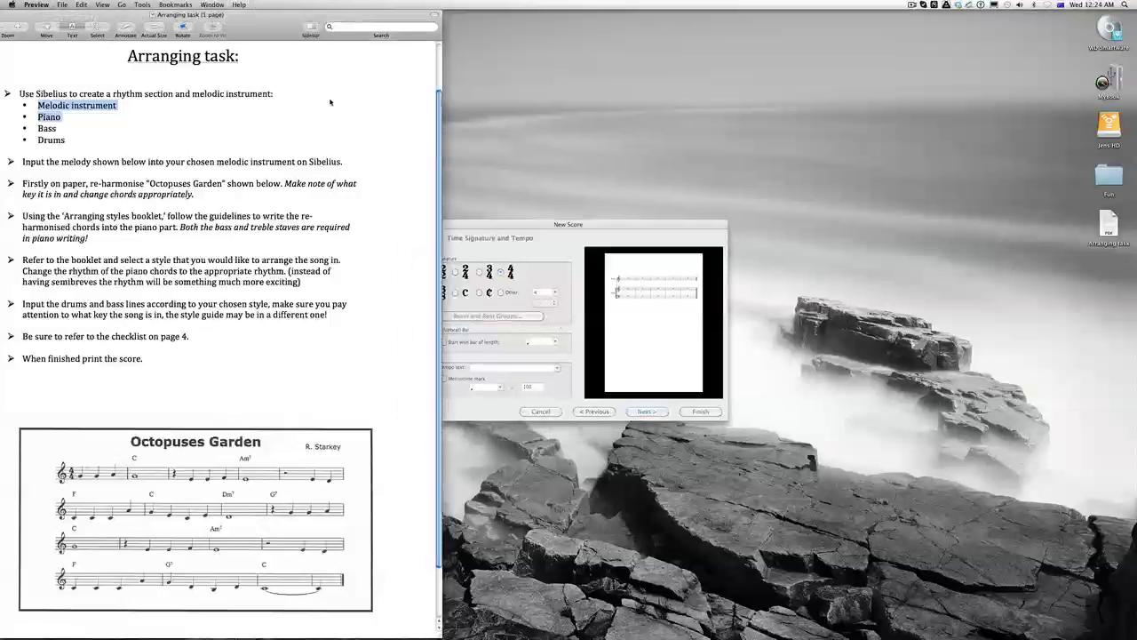
pyautogui.click(98, 27)
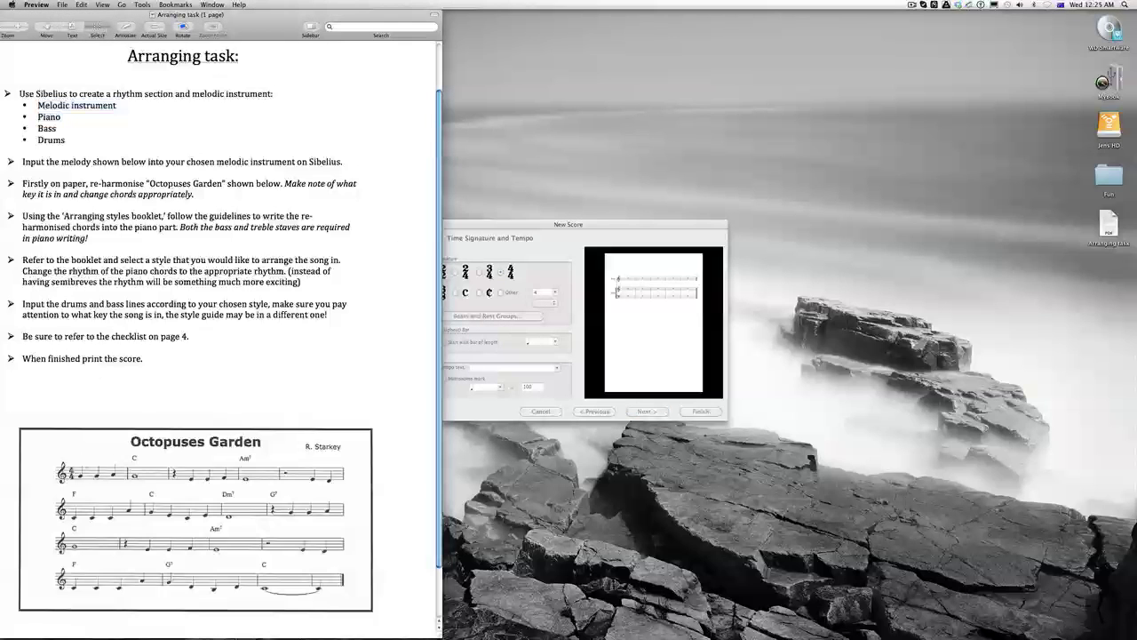
pyautogui.moveTo(49, 451); pyautogui.dragTo(123, 487)
# Step: Start the 4/4 score with a pick-up bar three crotchets long and keep the key signature as C major
pyautogui.click(556, 255)
pyautogui.click(443, 343)
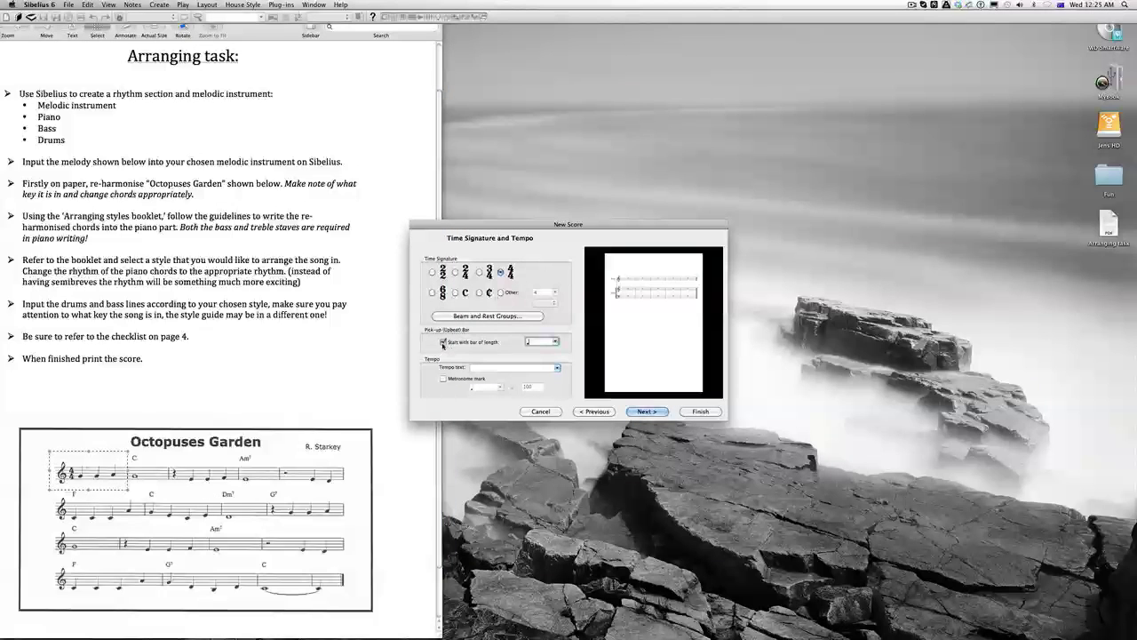
pyautogui.click(555, 342)
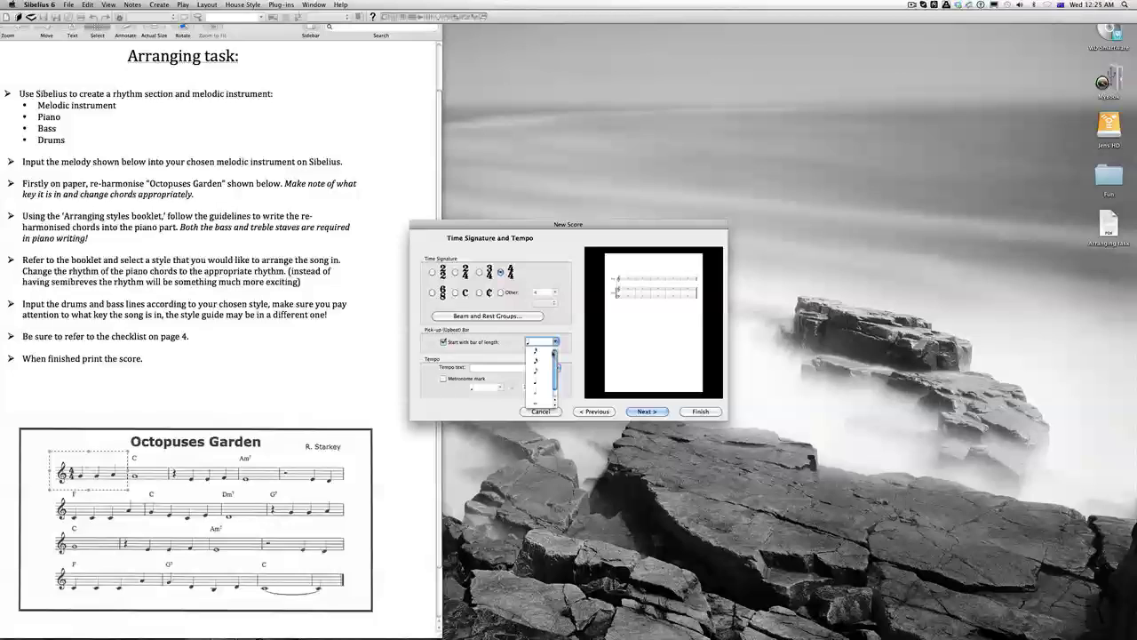
pyautogui.click(541, 384)
pyautogui.click(554, 342)
pyautogui.click(542, 386)
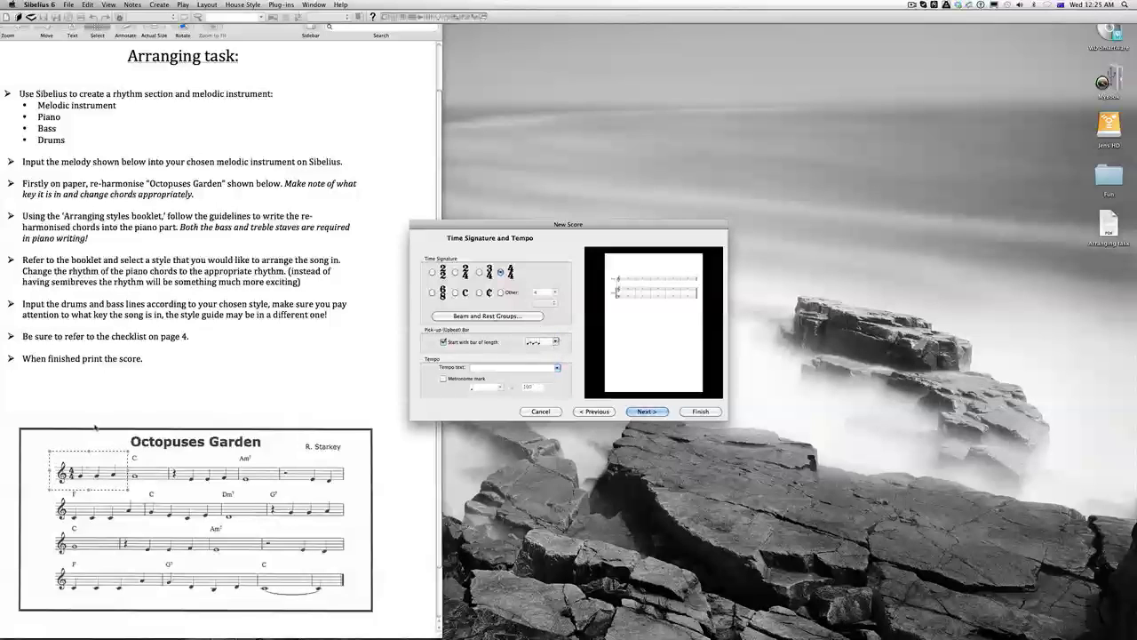
pyautogui.click(653, 412)
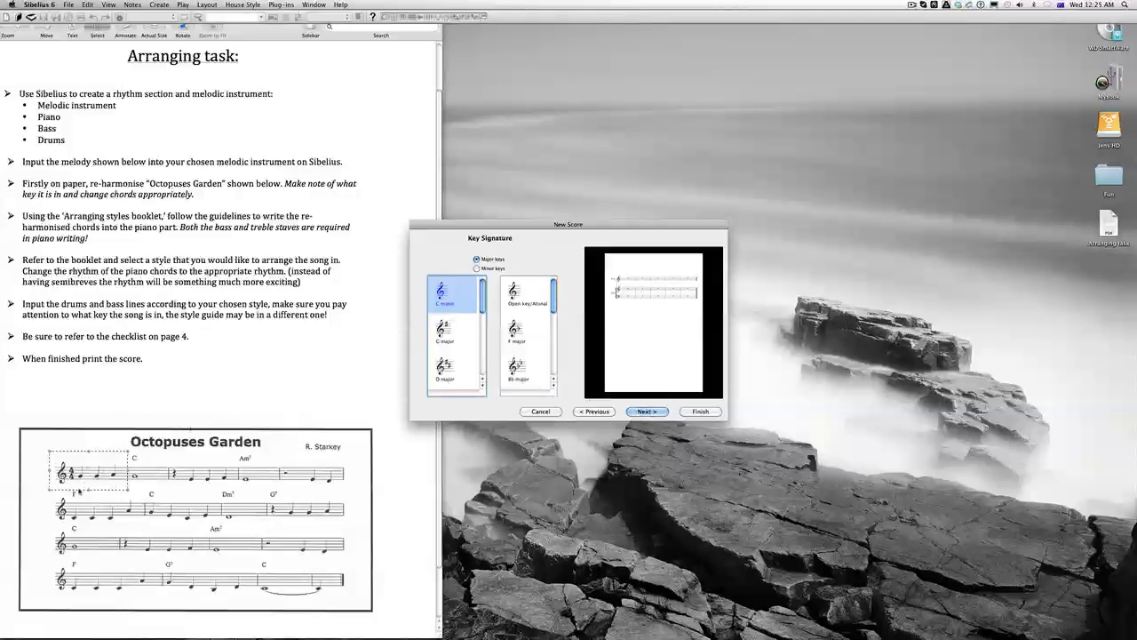
pyautogui.click(648, 412)
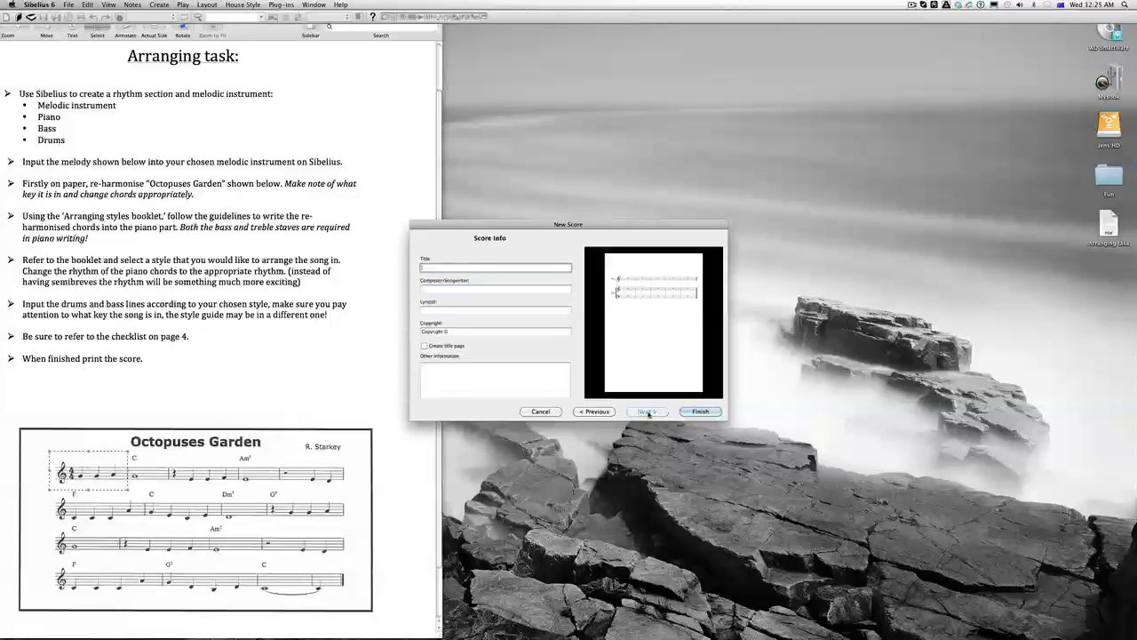
# Step: Title the score "Octopus Arrangement!", enter R. Starkey plus the arranger's initials as composer, and create the score
pyautogui.write('Octopu')
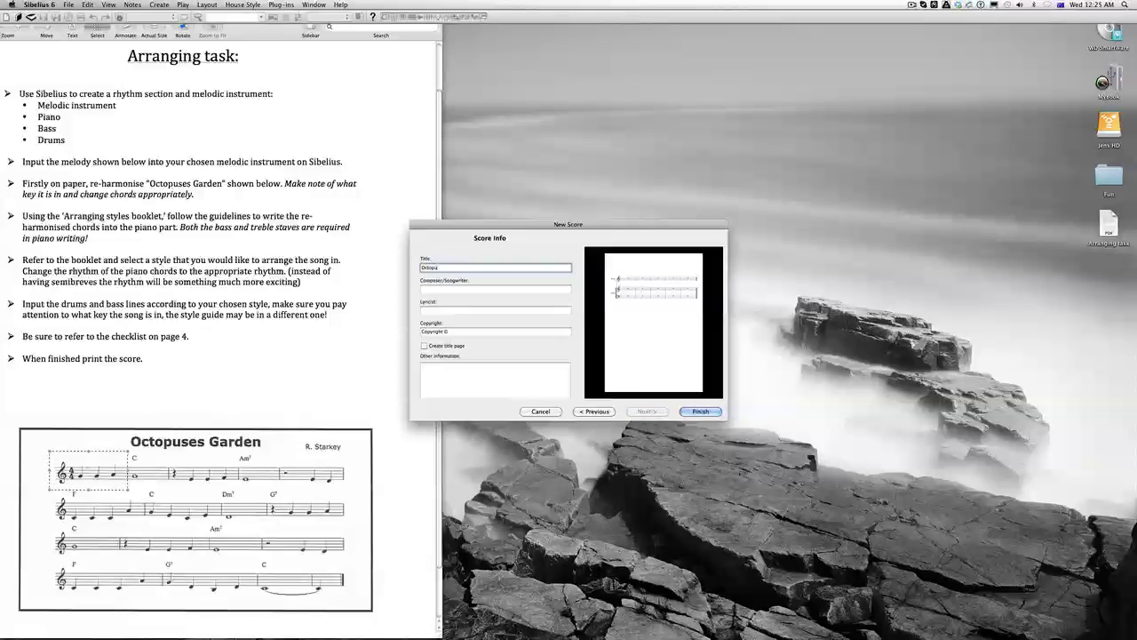
pyautogui.write('s Arrangement')
pyautogui.press('Tab')
pyautogui.write('R. Starkey Arr. JM')
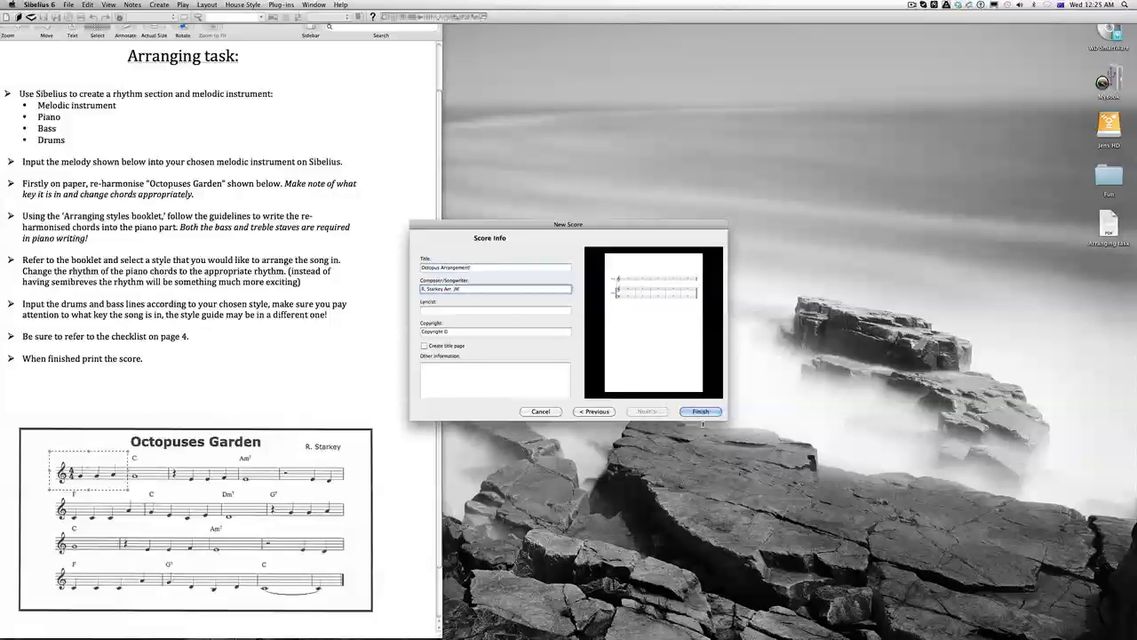
pyautogui.click(700, 412)
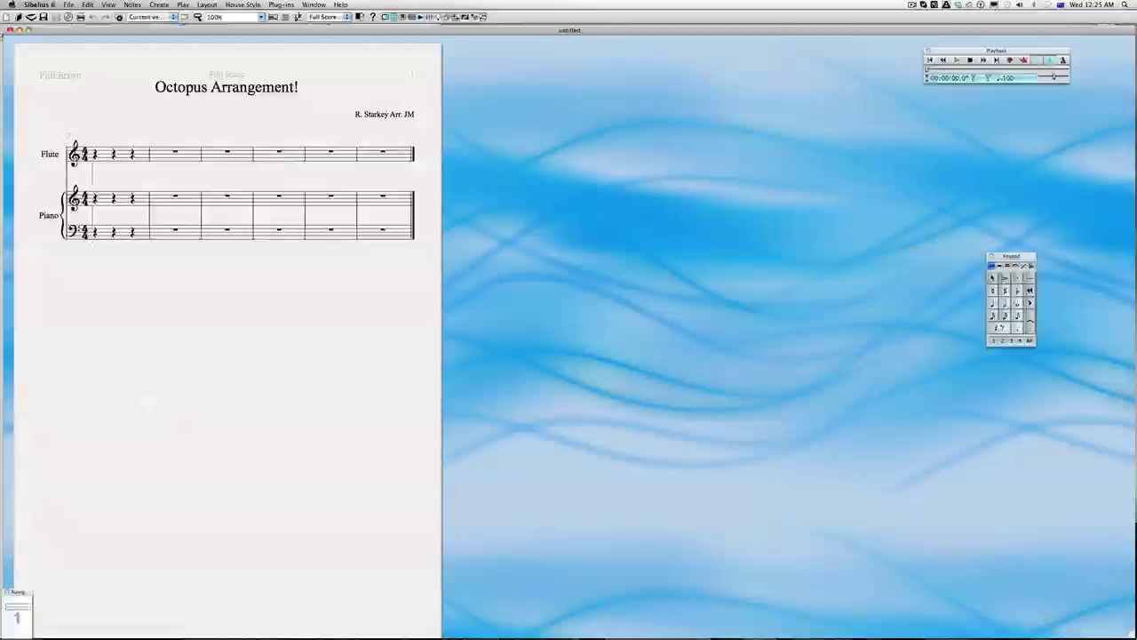
# Step: Shrink the score window and place it beside the task document
pyautogui.click(931, 454)
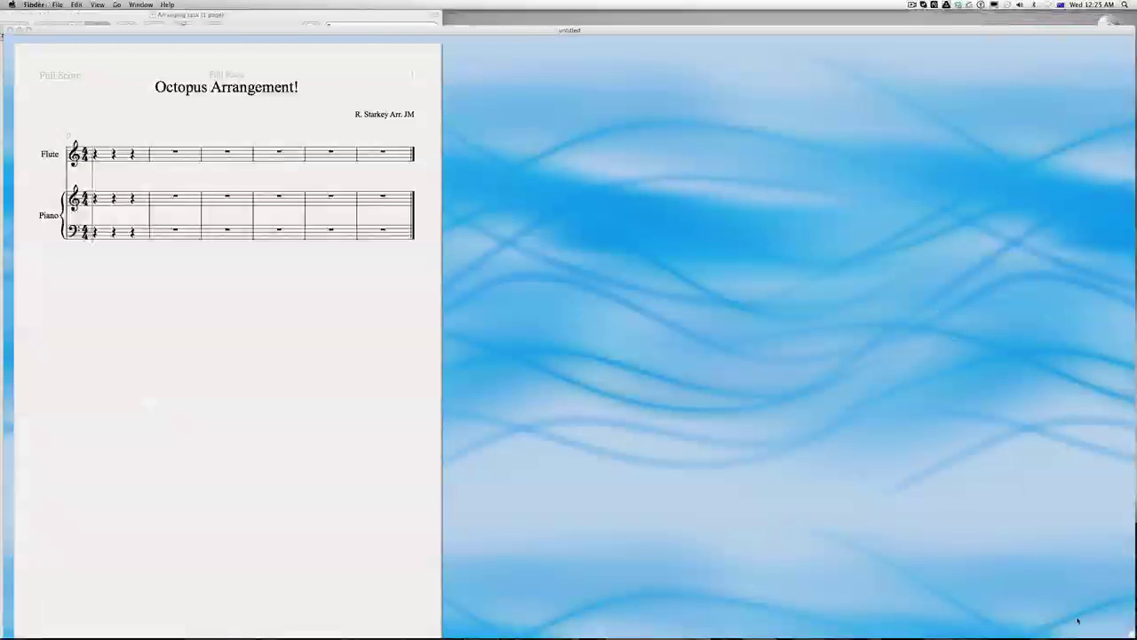
pyautogui.moveTo(1130, 632); pyautogui.dragTo(892, 528)
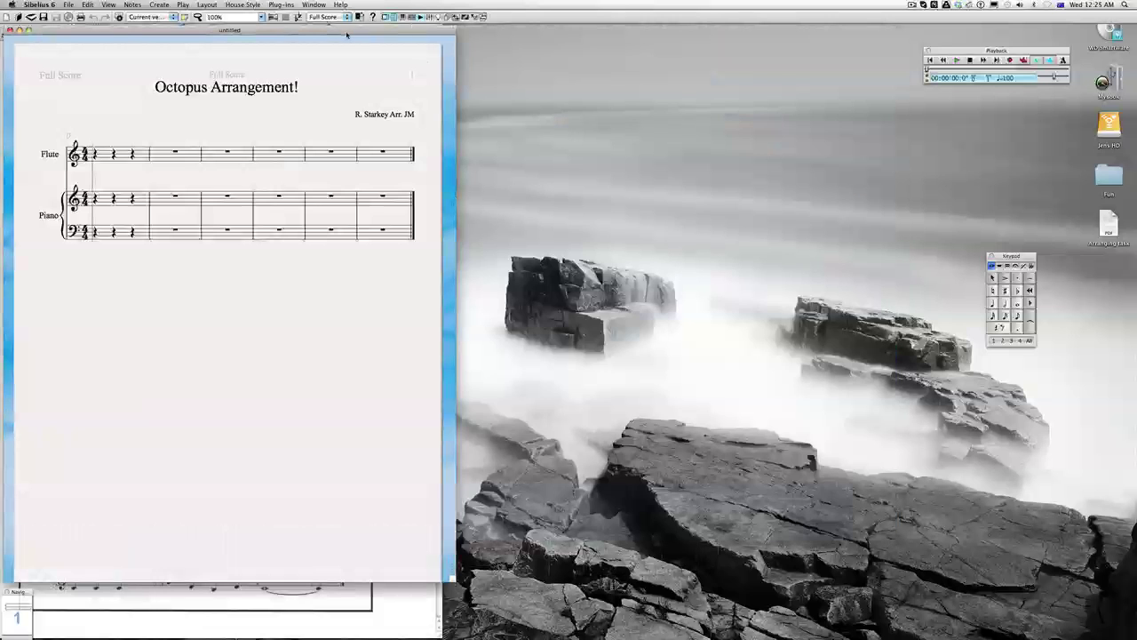
pyautogui.moveTo(347, 31); pyautogui.dragTo(769, 29)
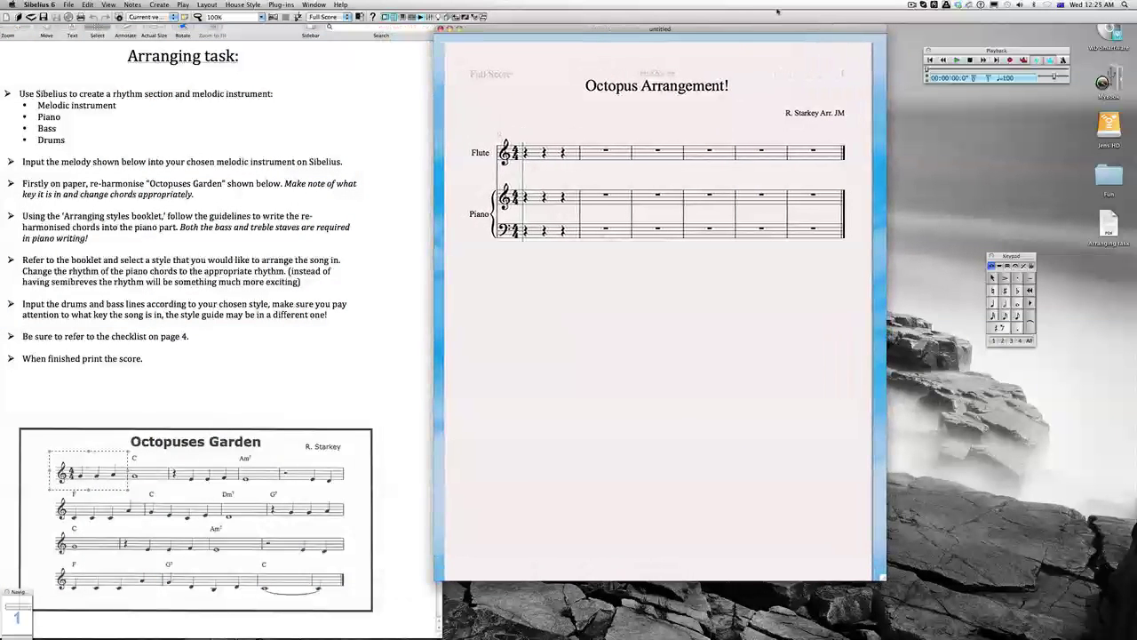
# Step: Close the floating Keypad and Playback windows, and enlarge the score window clear of the task document
pyautogui.click(991, 256)
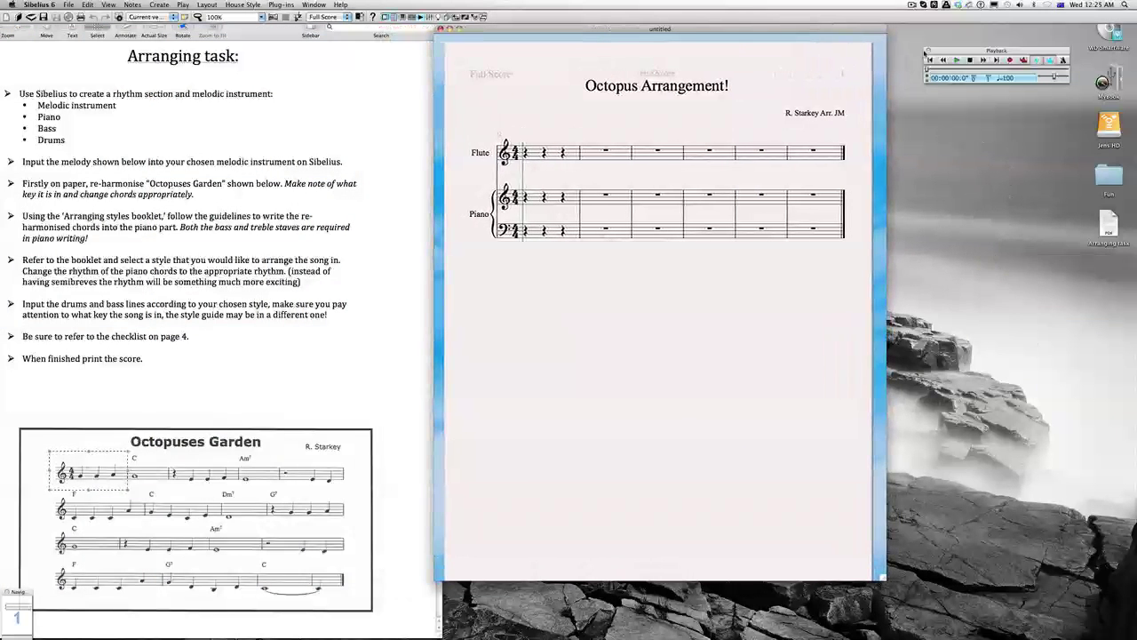
pyautogui.click(927, 51)
pyautogui.moveTo(888, 576); pyautogui.dragTo(1058, 637)
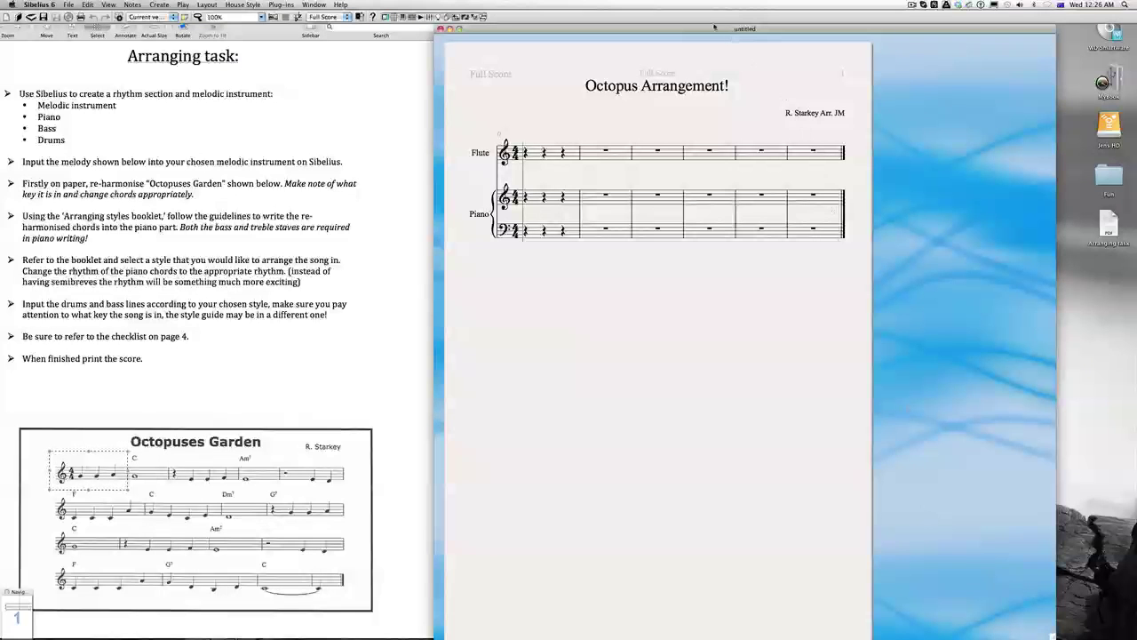
pyautogui.moveTo(715, 27); pyautogui.dragTo(743, 16)
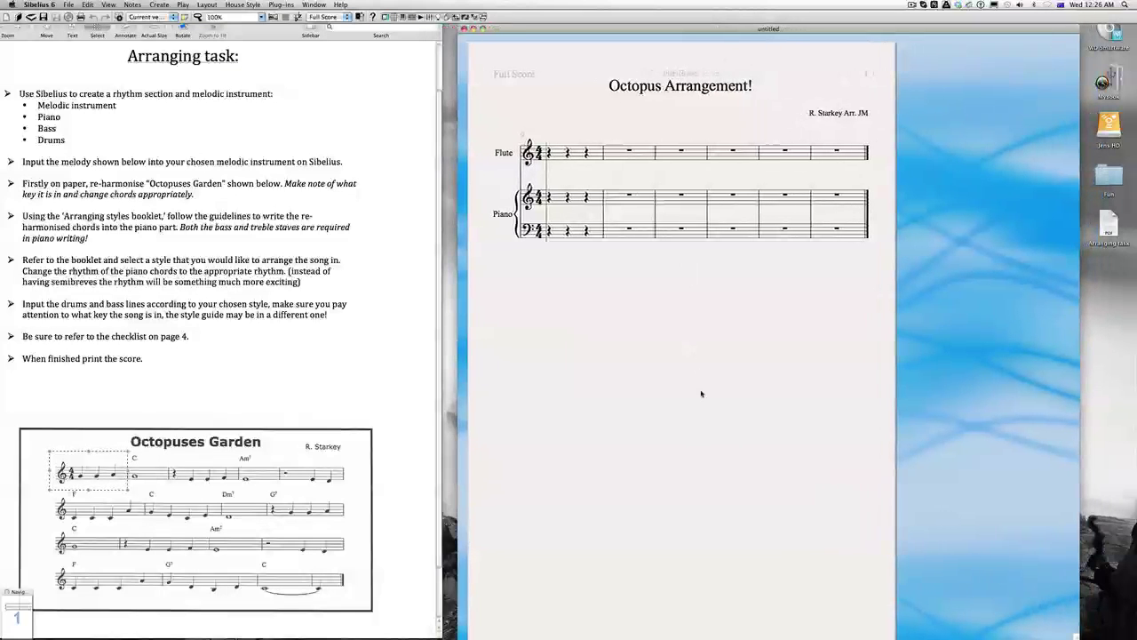
# Step: Show the Keypad again and enter crotchets G, G, A in the flute's pick-up bar, followed by a crotchet G in bar 1
pyautogui.click(391, 17)
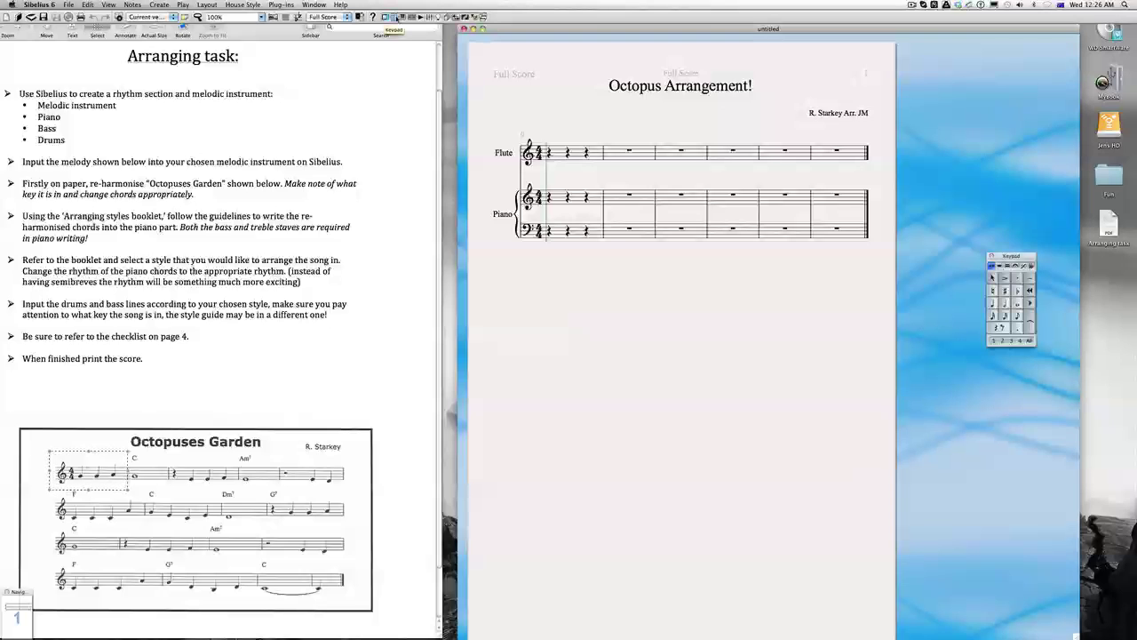
pyautogui.click(993, 304)
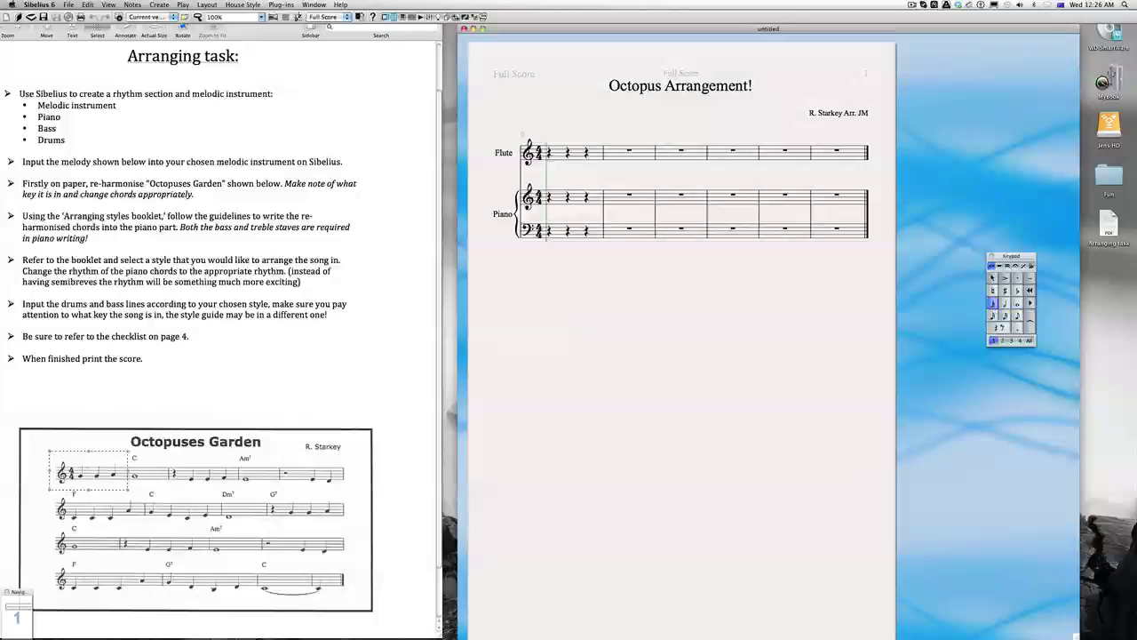
pyautogui.click(550, 155)
pyautogui.press('e')
pyautogui.press('e')
pyautogui.press('e')
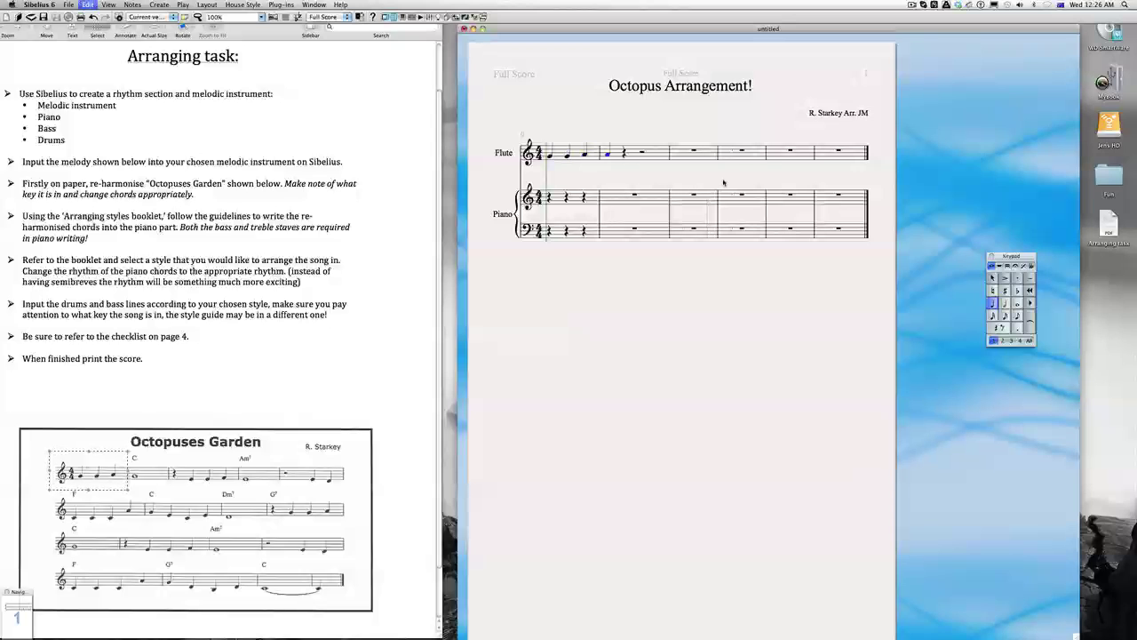
pyautogui.press('Escape')
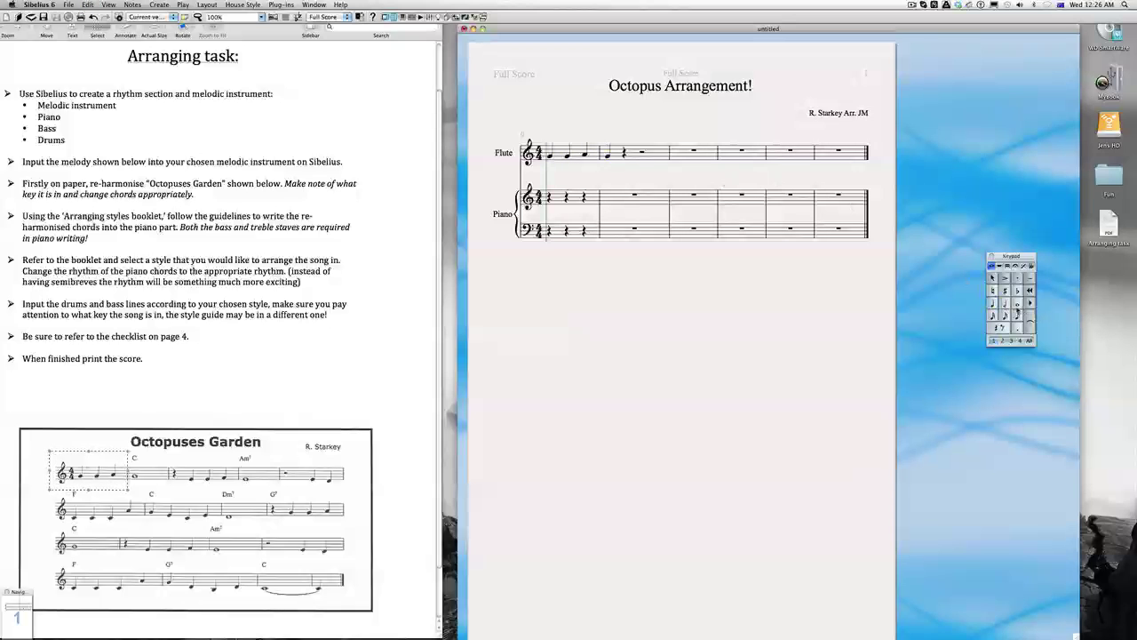
# Step: Lengthen the G in bar 1 of the flute staff to a semibreve
pyautogui.click(1018, 304)
pyautogui.click(608, 155)
pyautogui.click(1016, 304)
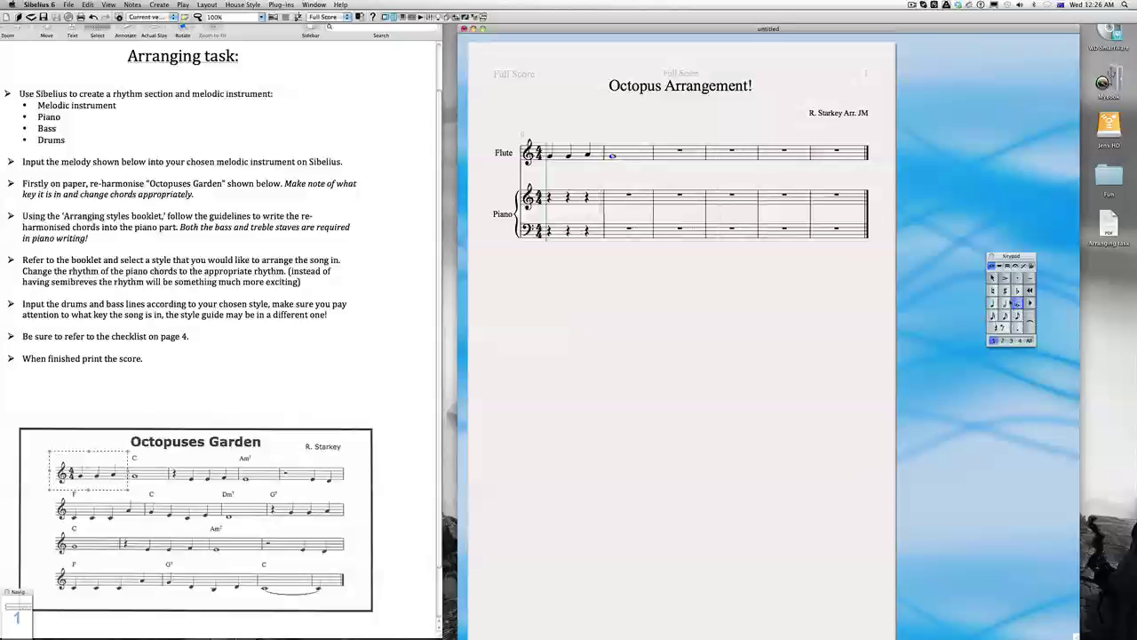
# Step: Enter a crotchet rest and crotchets E, E, F in flute bar 2, followed by a crotchet E in bar 3
pyautogui.press('g')
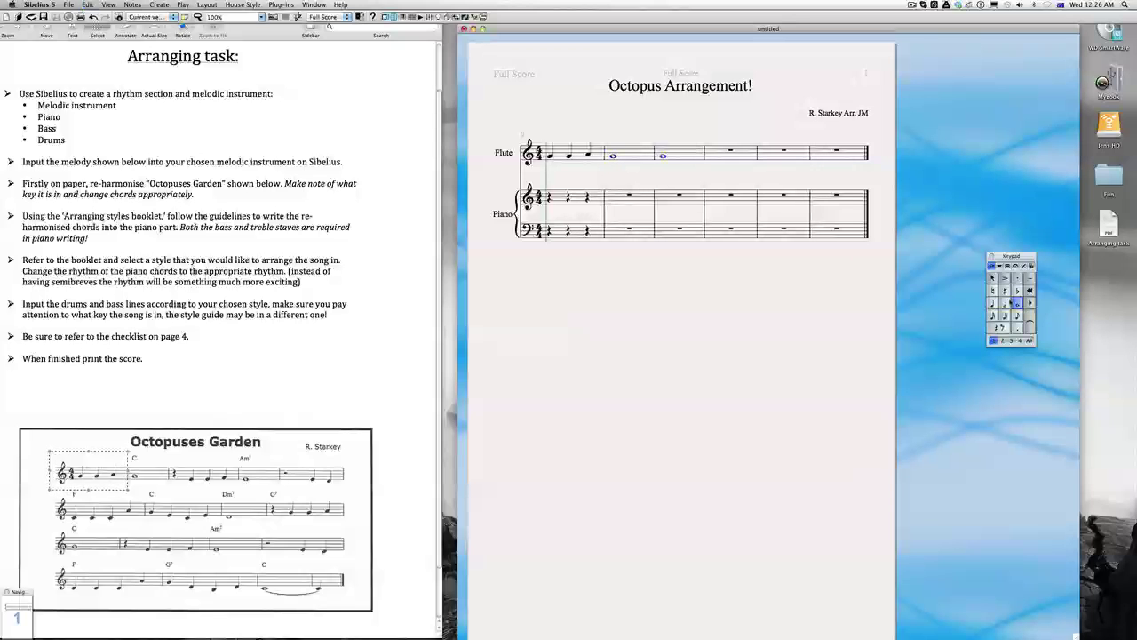
pyautogui.press('4')
pyautogui.press('g')
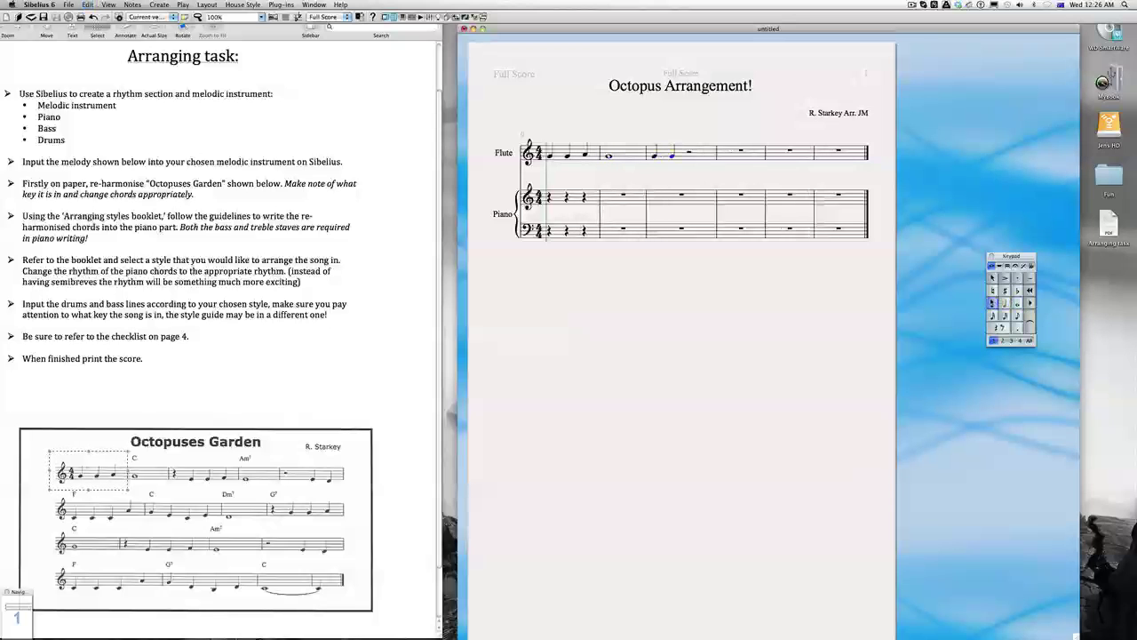
pyautogui.press('0')
pyautogui.press('Right')
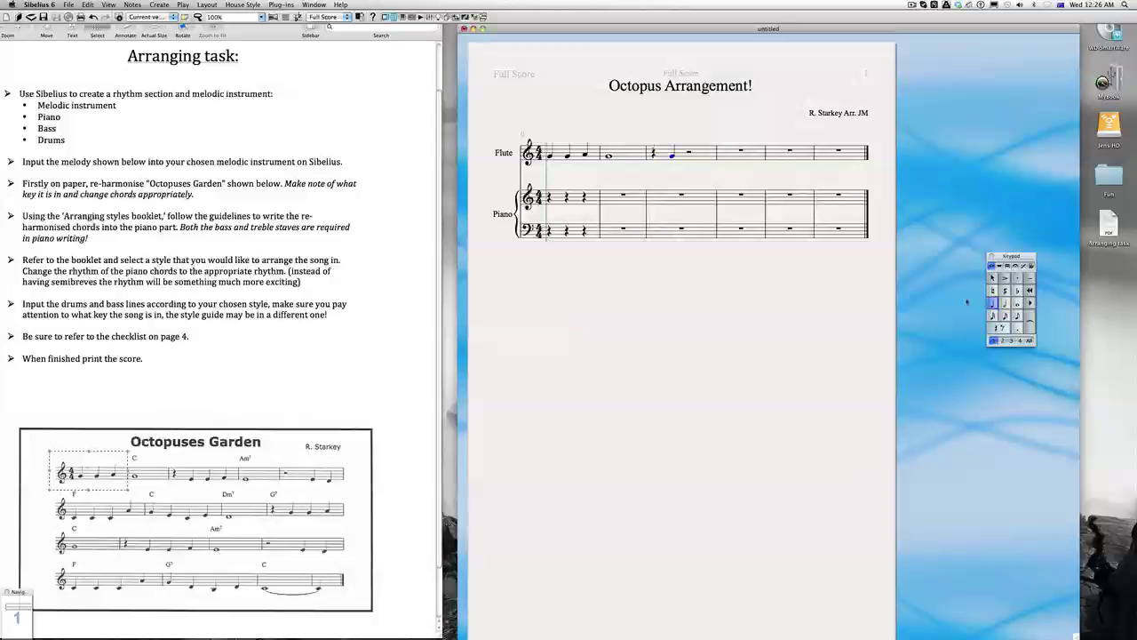
pyautogui.press('r')
pyautogui.press('r')
pyautogui.press('r')
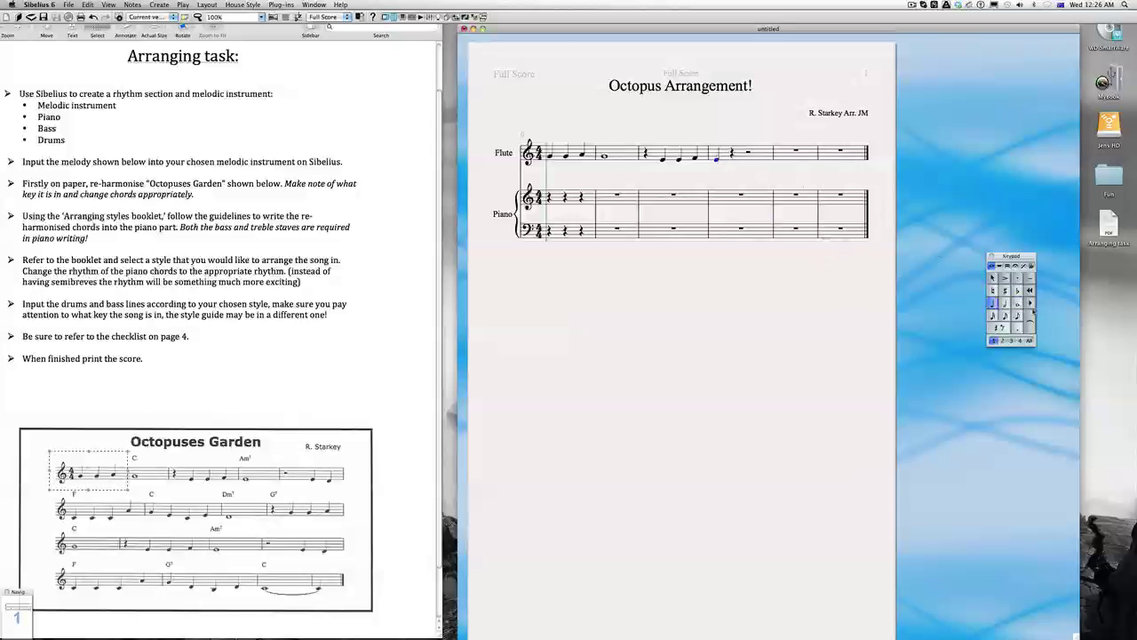
# Step: Lengthen bar 3's E to a semibreve and enter the flute melody for bars 4 to 7, ending on a semibreve D
pyautogui.click(1017, 303)
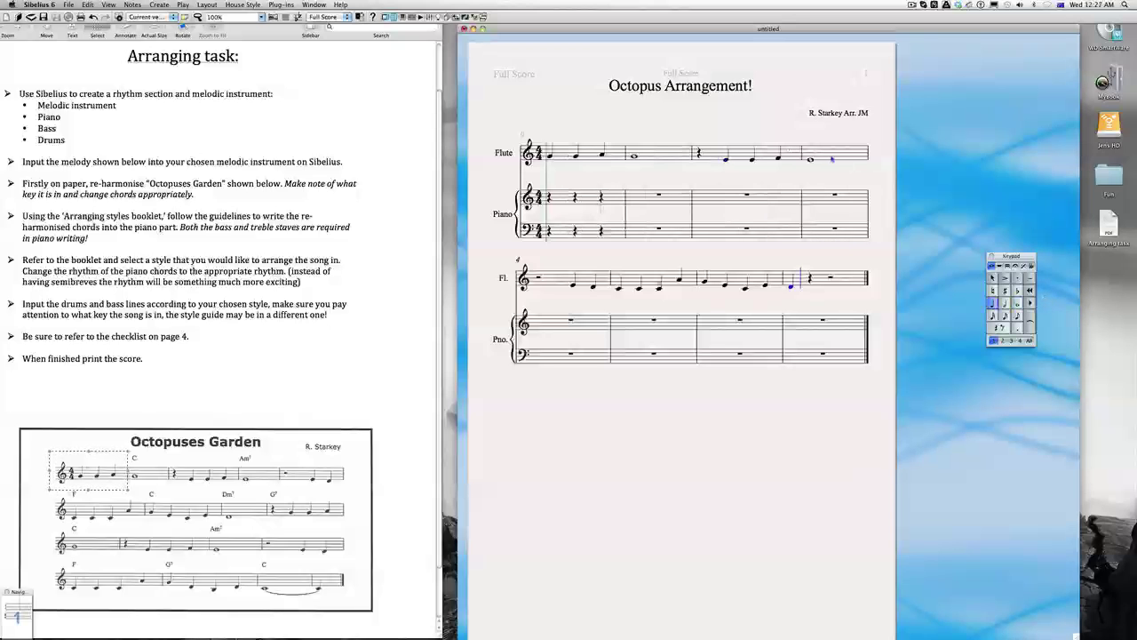
pyautogui.click(1018, 303)
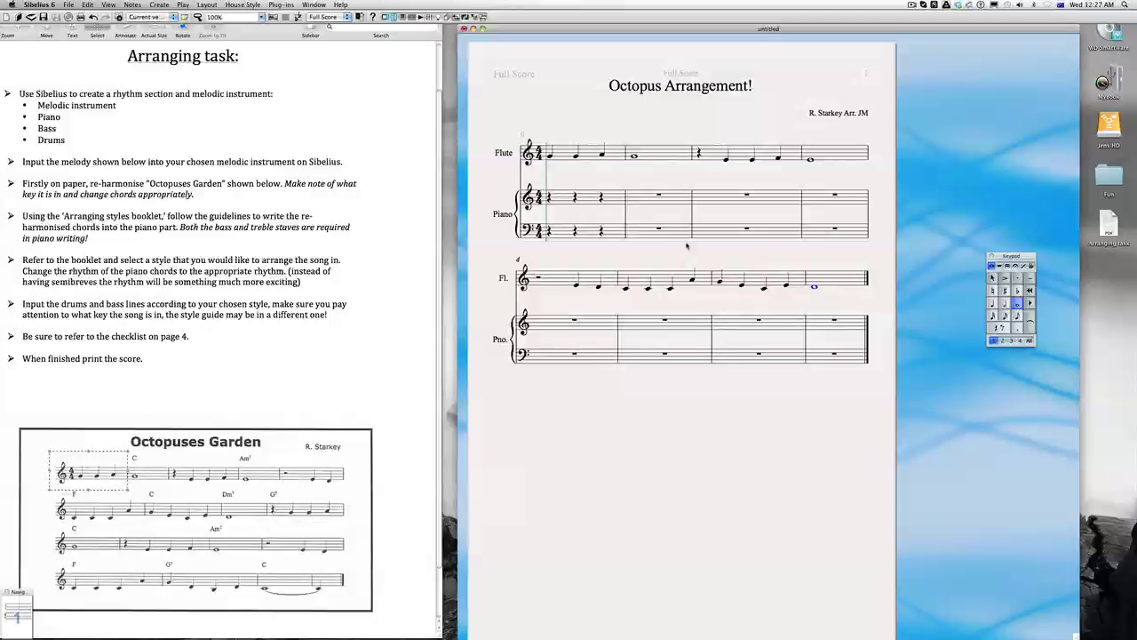
# Step: Switch to the task document in Preview and mark the last bar of line two and the first bar of line three
pyautogui.click(384, 415)
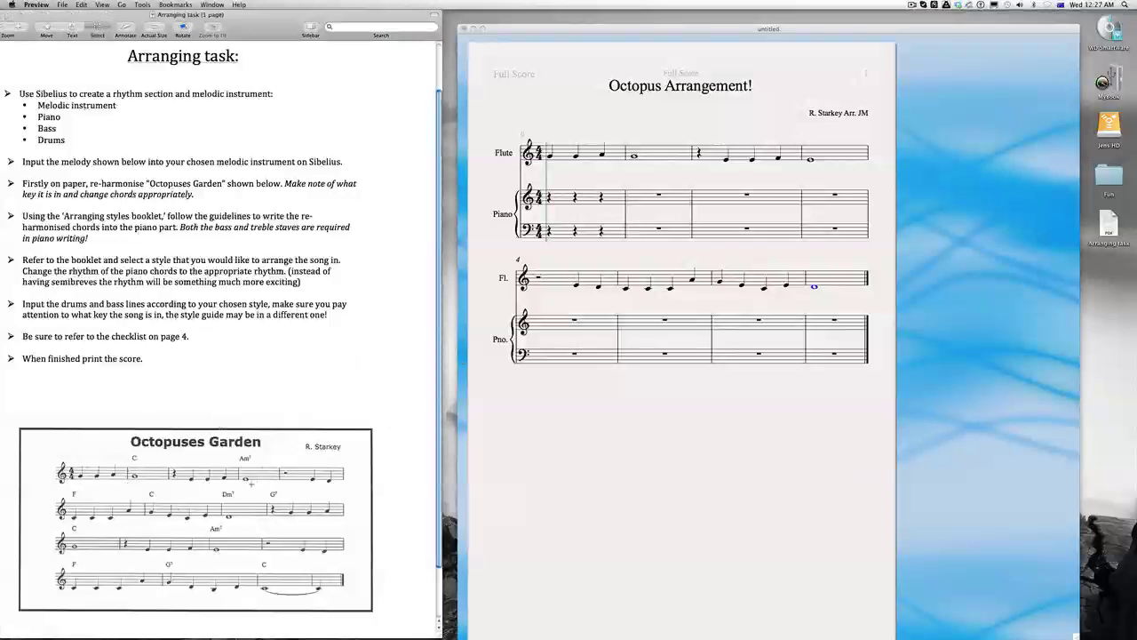
pyautogui.moveTo(166, 455); pyautogui.dragTo(352, 526)
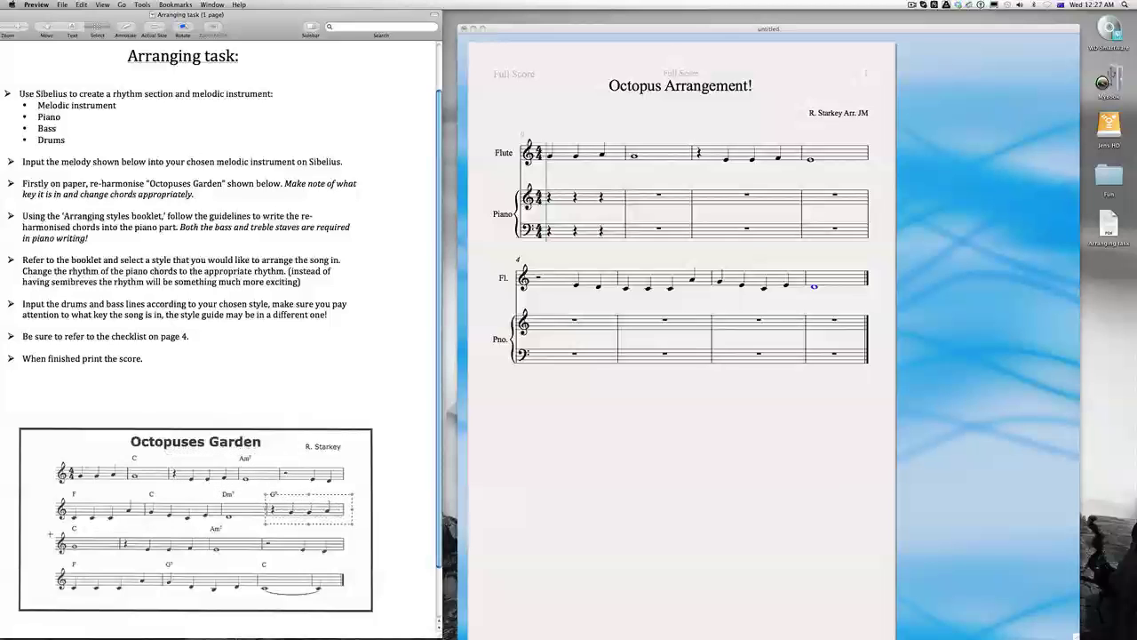
pyautogui.moveTo(54, 534); pyautogui.dragTo(121, 558)
# Step: Back in Sibelius, copy flute bars 2 and 3 to bars 8 and 9 and raise the copied notes by two steps
pyautogui.click(714, 182)
pyautogui.click(716, 163)
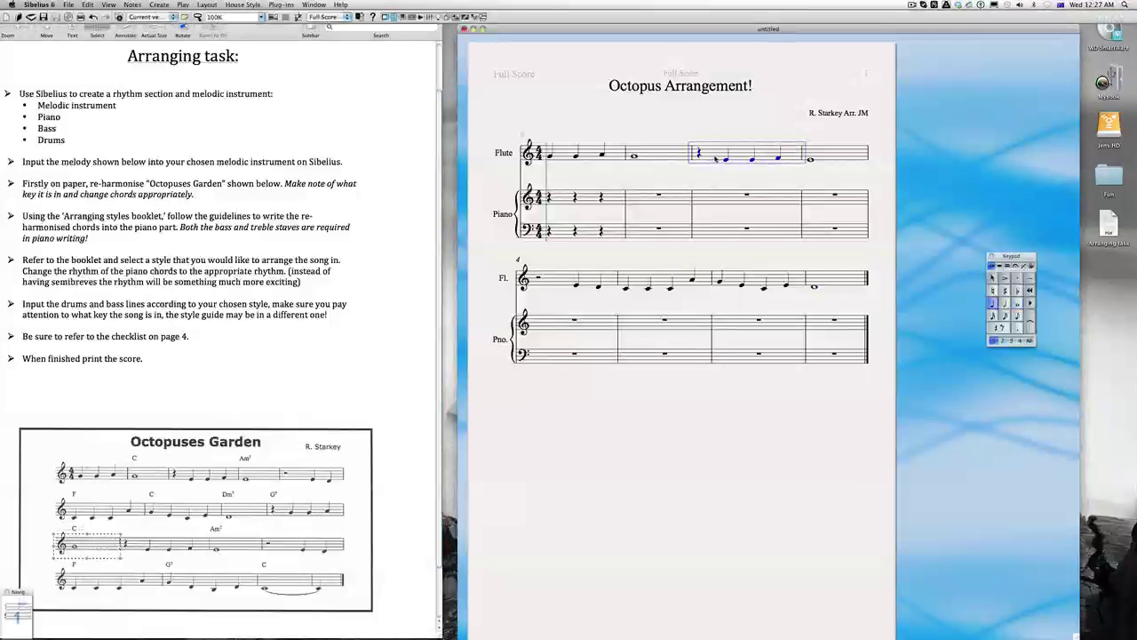
pyautogui.keyDown('shift'); pyautogui.click(834, 164); pyautogui.keyUp('shift')
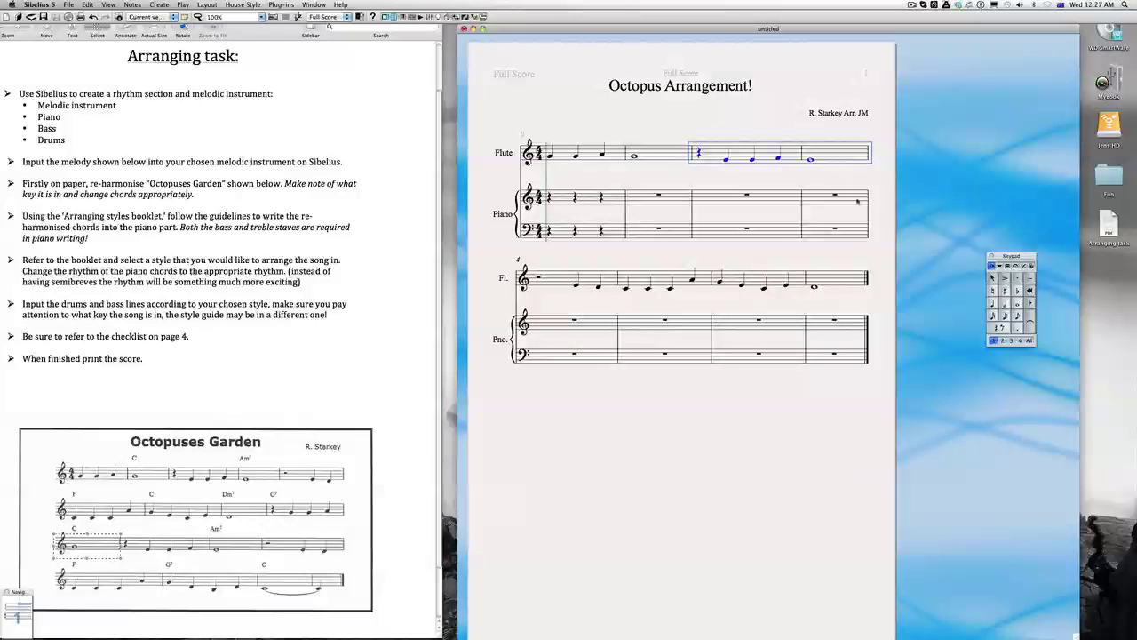
pyautogui.press('super+c')
pyautogui.click(856, 281)
pyautogui.press('super+v')
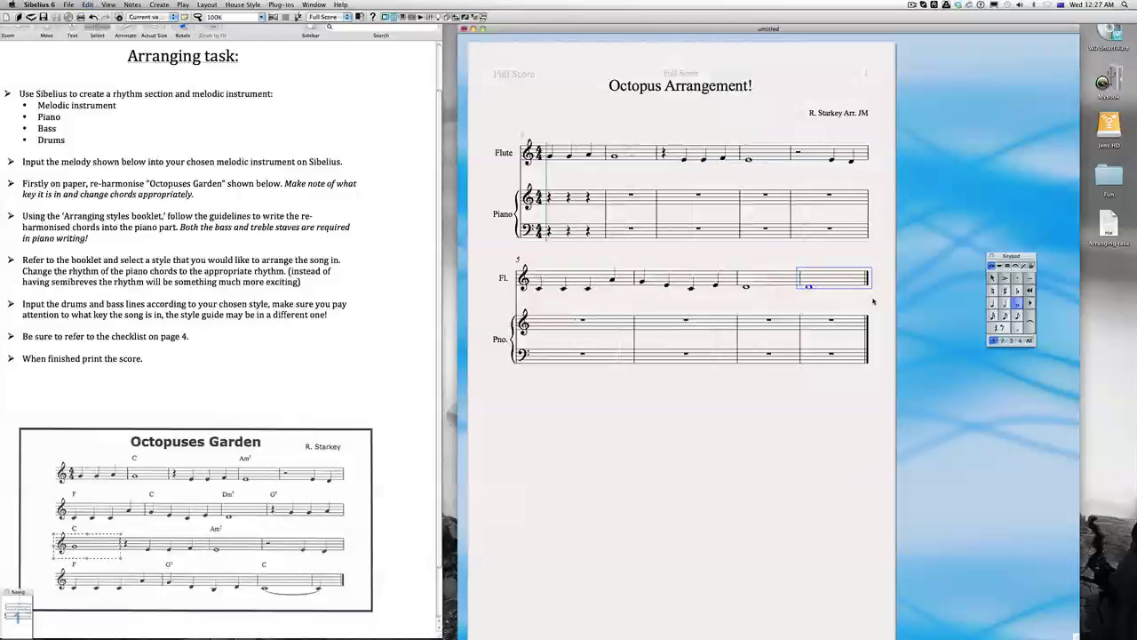
pyautogui.press('super+v')
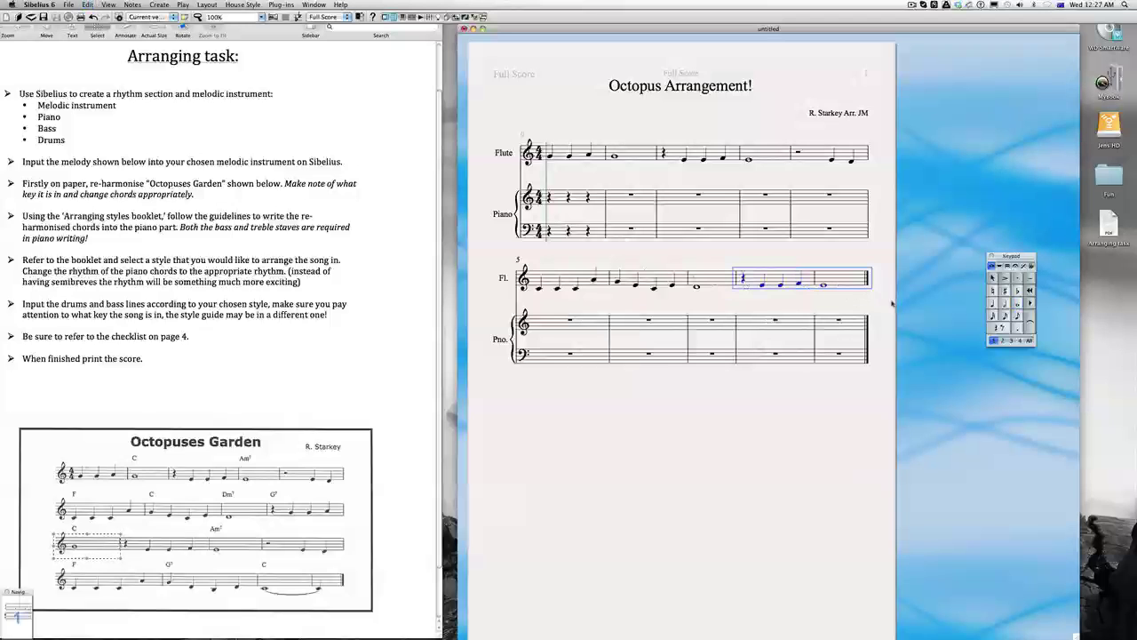
pyautogui.press('Up')
pyautogui.press('Up')
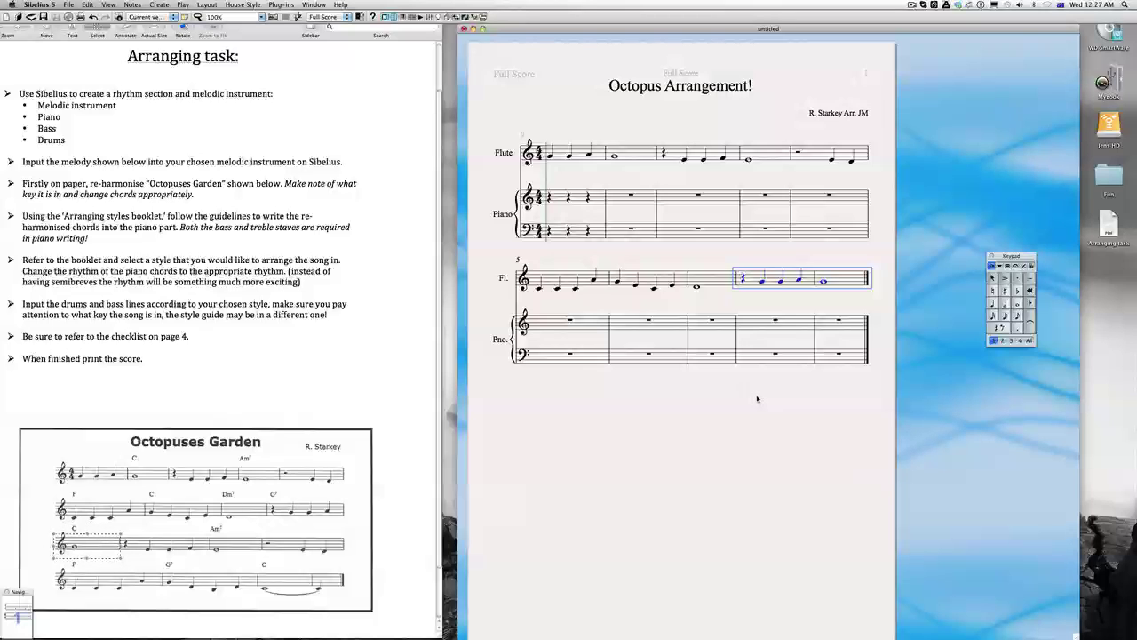
# Step: Repeat flute bars 8 and 9 as bars 10 and 11, and lower the repeated notes by two steps
pyautogui.press('r')
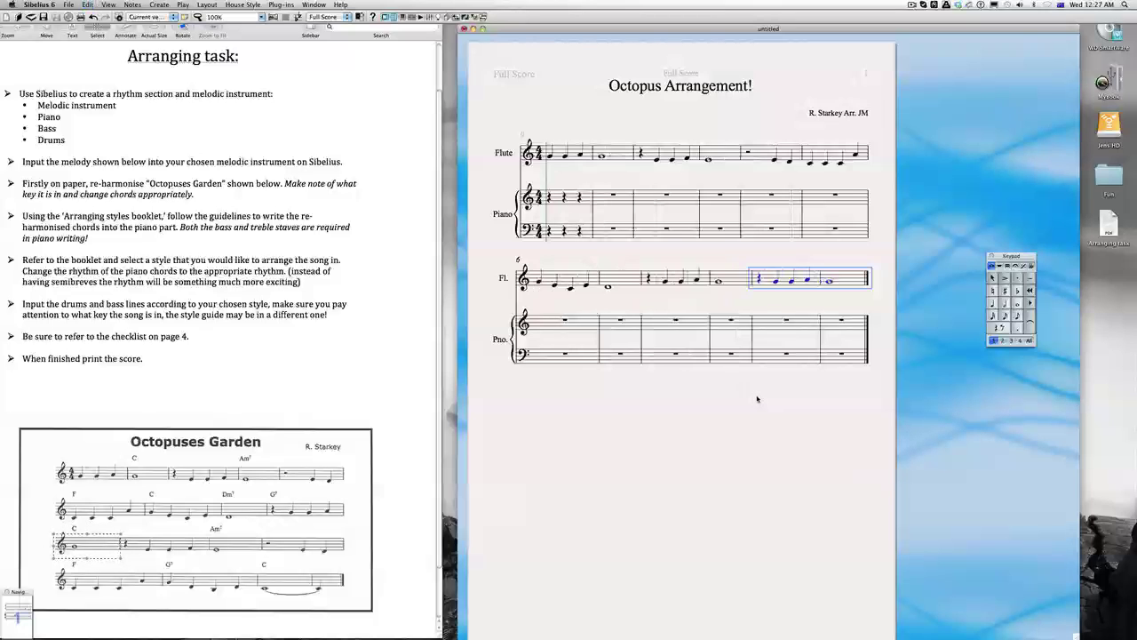
pyautogui.press('Down')
pyautogui.press('Down')
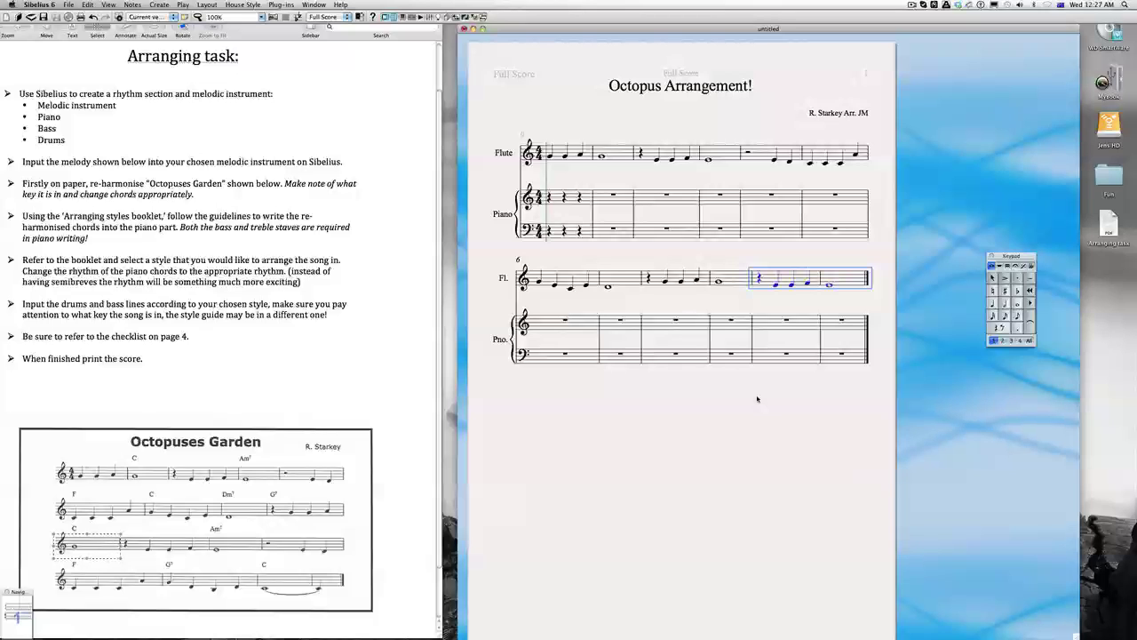
pyautogui.click(748, 446)
# Step: Add the flute melody for bars 12 to 14, marking the passages of lines three and four and the final bar in the task document
pyautogui.click(91, 430)
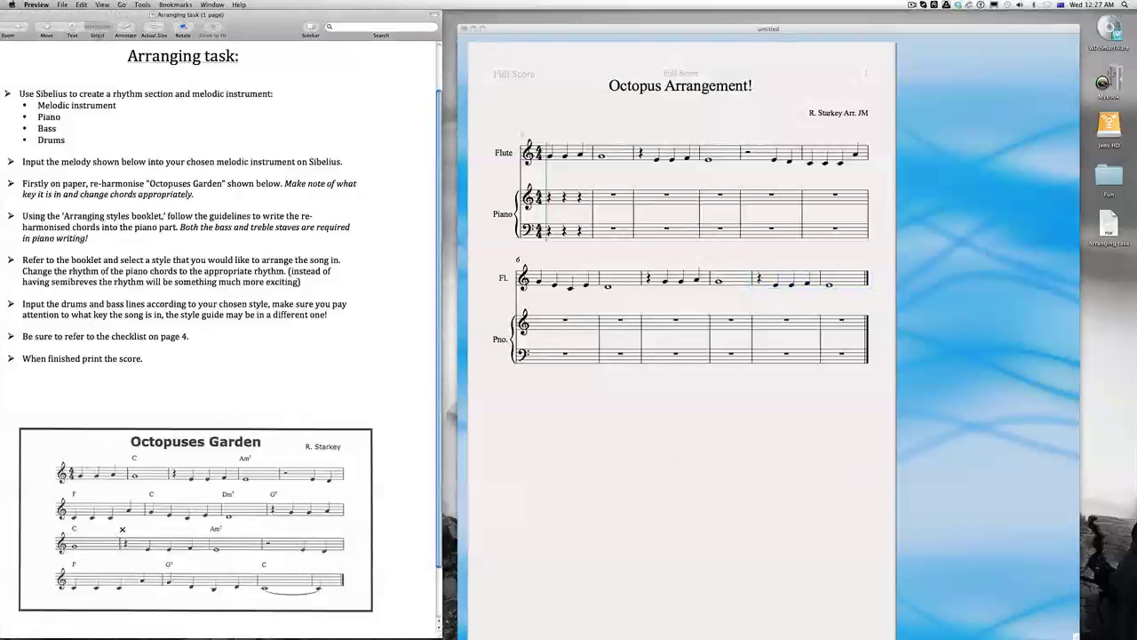
pyautogui.moveTo(122, 529); pyautogui.dragTo(264, 561)
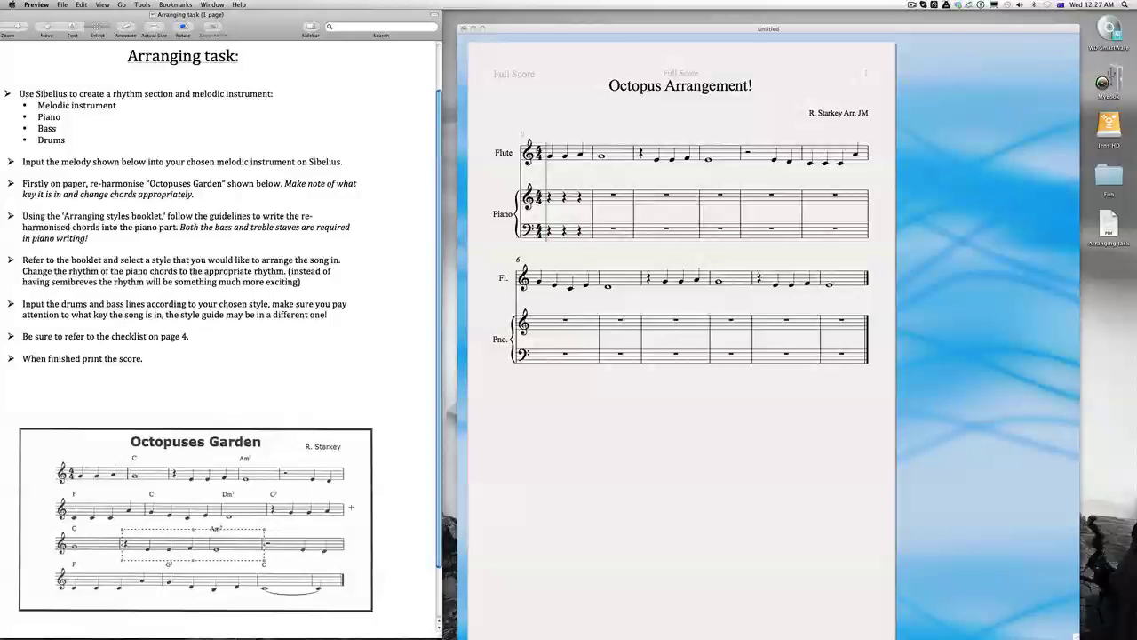
pyautogui.click(624, 446)
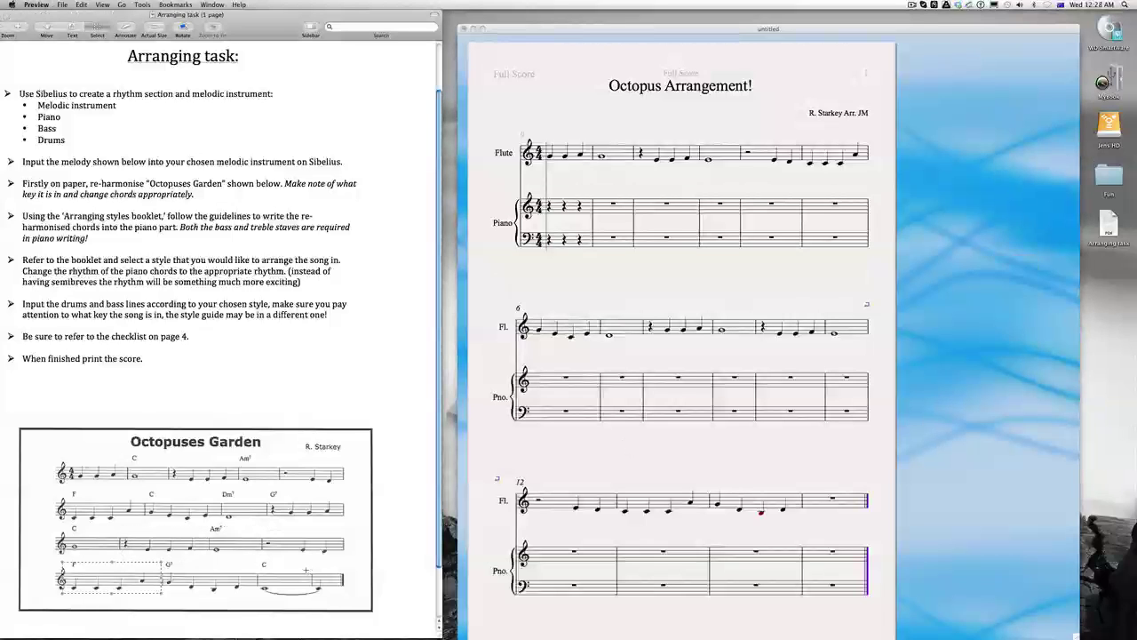
pyautogui.moveTo(306, 569); pyautogui.dragTo(343, 597)
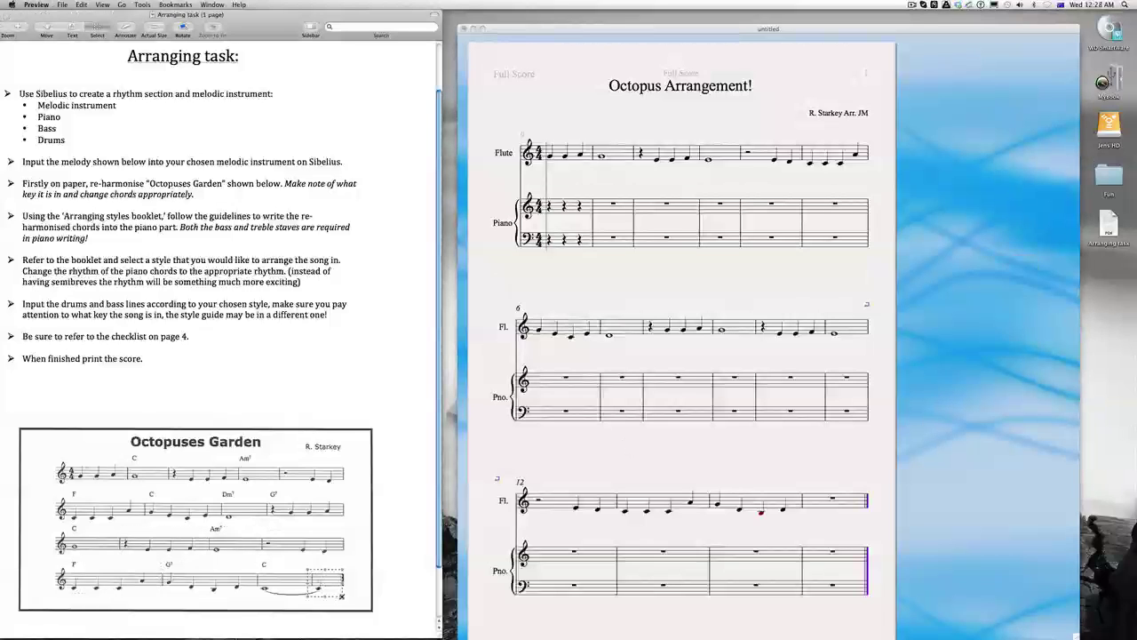
# Step: Add one irregular bar, a crotchet long, at the end of the score
pyautogui.click(887, 522)
pyautogui.click(228, 4)
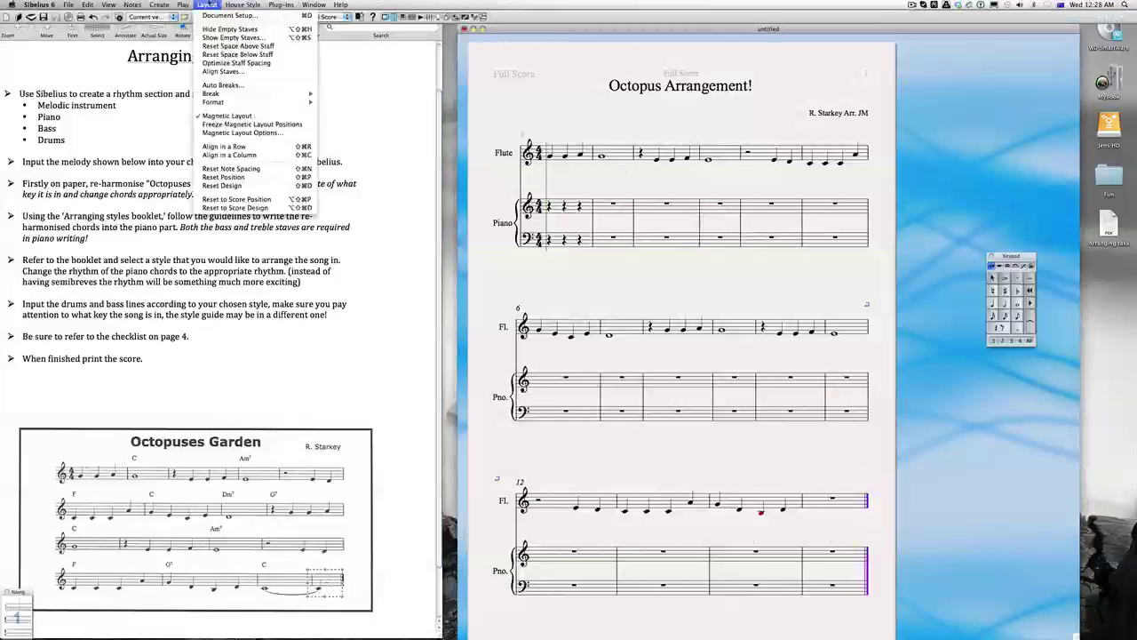
pyautogui.moveTo(165, 16)
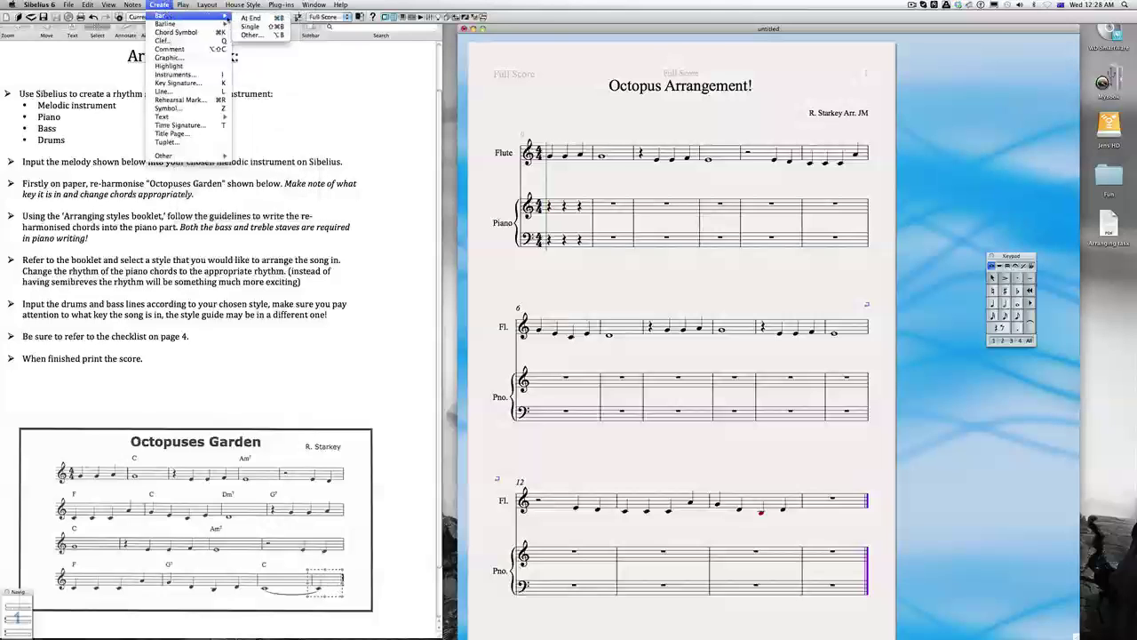
pyautogui.click(249, 36)
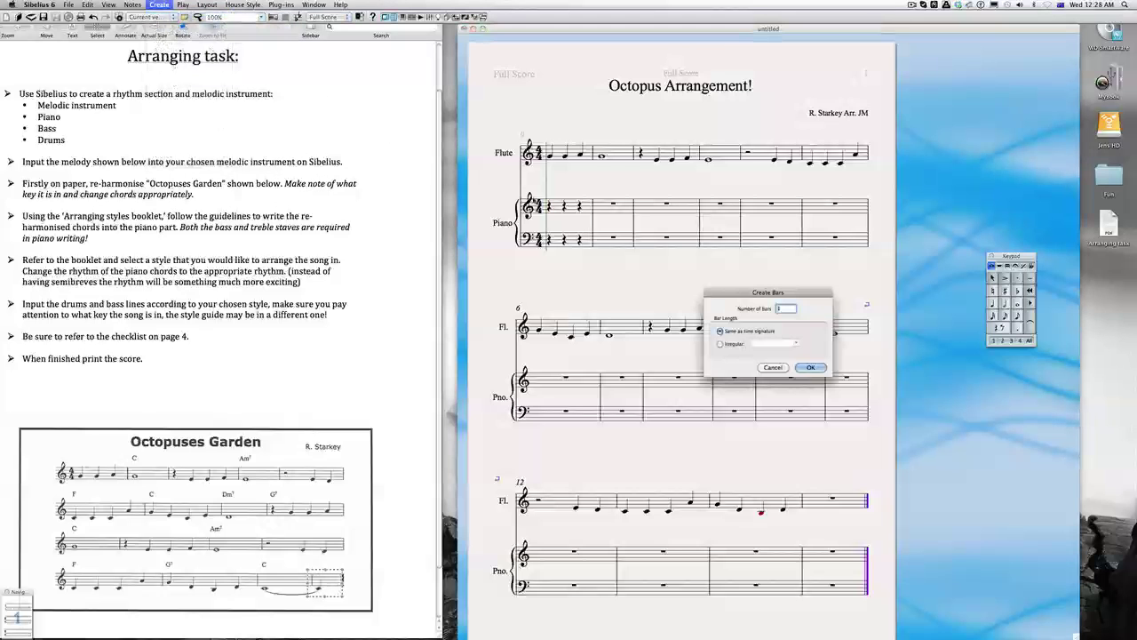
pyautogui.click(719, 344)
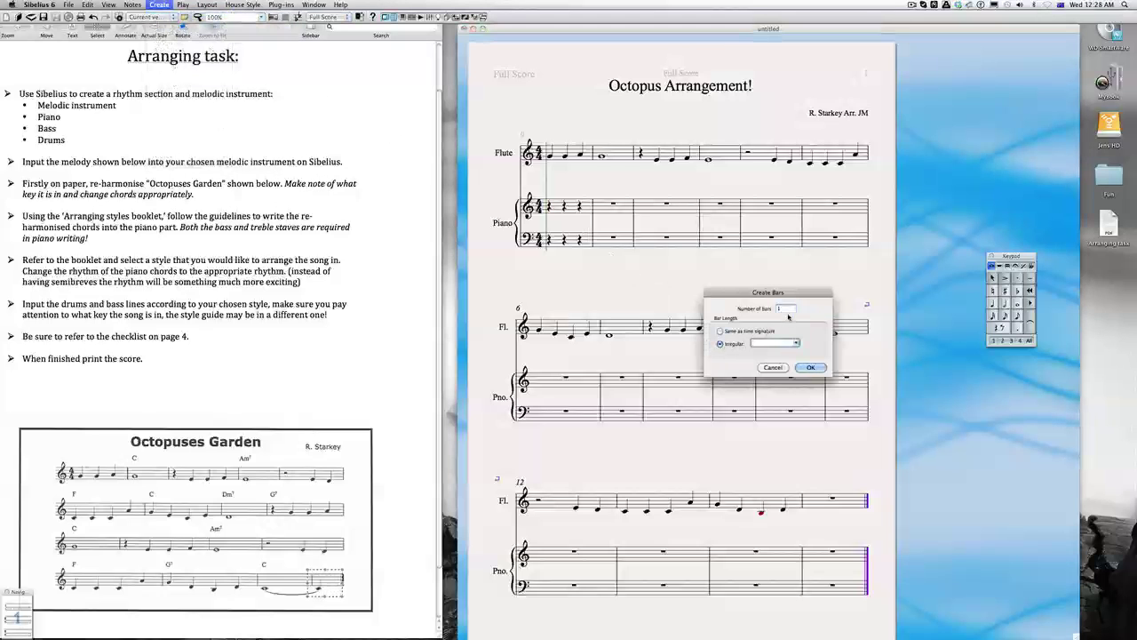
pyautogui.click(796, 343)
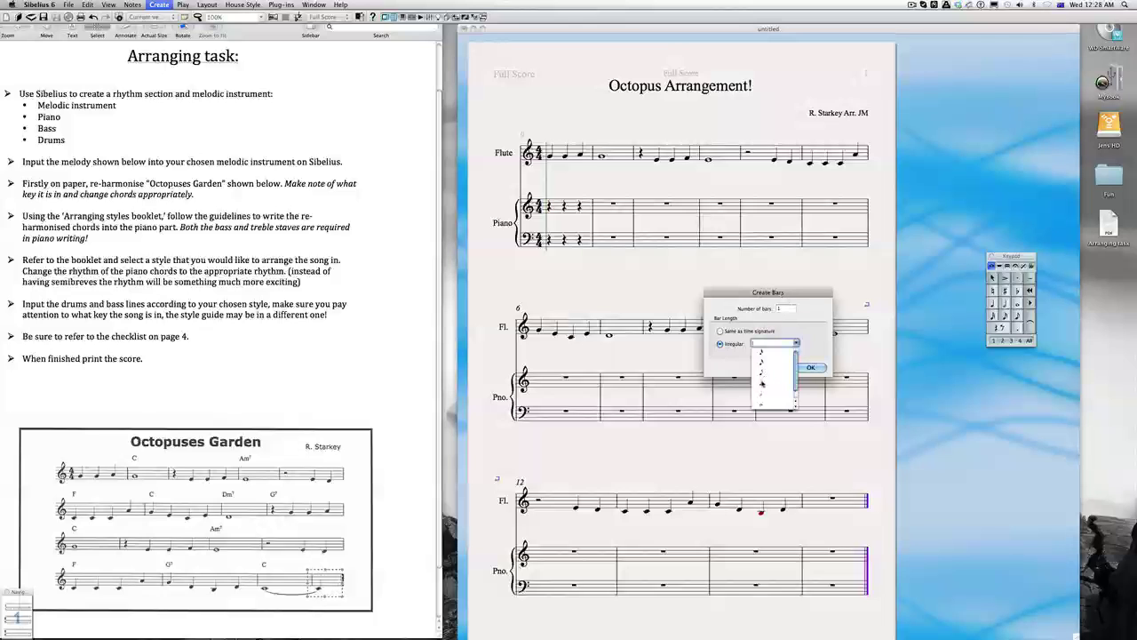
pyautogui.click(763, 384)
pyautogui.click(811, 367)
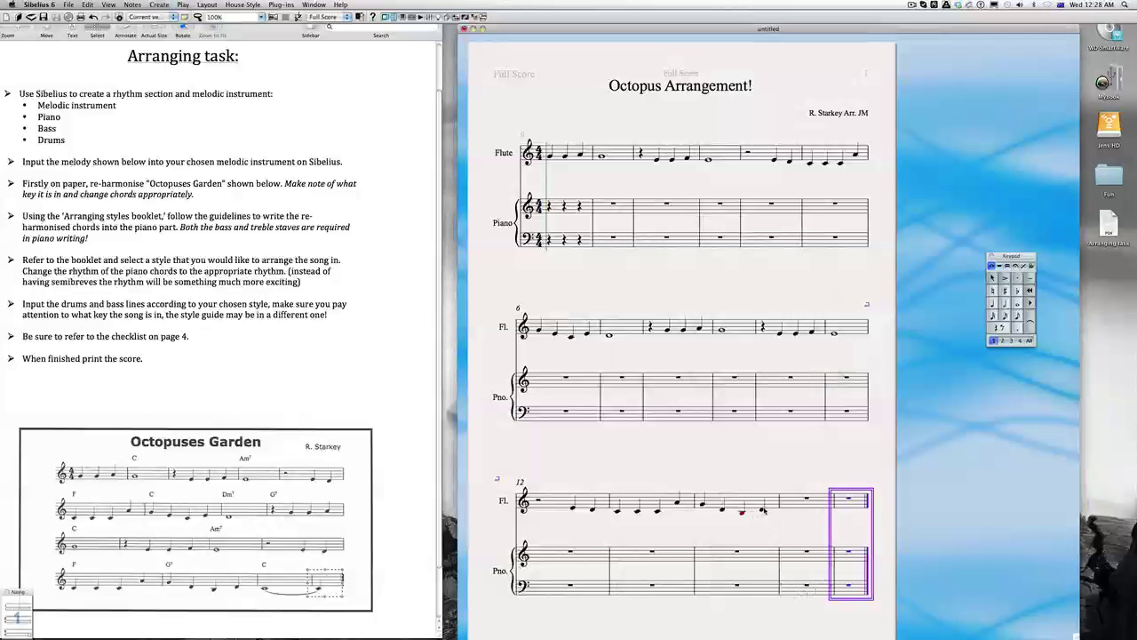
# Step: Enter a semibreve C in flute bar 15 and tie it to a crotchet C in the short final bar
pyautogui.click(761, 509)
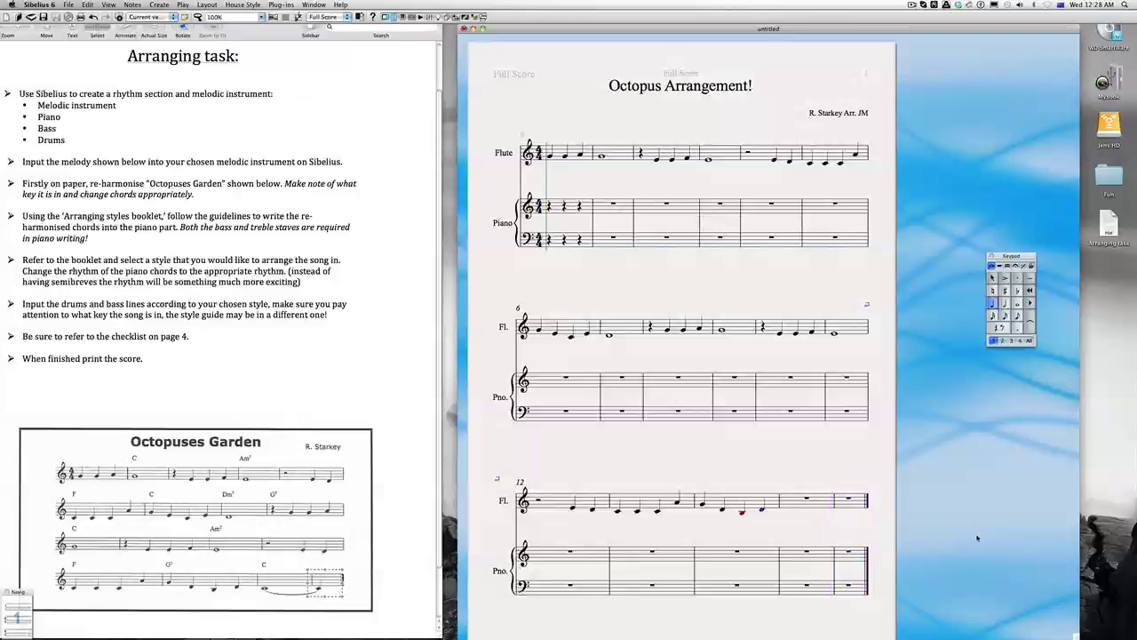
pyautogui.press('c')
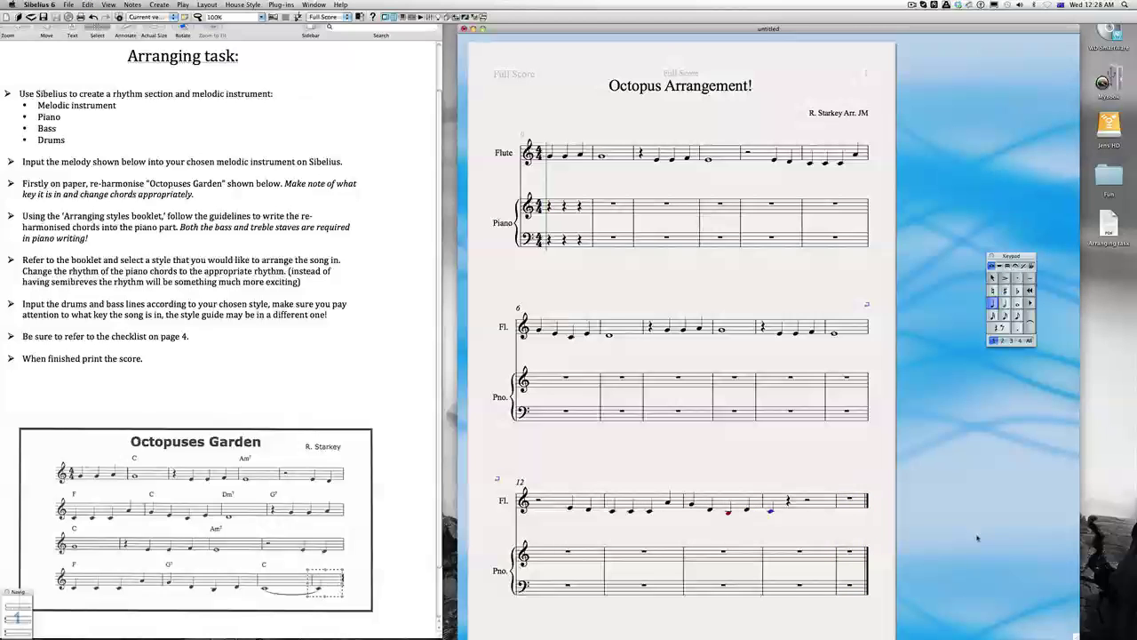
pyautogui.press('Escape')
pyautogui.click(771, 511)
pyautogui.click(1018, 303)
pyautogui.click(1030, 327)
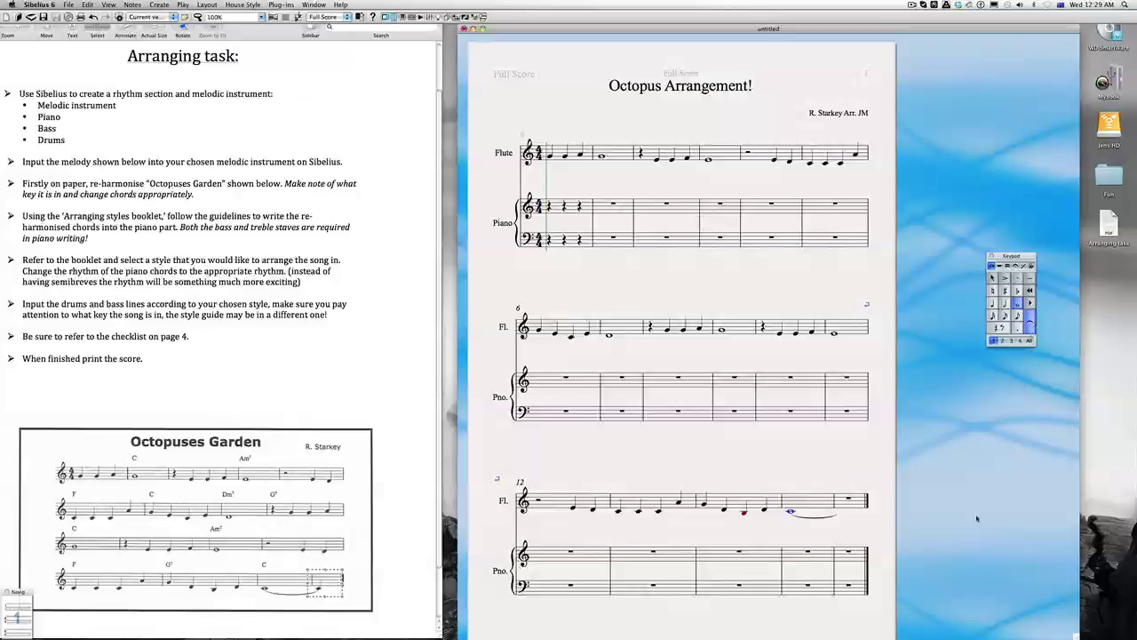
pyautogui.press('n')
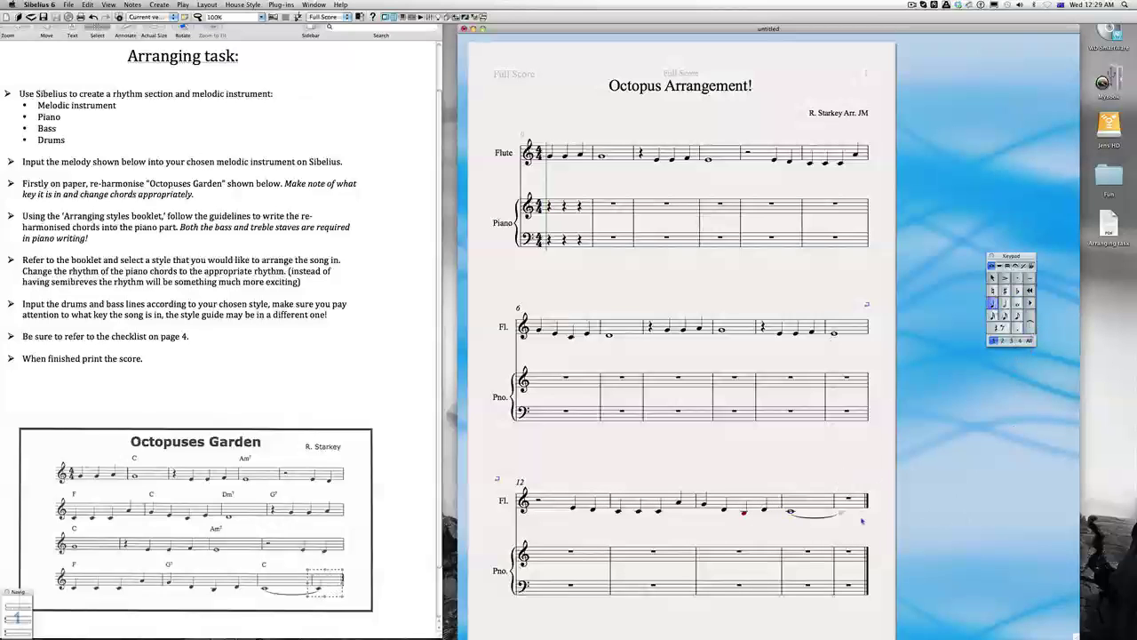
pyautogui.click(848, 514)
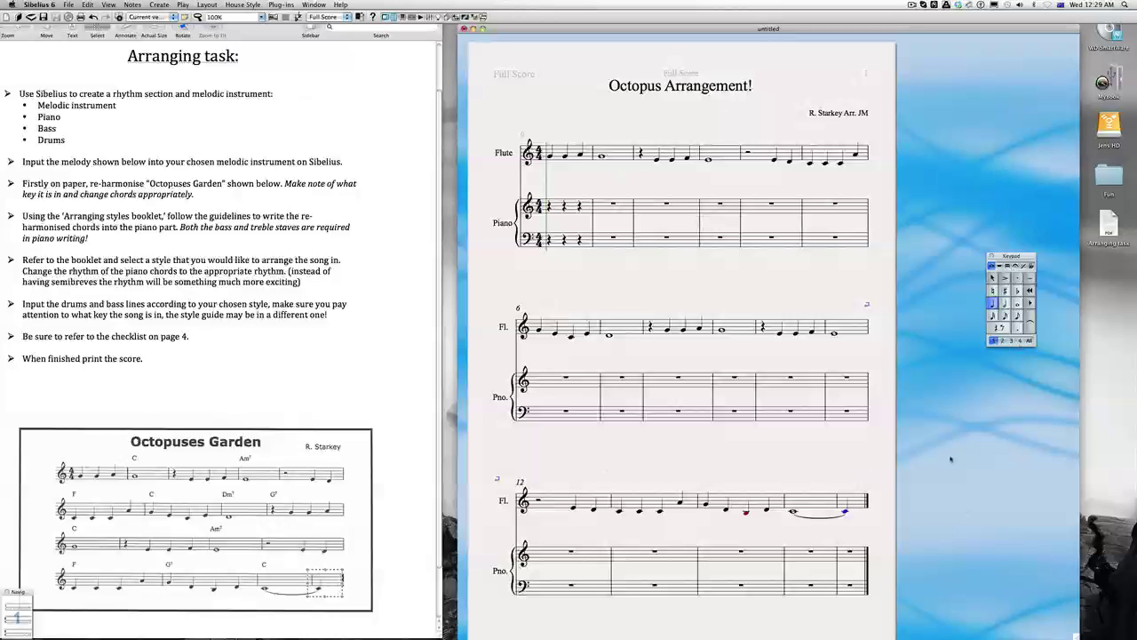
# Step: Add the chord symbols C, Am7 and F above the piano in bars 1, 3 and 5
pyautogui.press('Escape')
pyautogui.click(130, 455)
pyautogui.moveTo(130, 453); pyautogui.dragTo(342, 465)
pyautogui.click(613, 207)
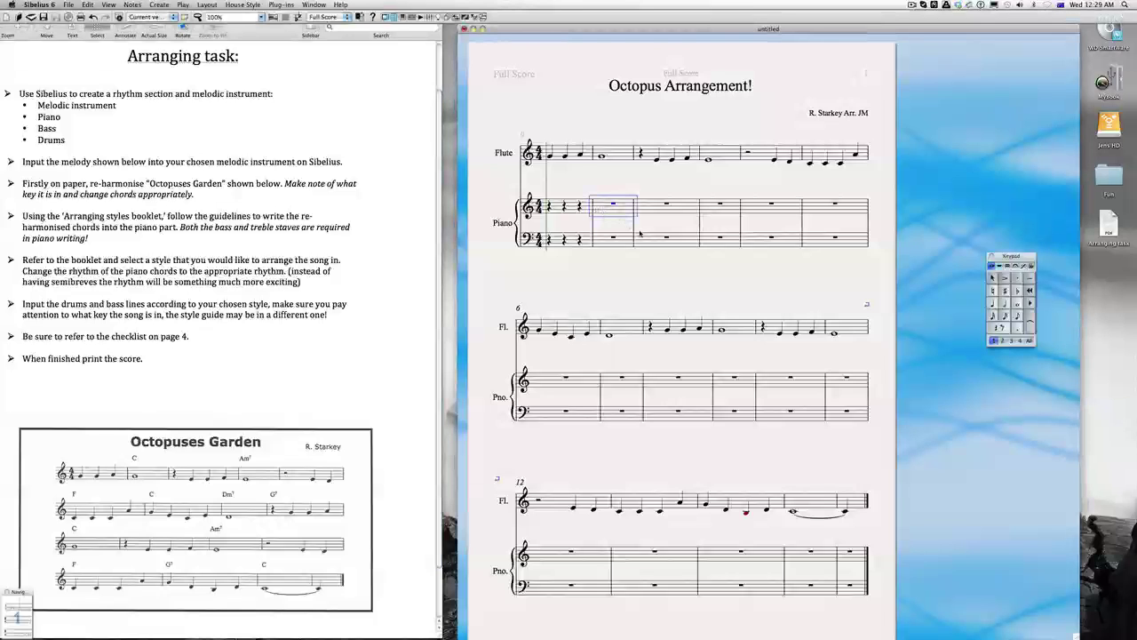
pyautogui.press('Escape')
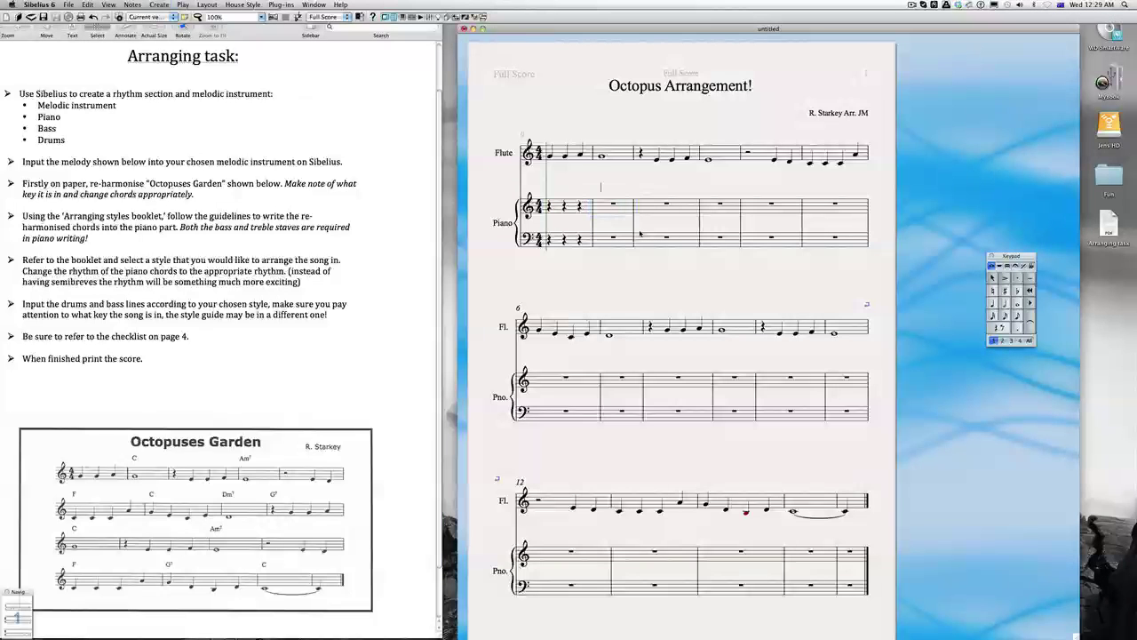
pyautogui.press('super+k')
pyautogui.write('C')
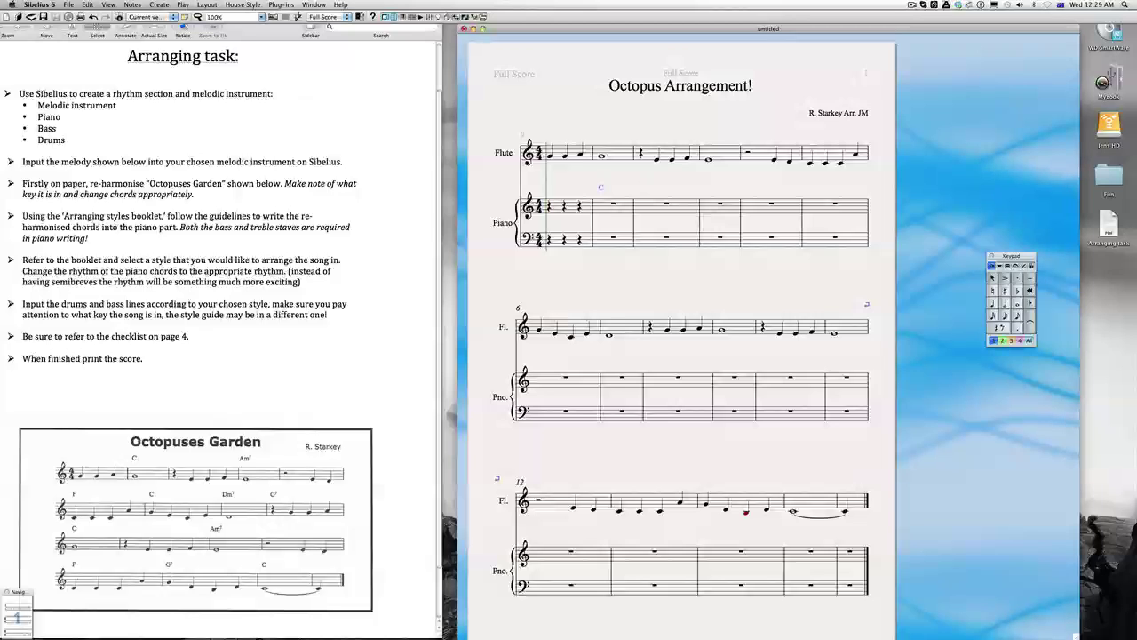
pyautogui.write('Am7')
pyautogui.press('Escape')
pyautogui.click(809, 188)
pyautogui.write('F')
# Step: Add the chord symbols C, Dm7, G7, C and Am7 above the piano in bars 6, 7, 8, 9 and 11
pyautogui.press('Tab')
pyautogui.write('C')
pyautogui.press('Tab')
pyautogui.write('Dm7')
pyautogui.press('Escape')
pyautogui.press('super+k')
pyautogui.write('G7')
pyautogui.press('Tab')
pyautogui.write('C')
pyautogui.press('Escape')
pyautogui.press('super+k')
pyautogui.write('Am7')
pyautogui.press('Escape')
# Step: Add the chord symbols F, G7 and C above the piano in bars 13, 14 and 15
pyautogui.write('F')
pyautogui.press('Escape')
pyautogui.press('super+k')
pyautogui.write('G')
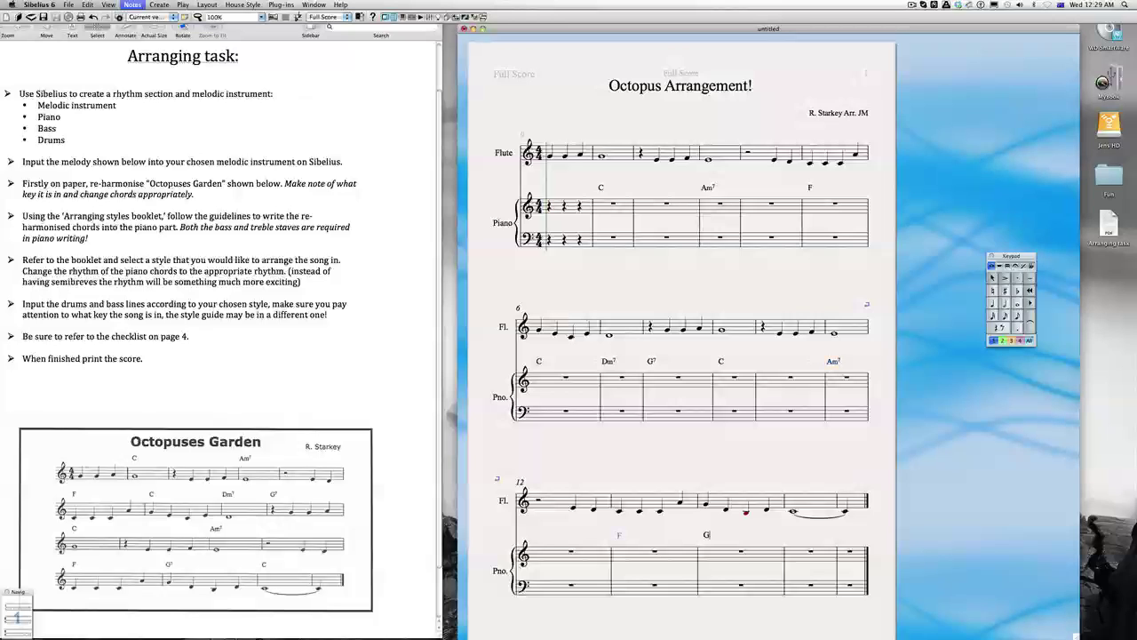
pyautogui.write('7')
pyautogui.press('Escape')
pyautogui.write('C')
pyautogui.press('Escape')
pyautogui.press('Escape')
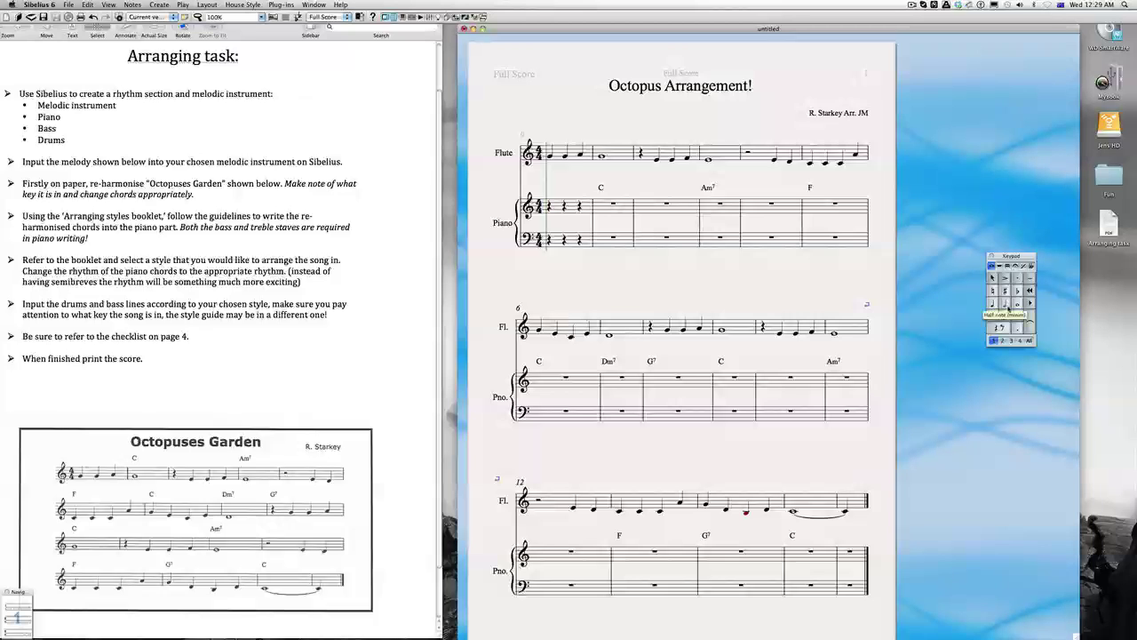
# Step: Replace the crotchet rests in both piano staves of the opening bar with whole-bar rests
pyautogui.click(572, 208)
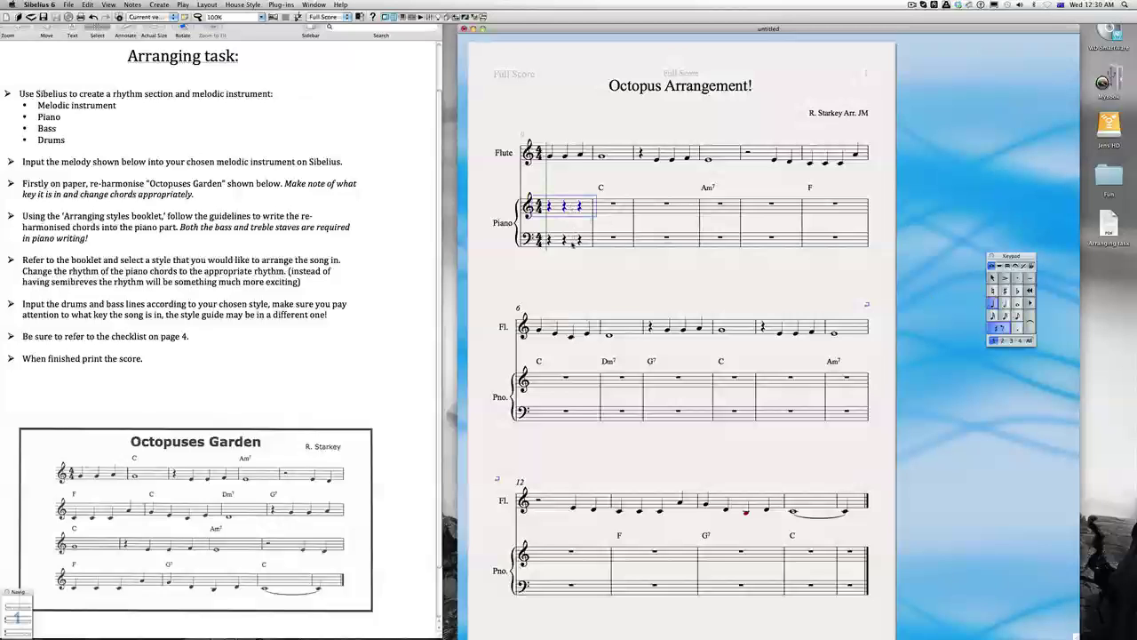
pyautogui.keyDown('shift'); pyautogui.click(572, 242); pyautogui.keyUp('shift')
pyautogui.click(1001, 328)
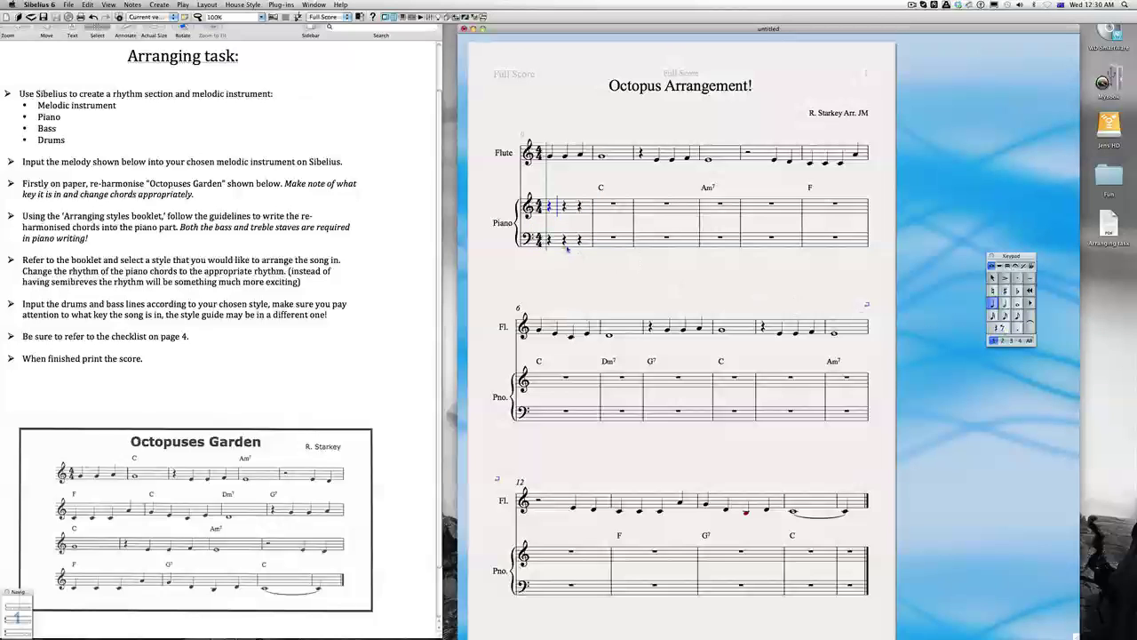
pyautogui.moveTo(562, 247); pyautogui.dragTo(566, 219)
pyautogui.press('Delete')
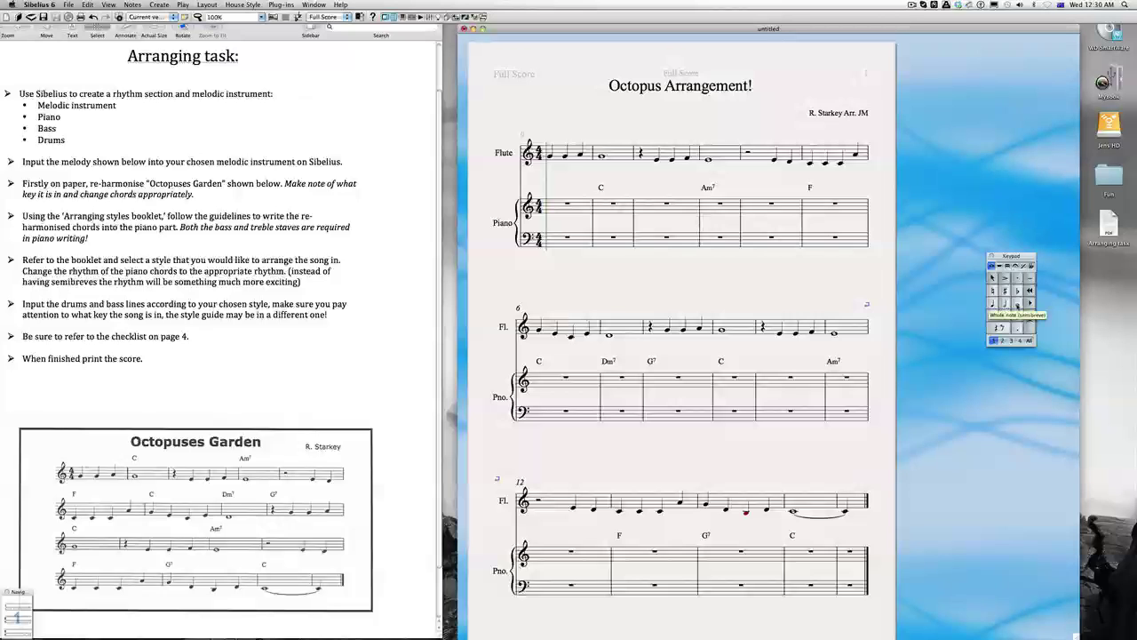
# Step: Enter semibreve root-position triads matching the chord symbols in the piano treble staff from bar 1 to bar 15
pyautogui.click(1018, 305)
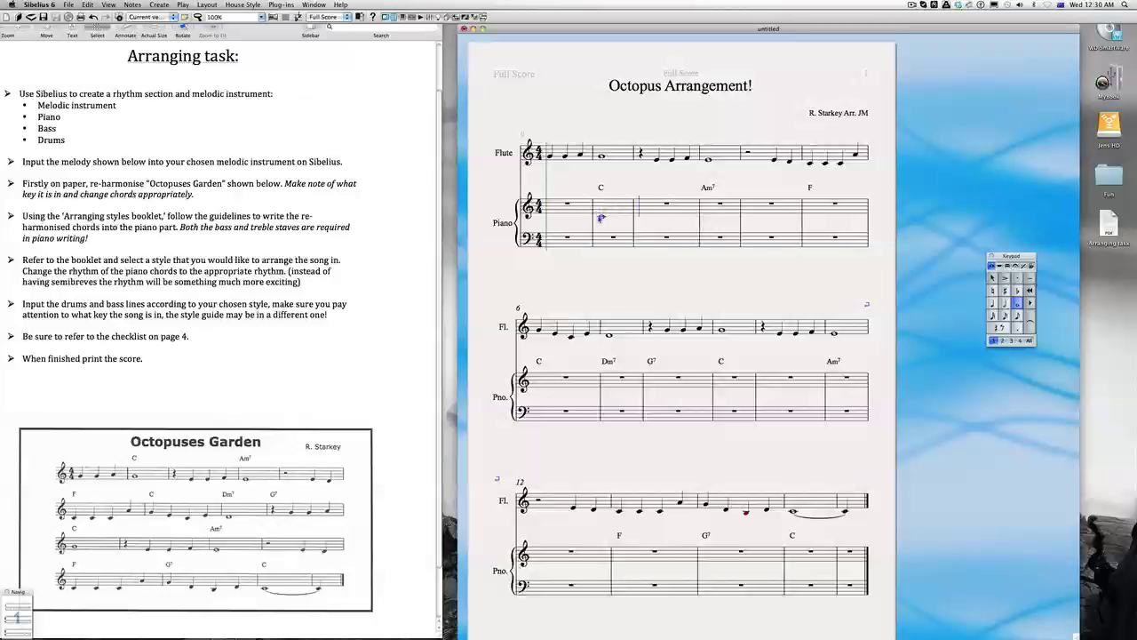
pyautogui.press('3')
pyautogui.press('3')
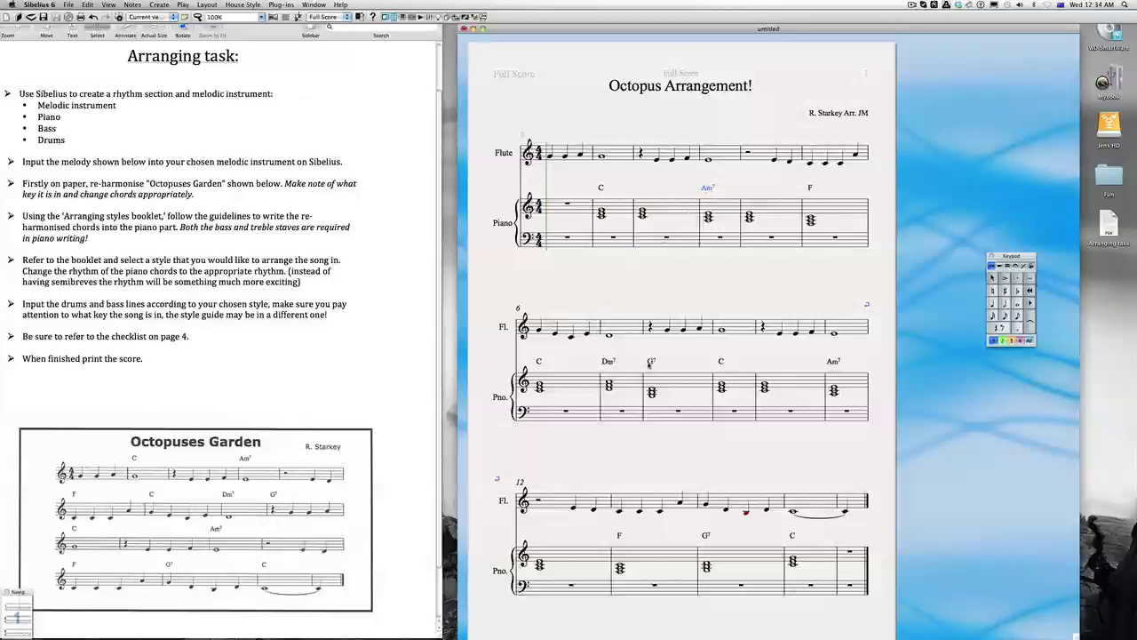
# Step: Add the missing sevenths to the piano's Am7, Dm7 and G7 chords by stacking another third on each
pyautogui.click(649, 362)
pyautogui.click(709, 216)
pyautogui.click(652, 389)
pyautogui.click(835, 391)
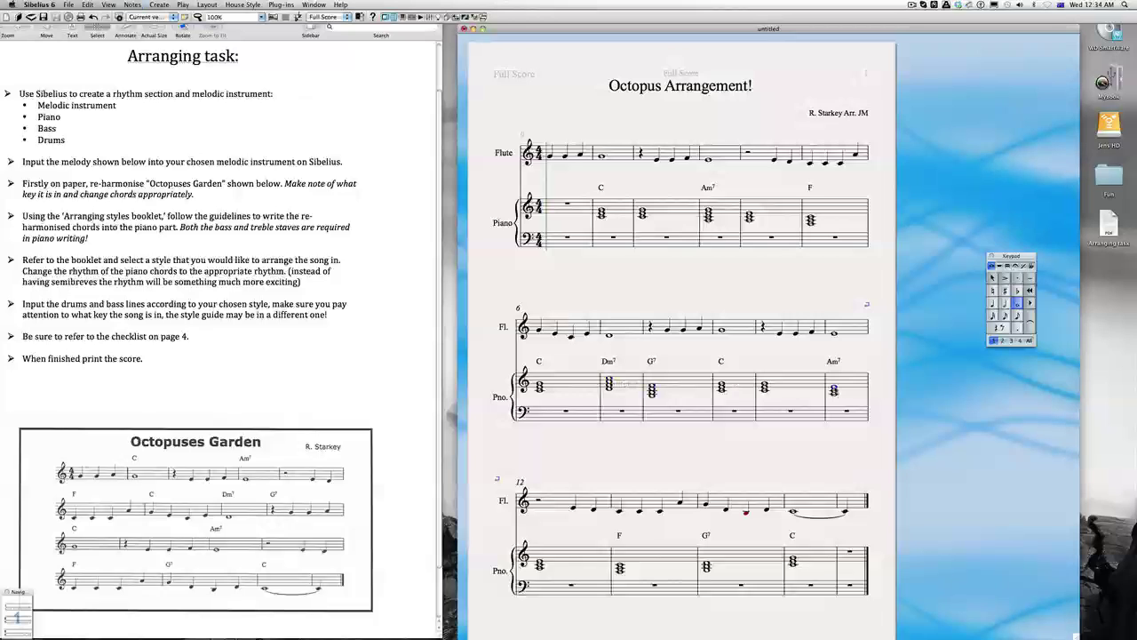
pyautogui.click(707, 566)
pyautogui.press('3')
pyautogui.press('3')
pyautogui.click(572, 278)
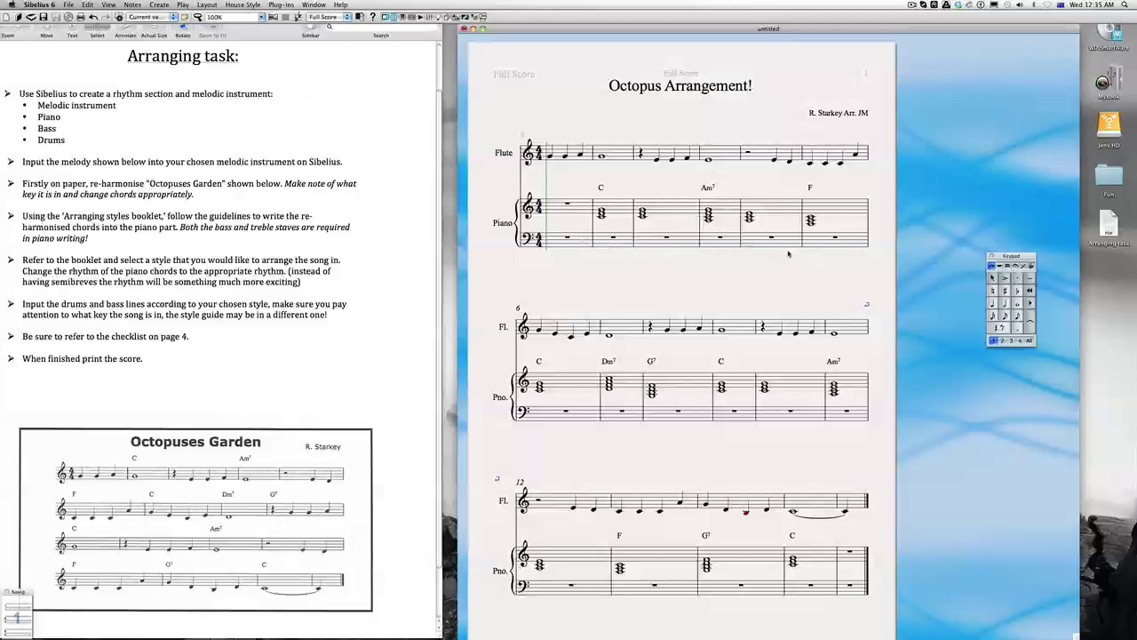
# Step: Filter the bottom notes of the piano treble chords in bars 1 to 15 and copy them
pyautogui.click(602, 214)
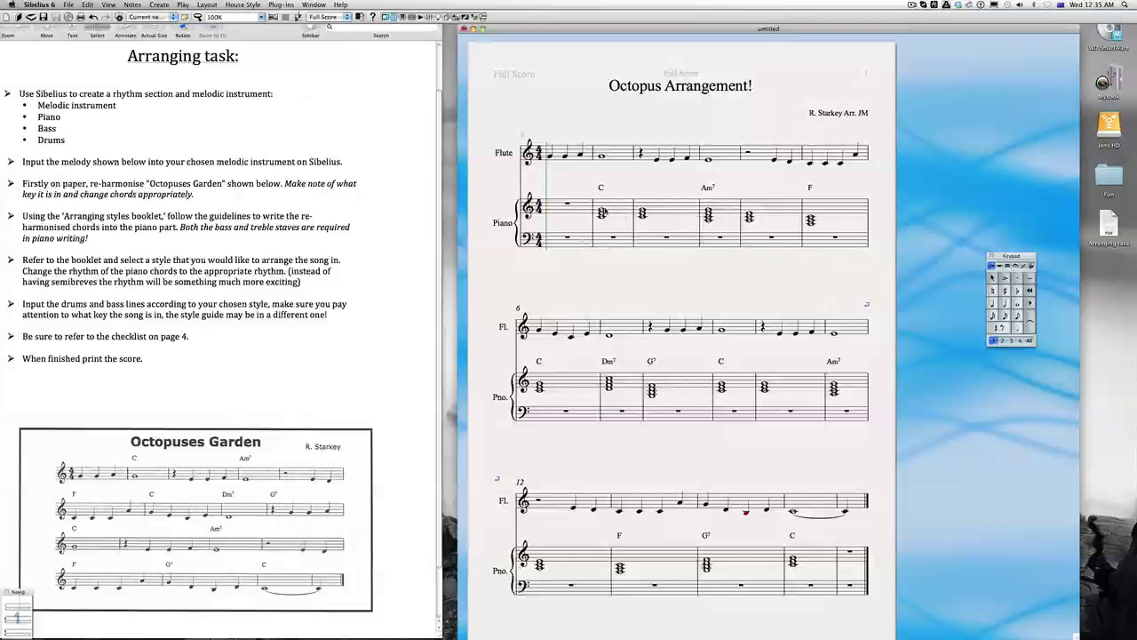
pyautogui.keyDown('shift'); pyautogui.click(821, 545); pyautogui.keyUp('shift')
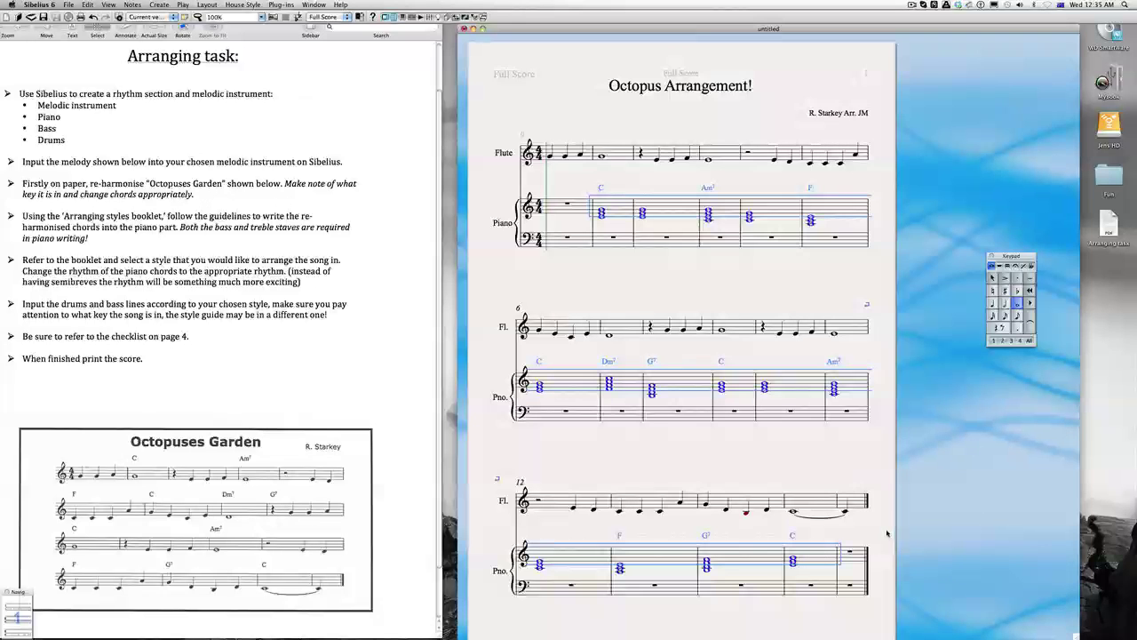
pyautogui.click(133, 5)
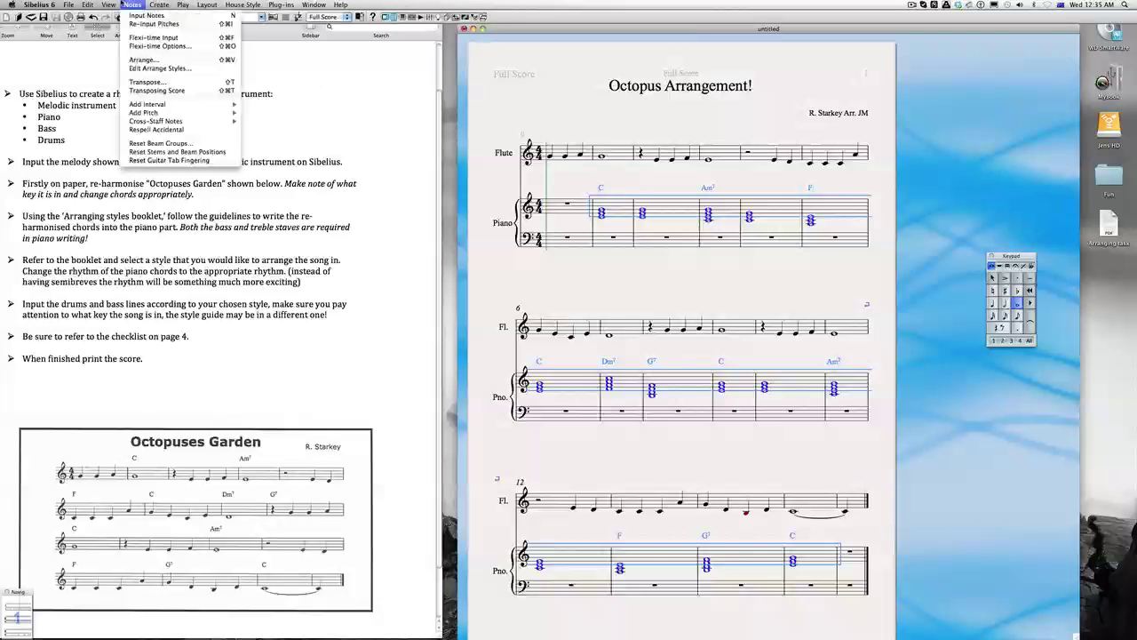
pyautogui.moveTo(88, 4)
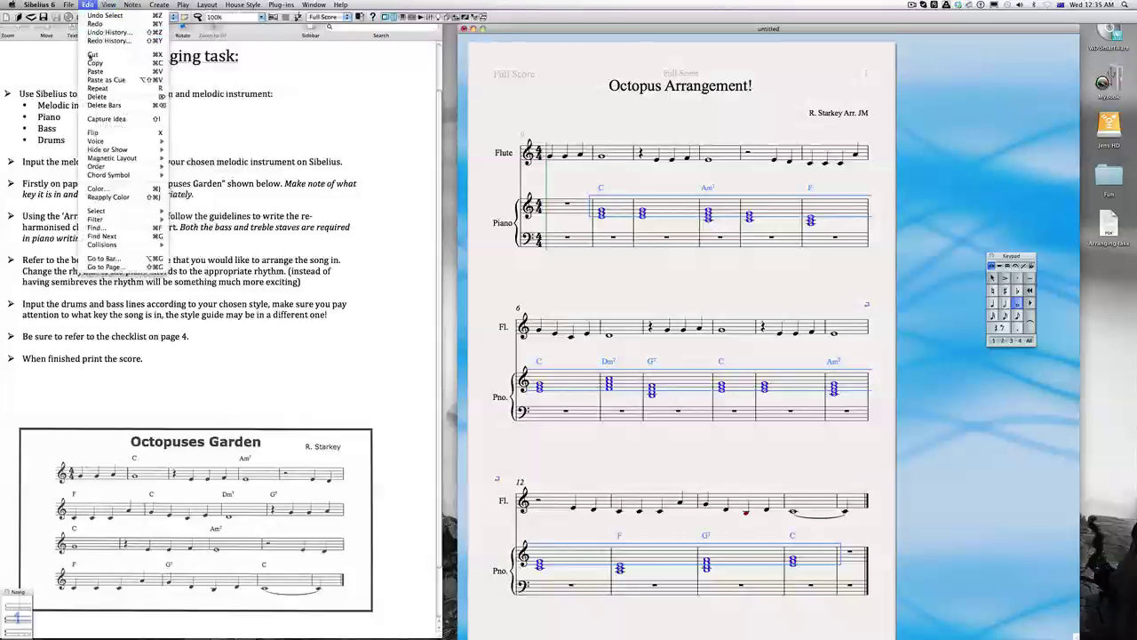
pyautogui.moveTo(105, 219)
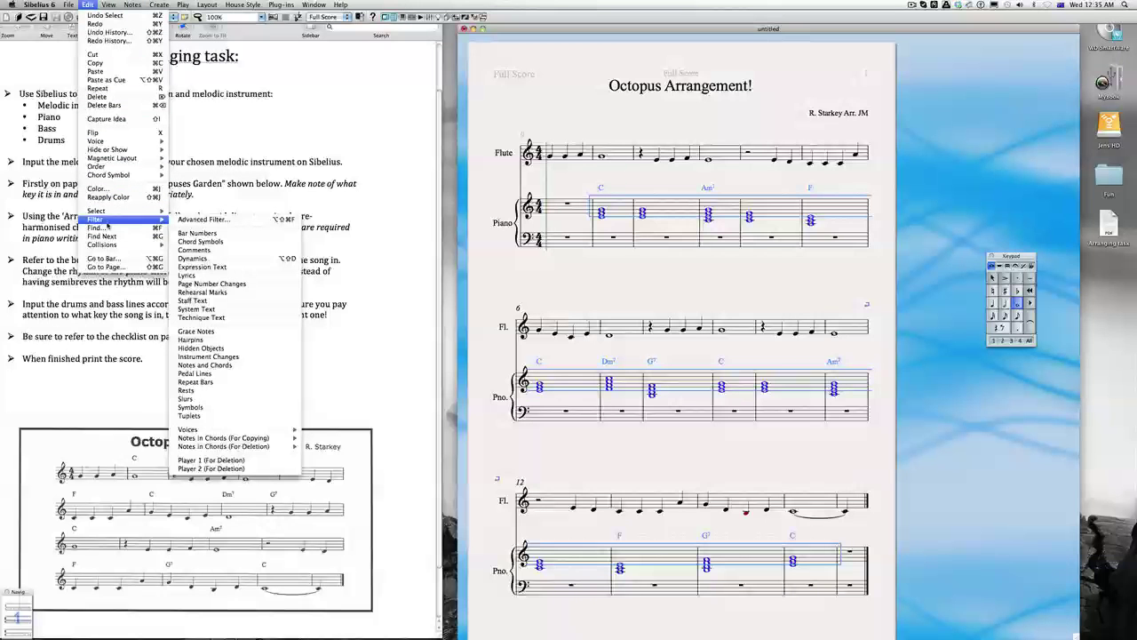
pyautogui.moveTo(253, 442)
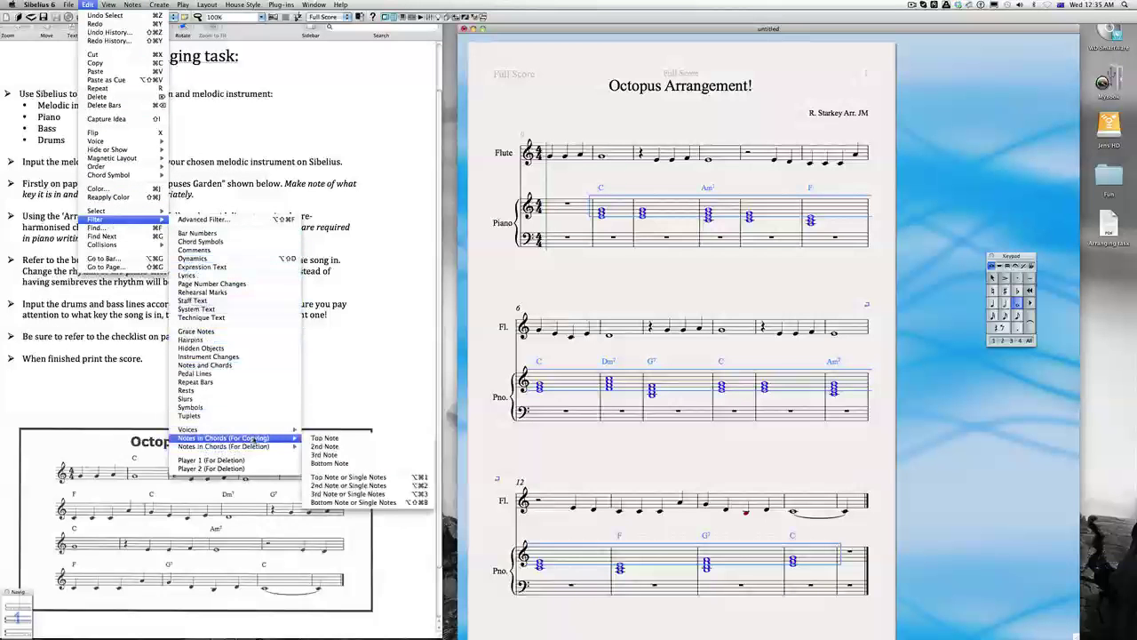
pyautogui.click(345, 462)
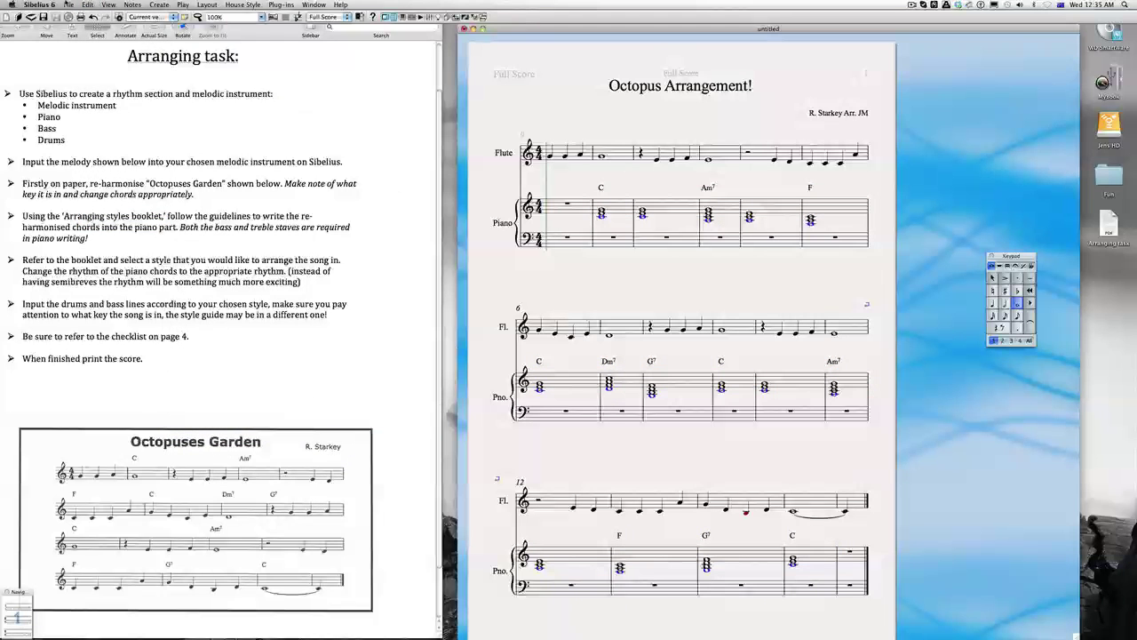
pyautogui.click(89, 4)
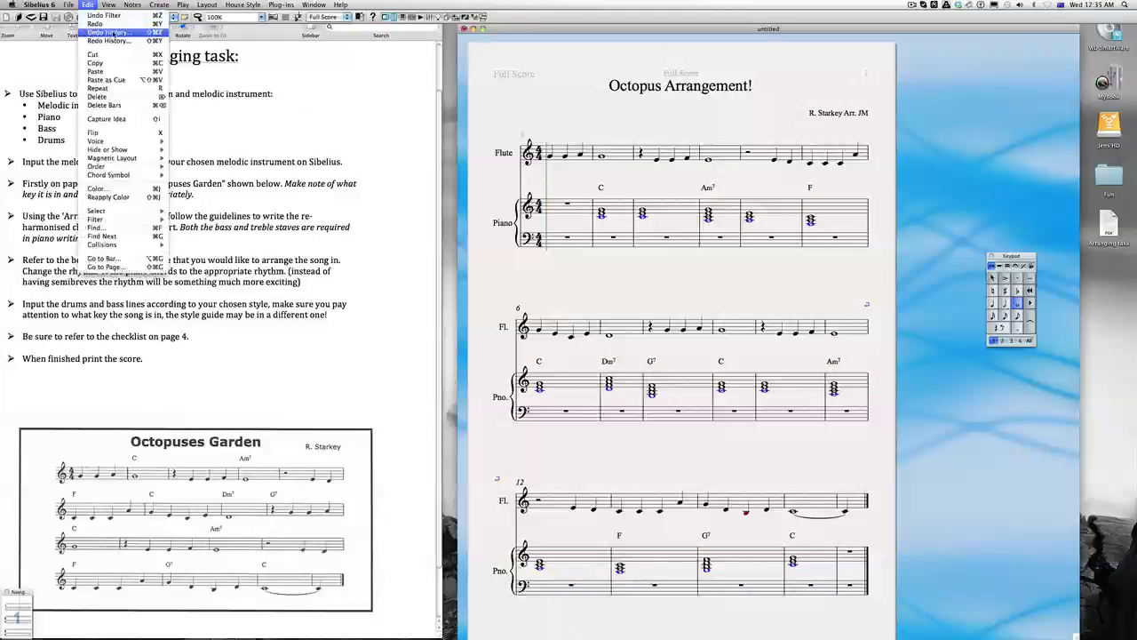
pyautogui.click(113, 64)
# Step: Paste the copied notes into the piano bass staff from bar 1 and lower them by an octave
pyautogui.click(599, 235)
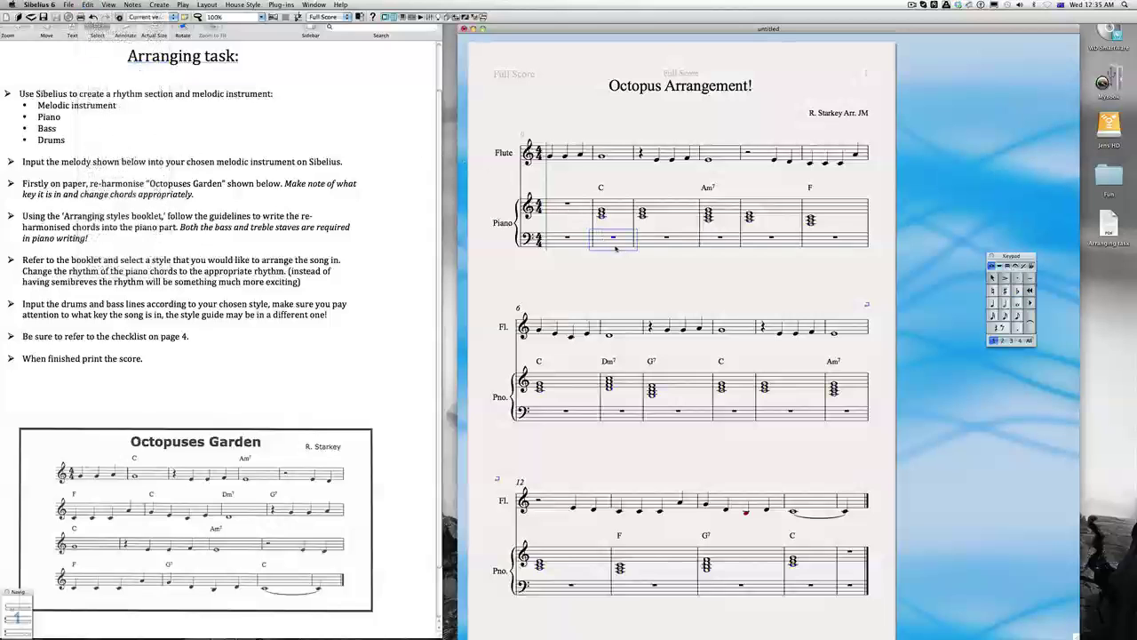
pyautogui.click(88, 4)
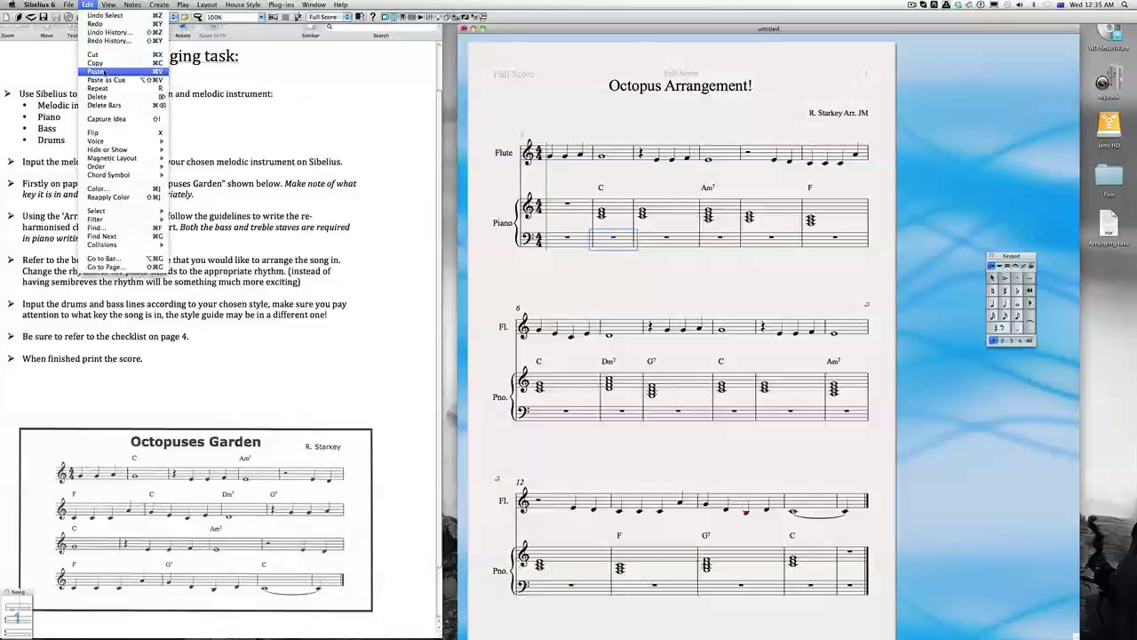
pyautogui.click(105, 71)
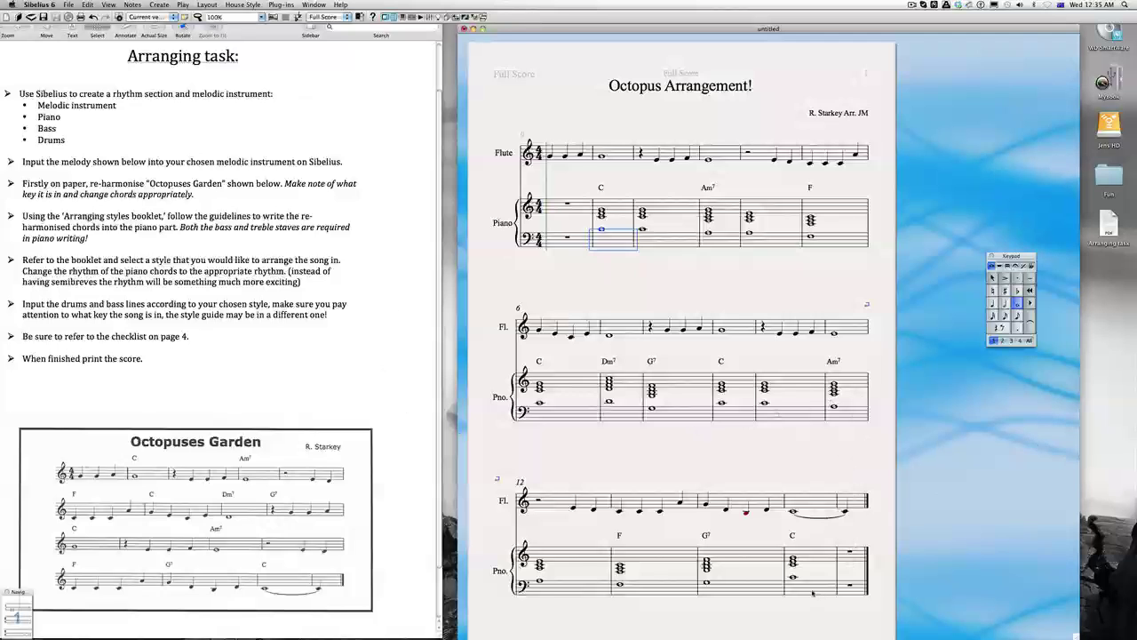
pyautogui.press('super+Down')
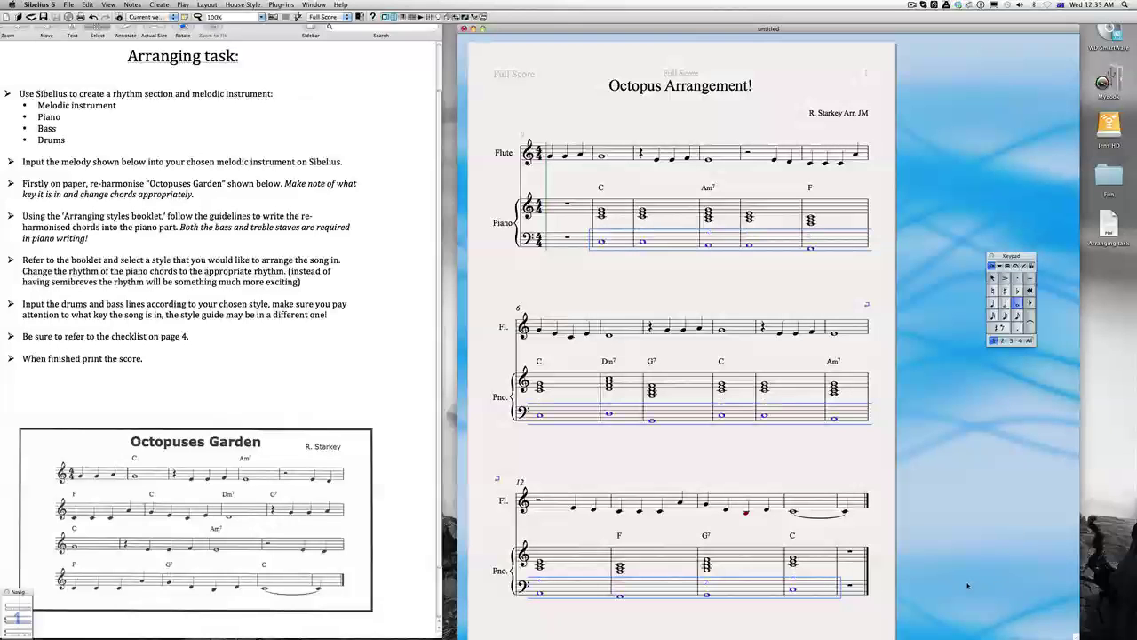
pyautogui.click(661, 293)
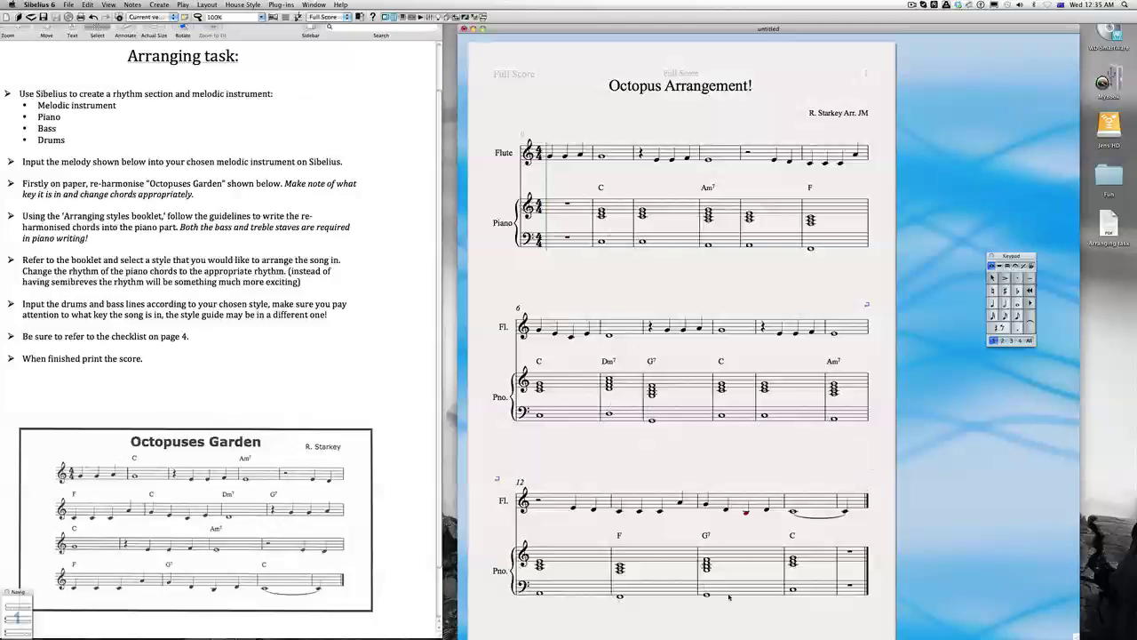
# Step: Play the score back from the first flute note to check the melody and chords
pyautogui.click(551, 157)
pyautogui.press('super+minus')
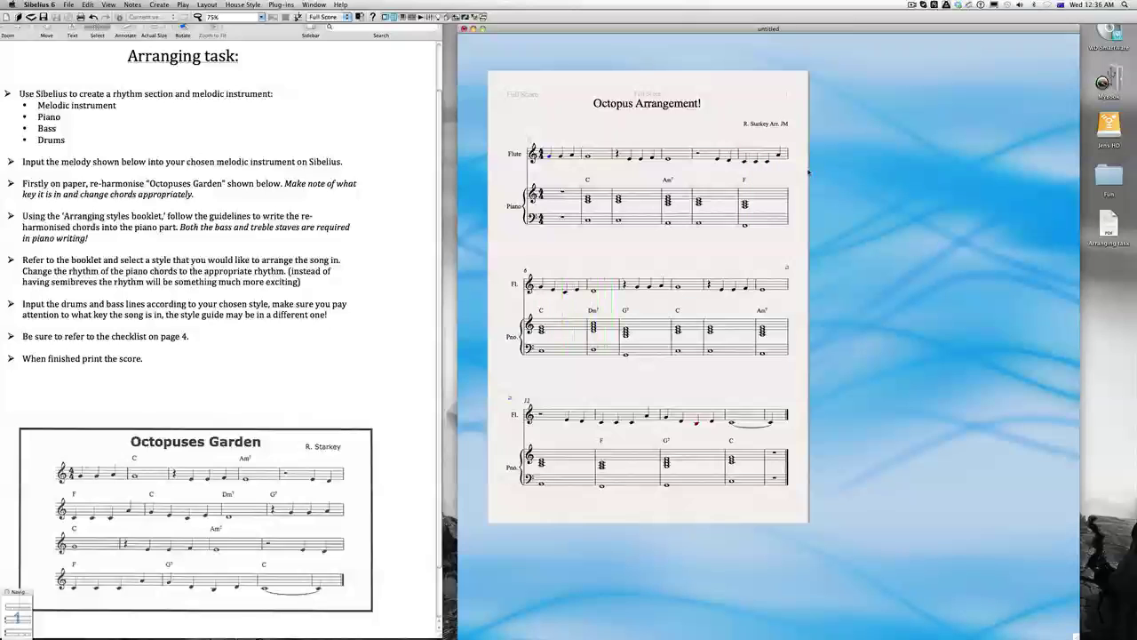
pyautogui.press('super+alt+k')
pyautogui.press('super+equal')
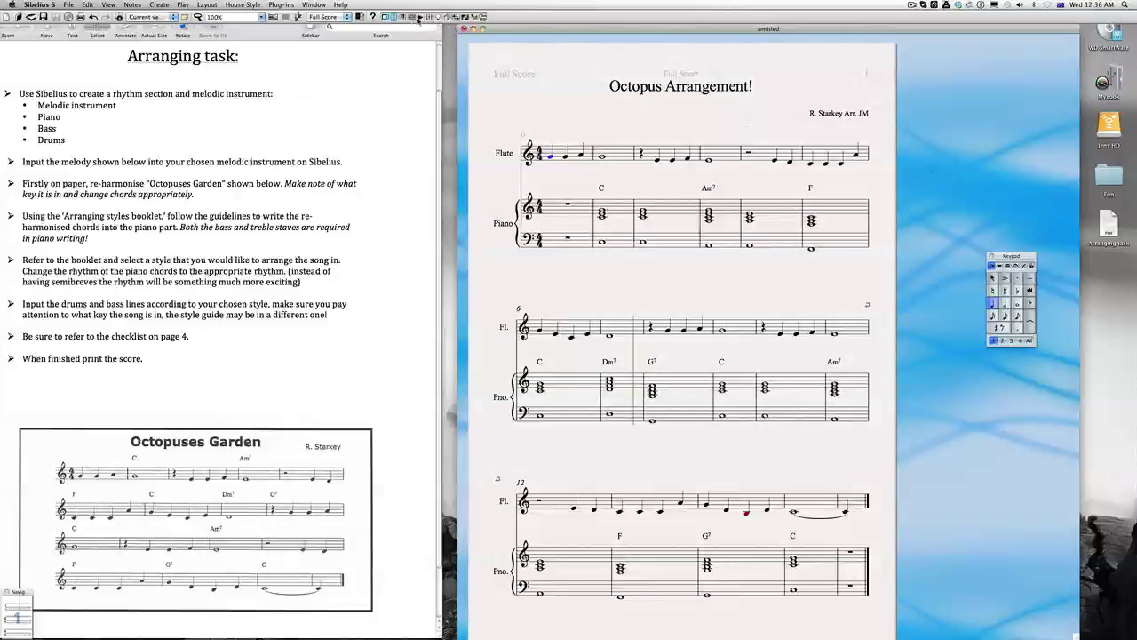
# Step: Show the playback controls, raise the playback tempo to 144 and play the score again
pyautogui.click(420, 18)
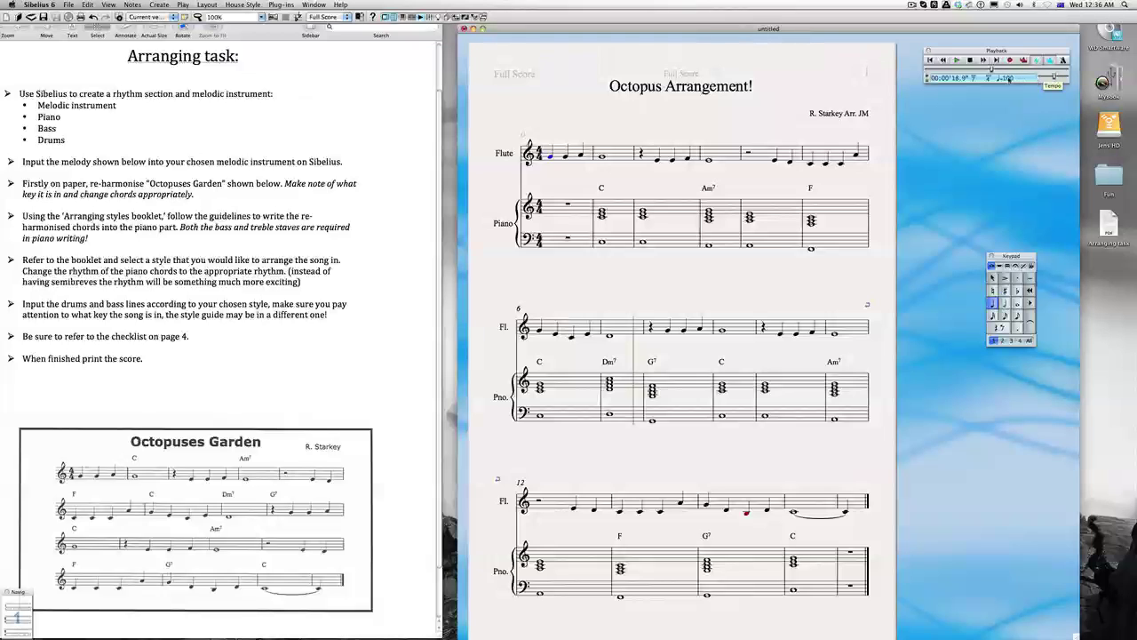
pyautogui.moveTo(1055, 77); pyautogui.dragTo(1063, 80)
pyautogui.press('p')
pyautogui.press('super+minus')
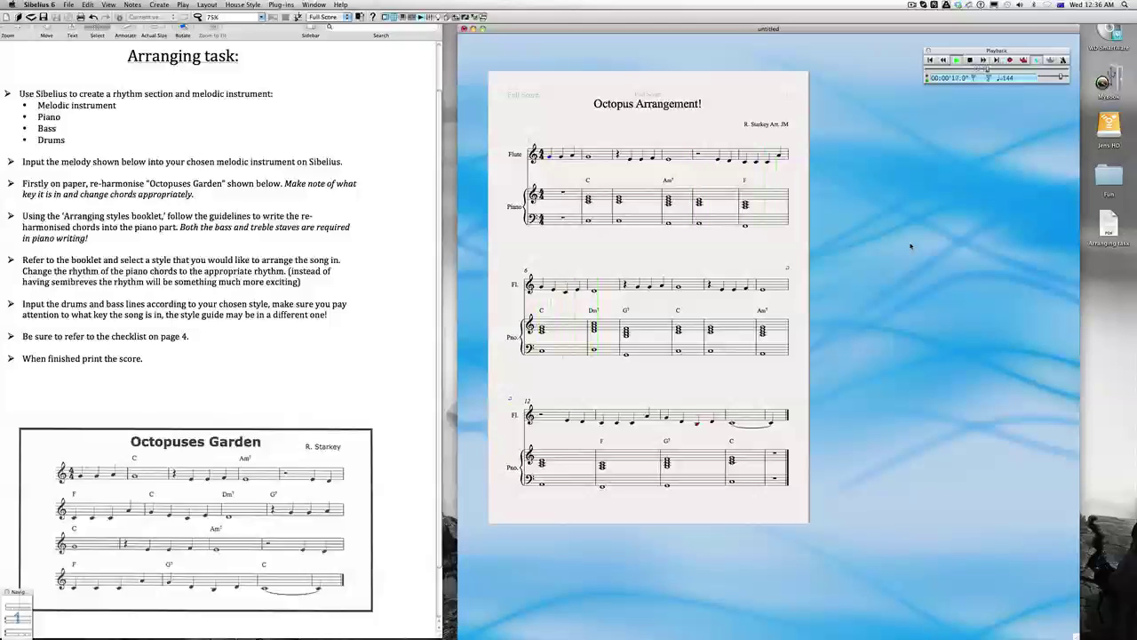
pyautogui.press('space')
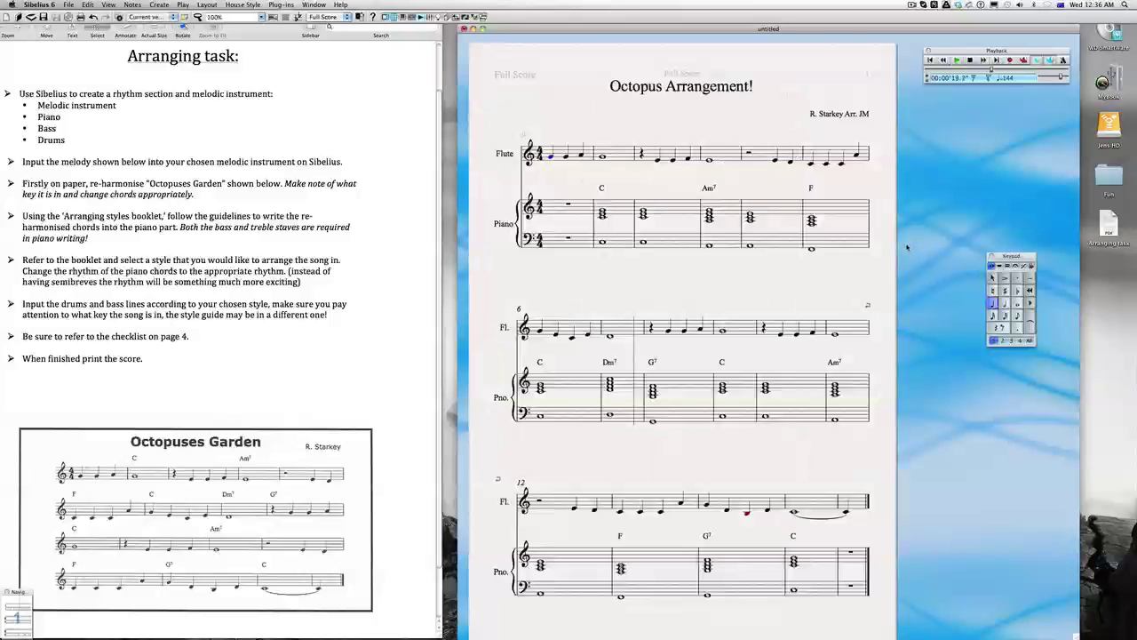
# Step: Put the piano's Am7 chords in bars 3 and 4 into first inversion by raising the A an octave
pyautogui.click(1018, 303)
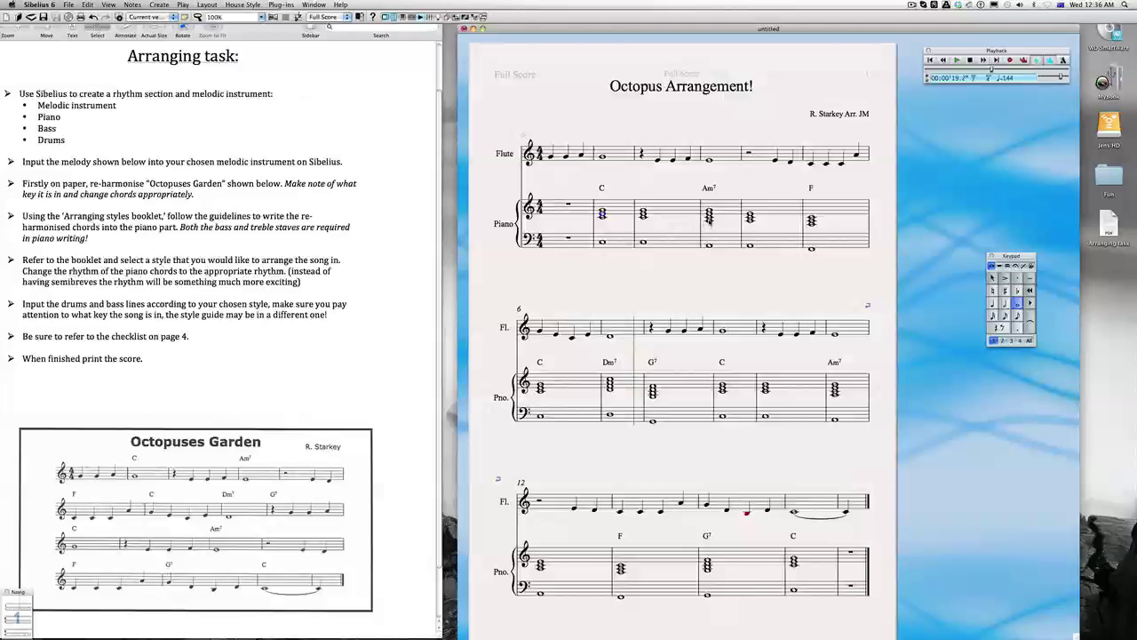
pyautogui.click(709, 221)
pyautogui.press('2')
pyautogui.click(750, 218)
pyautogui.press('Up')
pyautogui.press('super+z')
pyautogui.press('super+y')
# Step: Invert the piano's F chord in bar 5 so that it sits close to the neighbouring chords
pyautogui.click(810, 224)
pyautogui.press('3')
pyautogui.press('Down')
pyautogui.press('Down')
pyautogui.press('Down')
# Step: Put the piano's G7 chord in bar 8 into first inversion by raising the G an octave
pyautogui.click(544, 393)
pyautogui.click(611, 391)
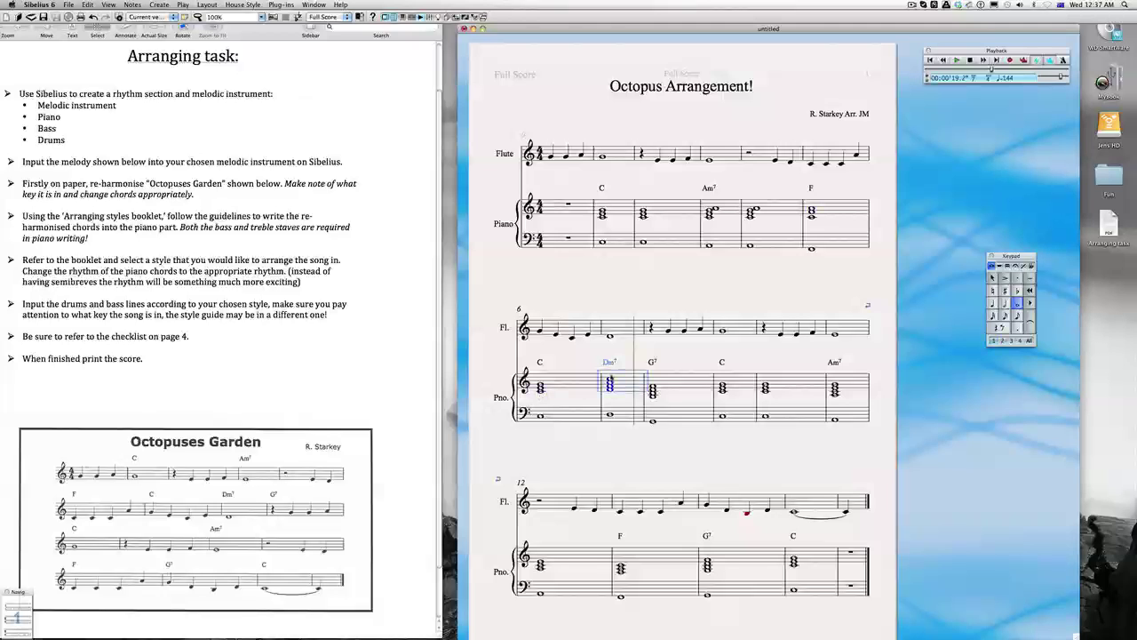
pyautogui.press('Right')
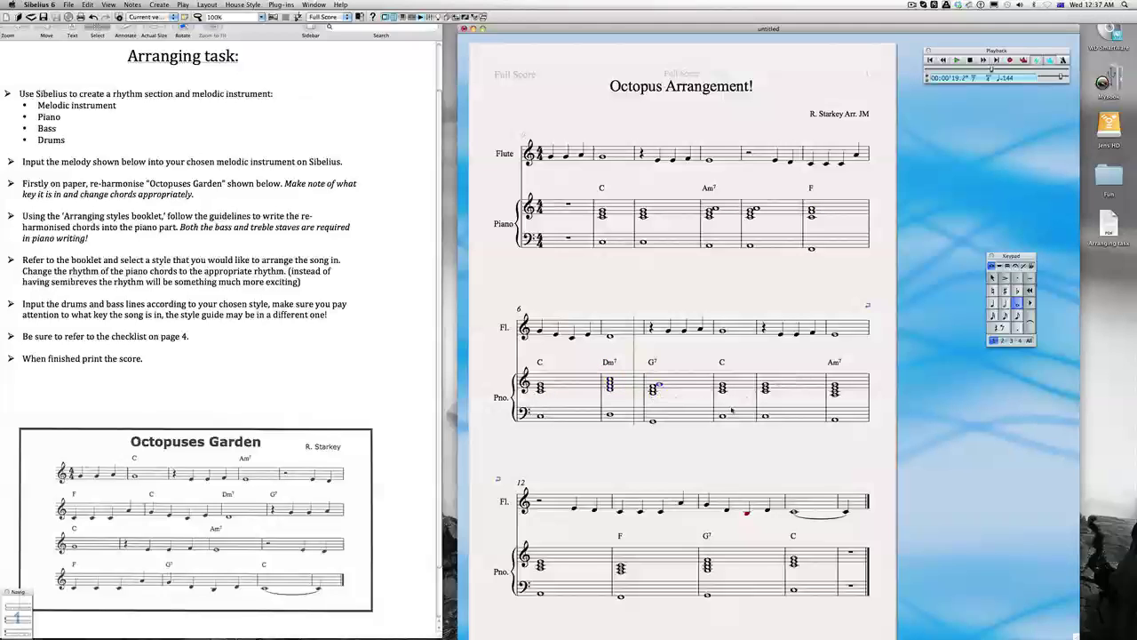
pyautogui.click(653, 391)
pyautogui.press('Left')
pyautogui.press('Right')
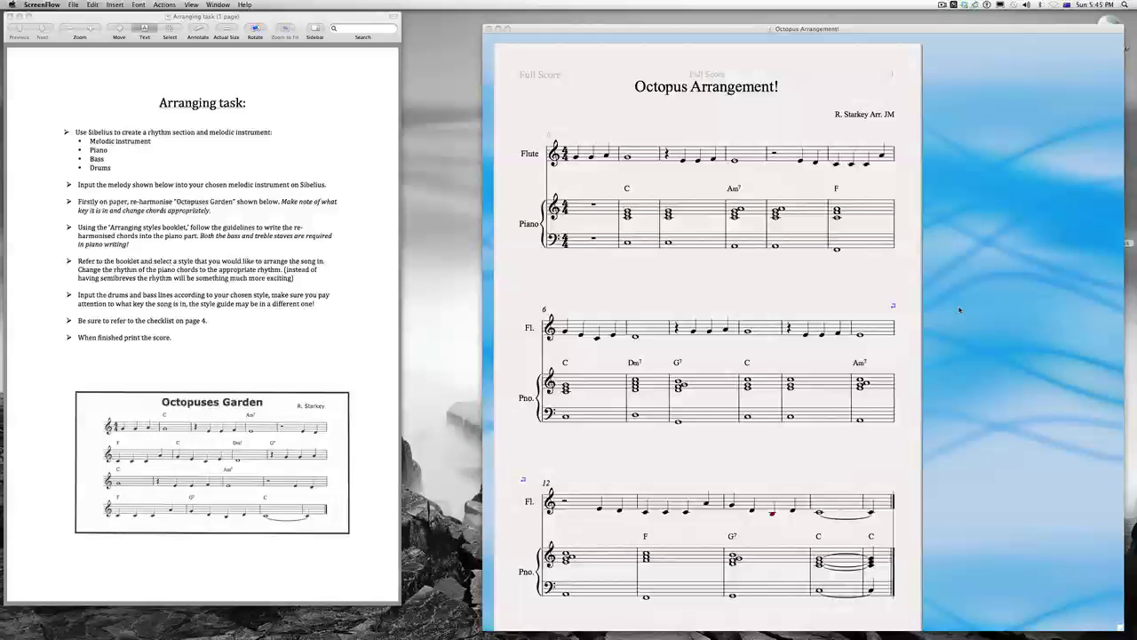
pyautogui.press('XF86AudioLowerVolume')
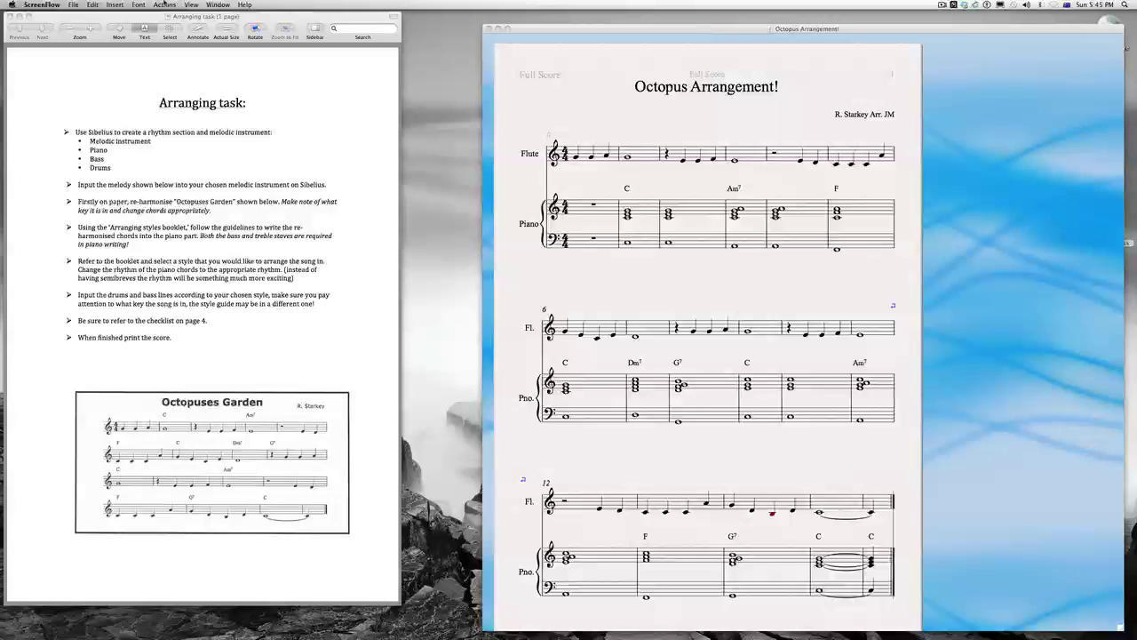
# Step: Add a Bass Guitar [notation] staff from the jazz rhythm section instruments to the score
pyautogui.click(554, 113)
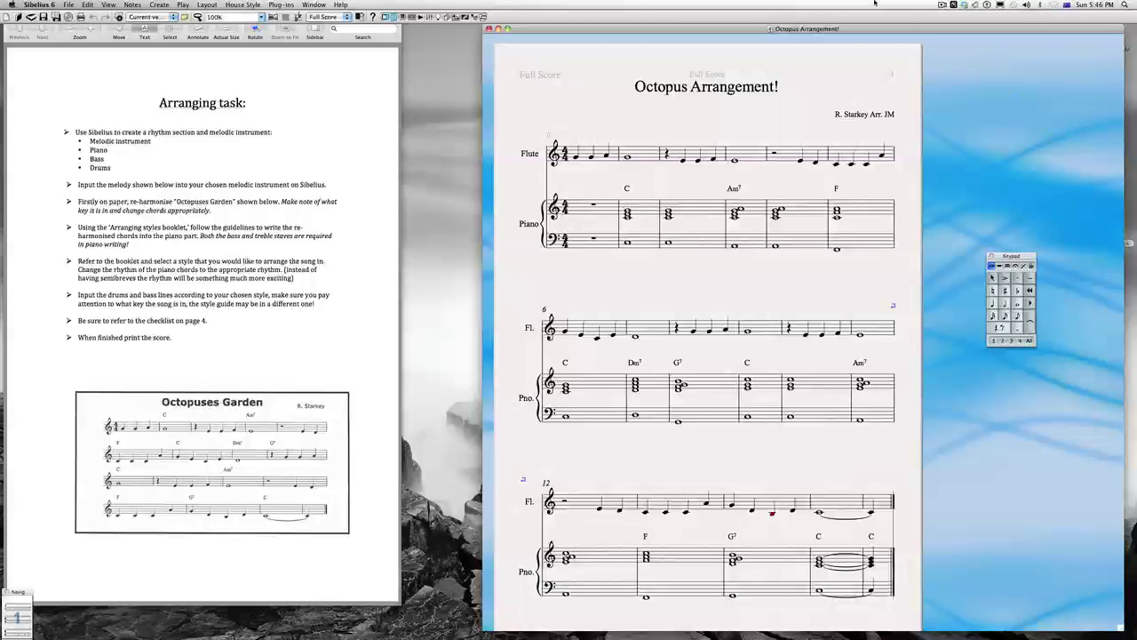
pyautogui.click(87, 5)
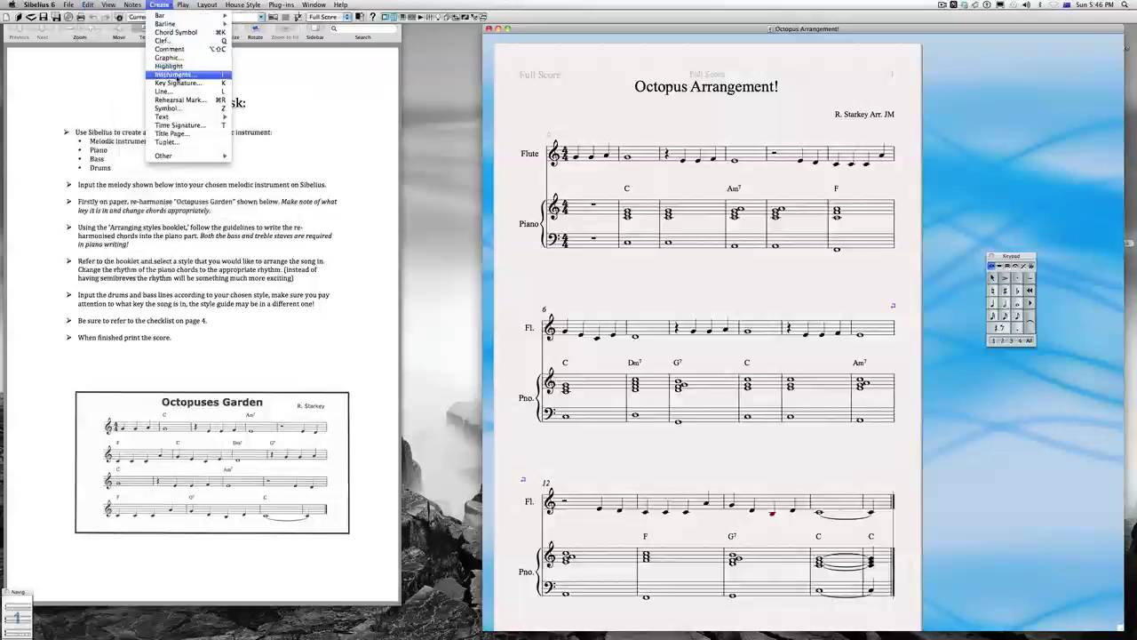
pyautogui.click(177, 78)
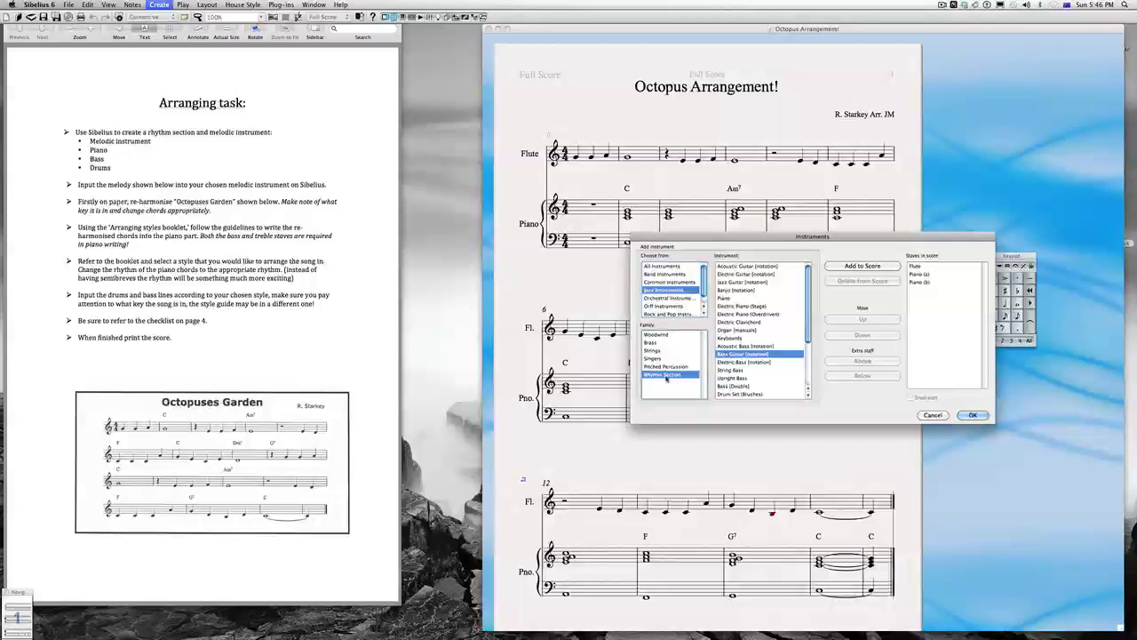
pyautogui.click(862, 266)
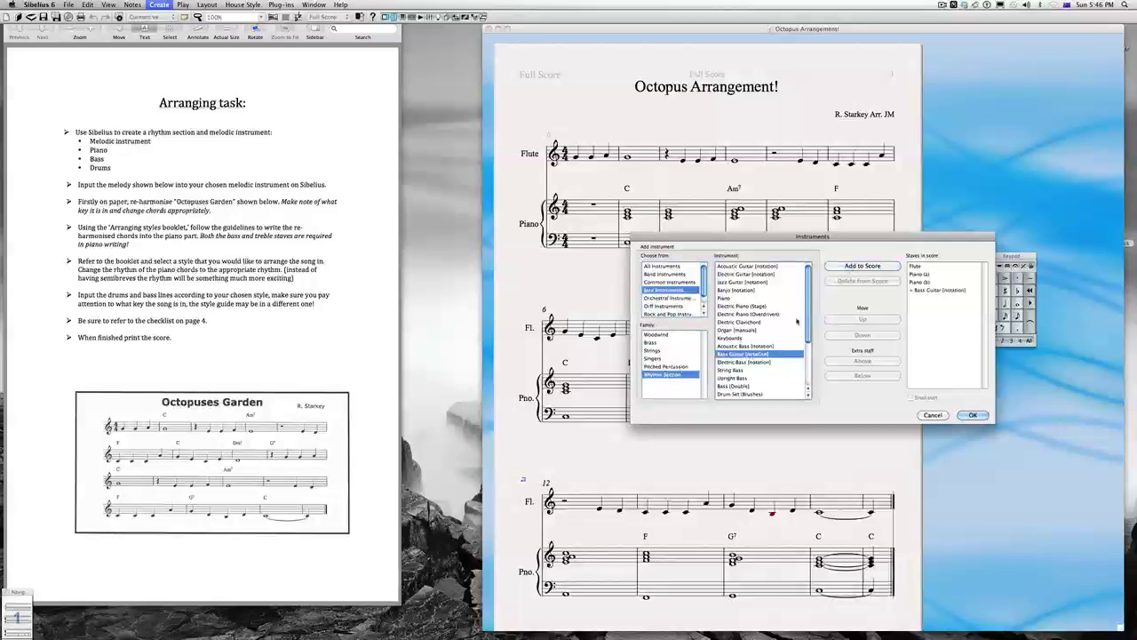
# Step: Add a Drum Set (Jazz) staff below the bass guitar and apply the new instruments to the score
pyautogui.scroll(-1, 776, 388)
pyautogui.click(769, 399)
pyautogui.scroll(-1, 770, 395)
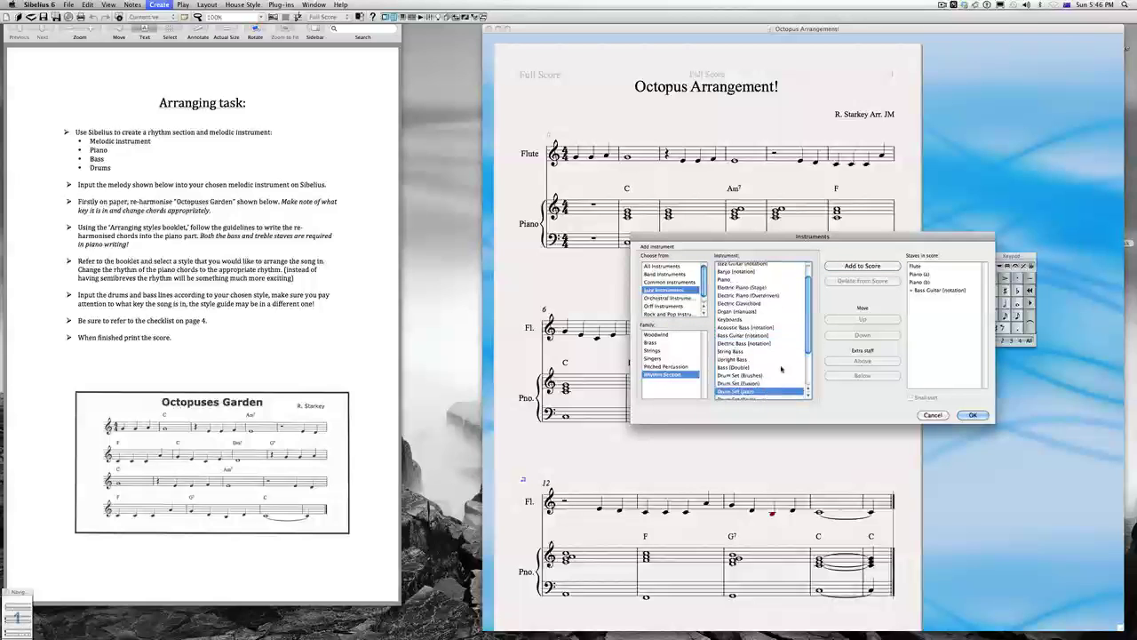
pyautogui.click(866, 265)
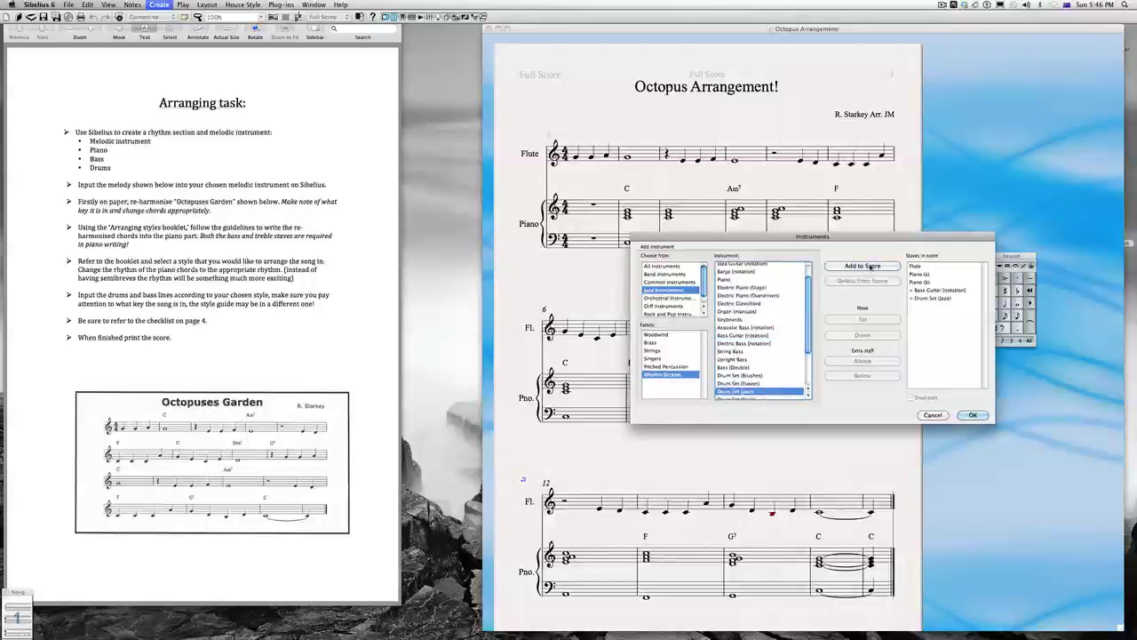
pyautogui.click(973, 416)
pyautogui.moveTo(731, 300); pyautogui.dragTo(780, 386)
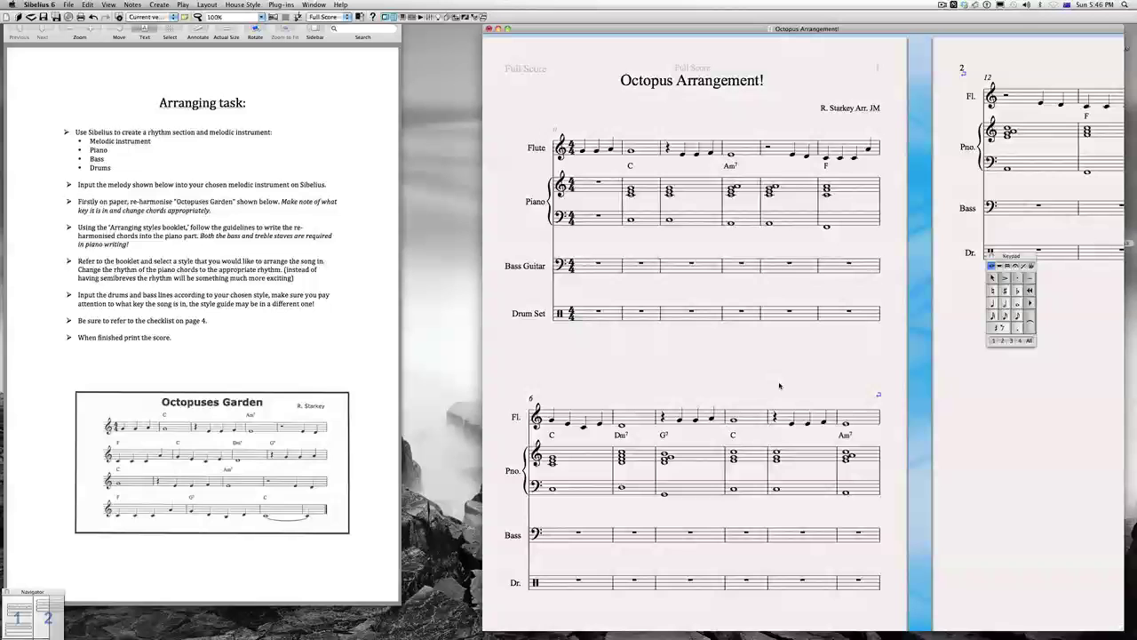
# Step: Switch to Preview's style – jazz.jpg and mark out the whole JAZZ Variation 1 example as reference
pyautogui.moveTo(13, 393)
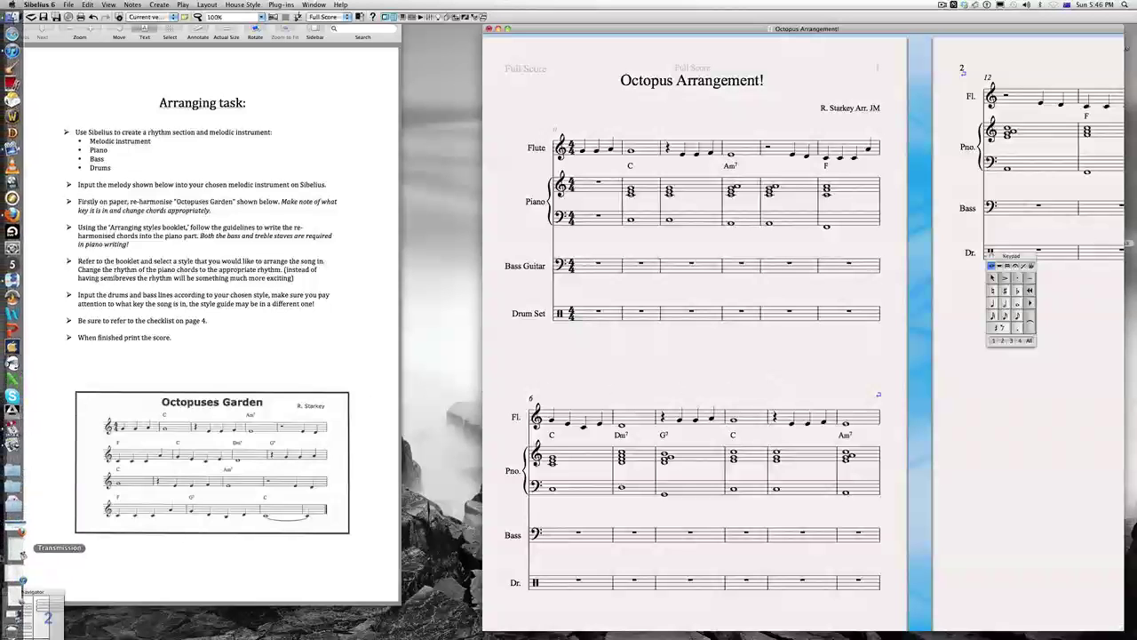
pyautogui.click(19, 576)
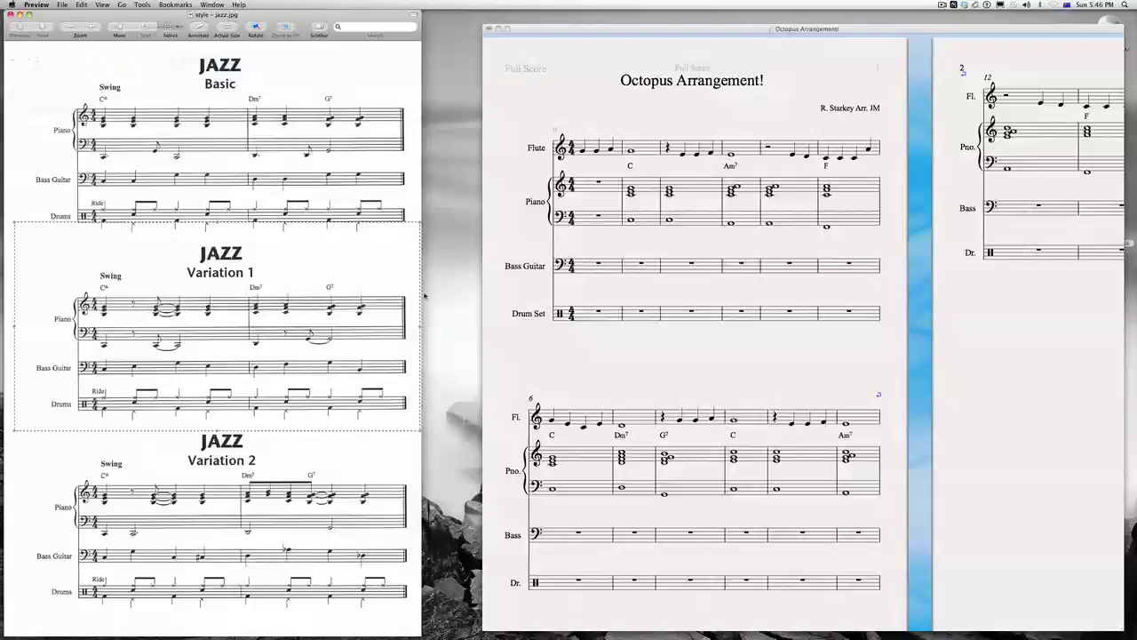
pyautogui.moveTo(45, 234); pyautogui.dragTo(401, 379)
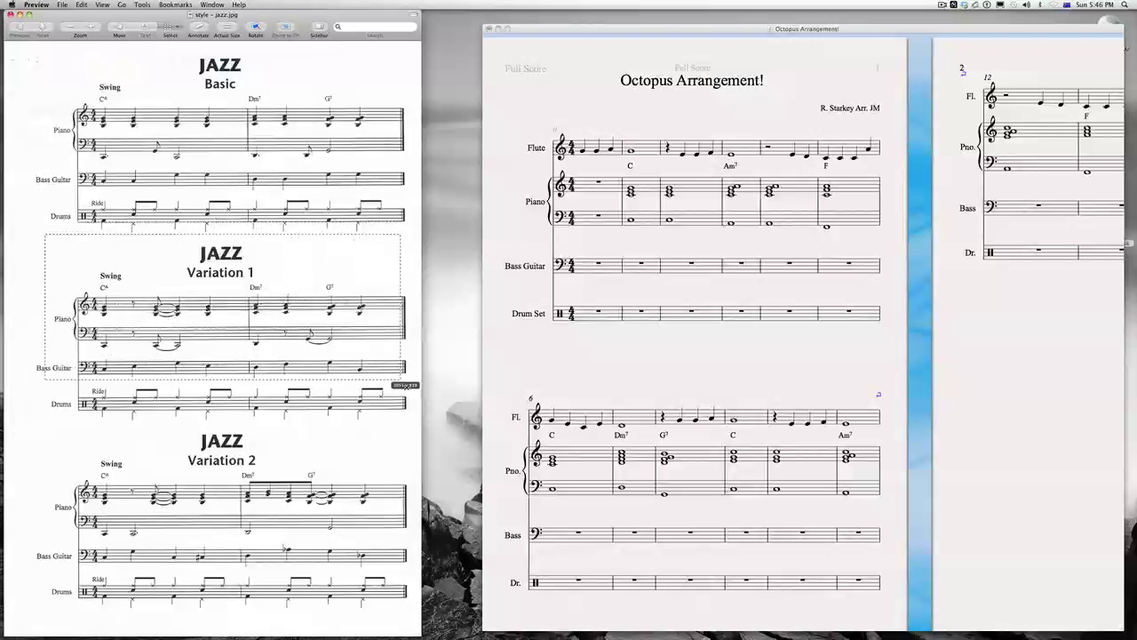
pyautogui.moveTo(423, 431); pyautogui.dragTo(405, 436)
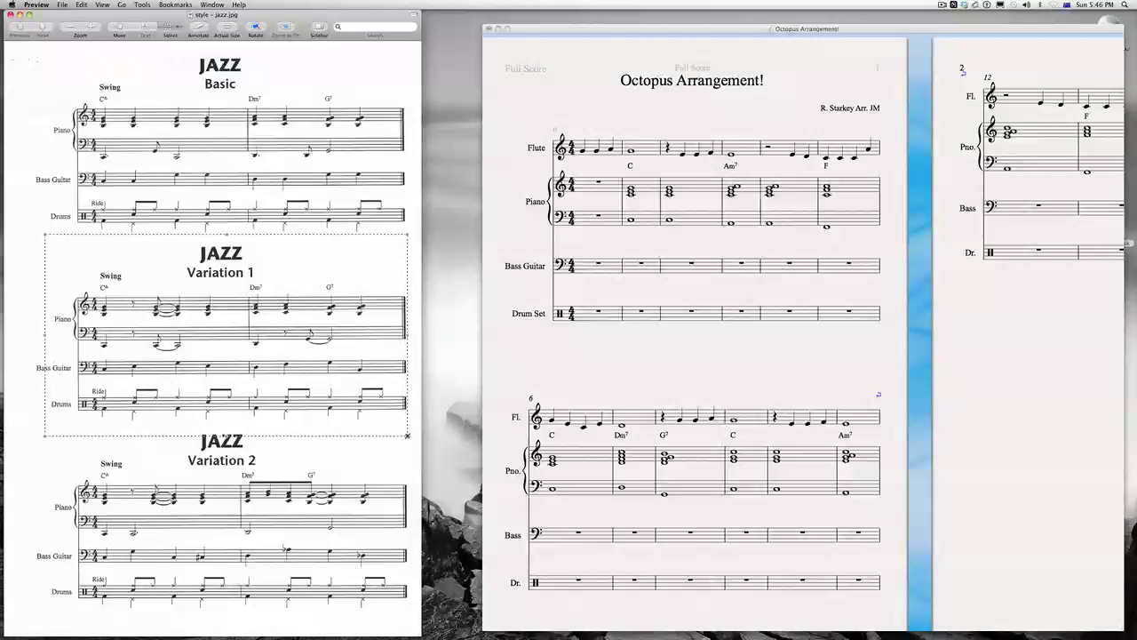
# Step: Switch back to the Sibelius score and add the tempo text "Swing" above the flute's opening bar
pyautogui.click(518, 260)
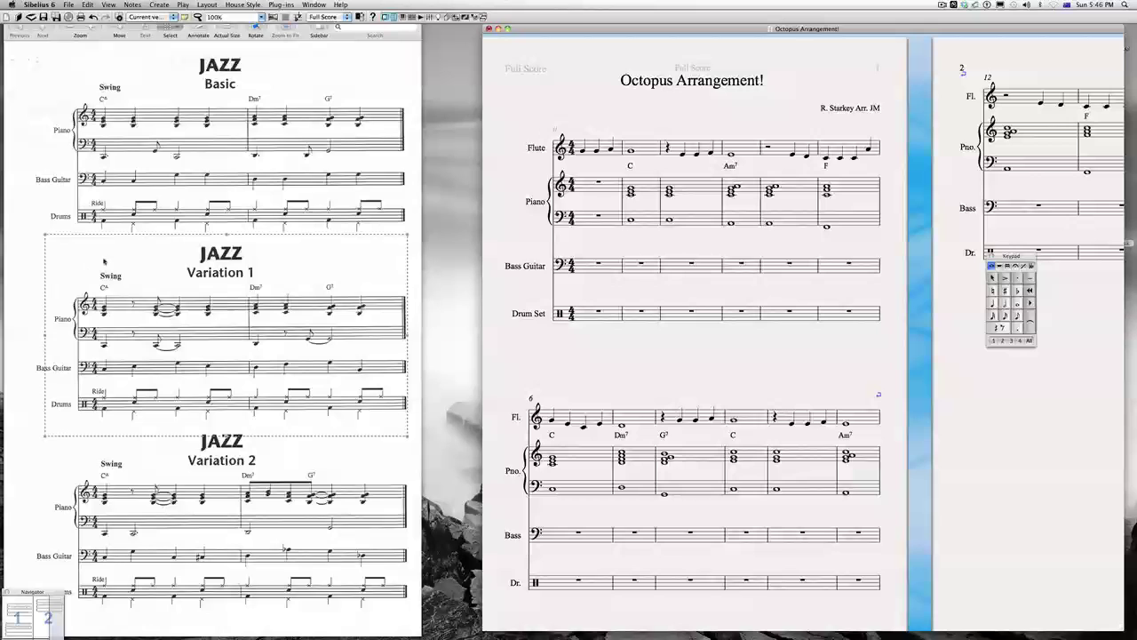
pyautogui.rightClick(574, 113)
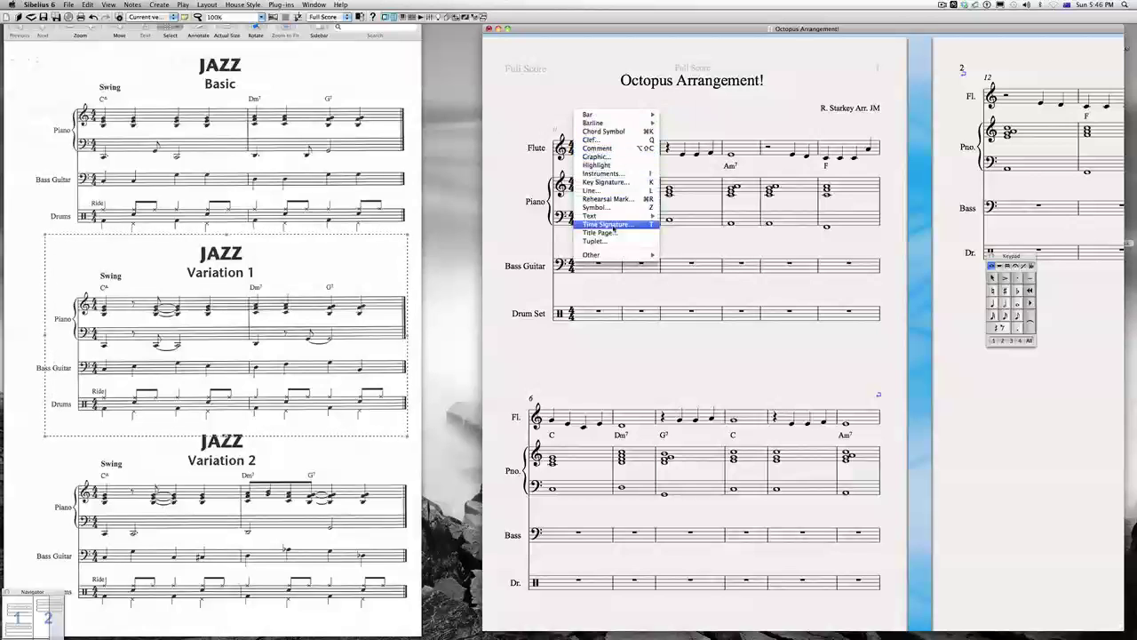
pyautogui.moveTo(613, 216)
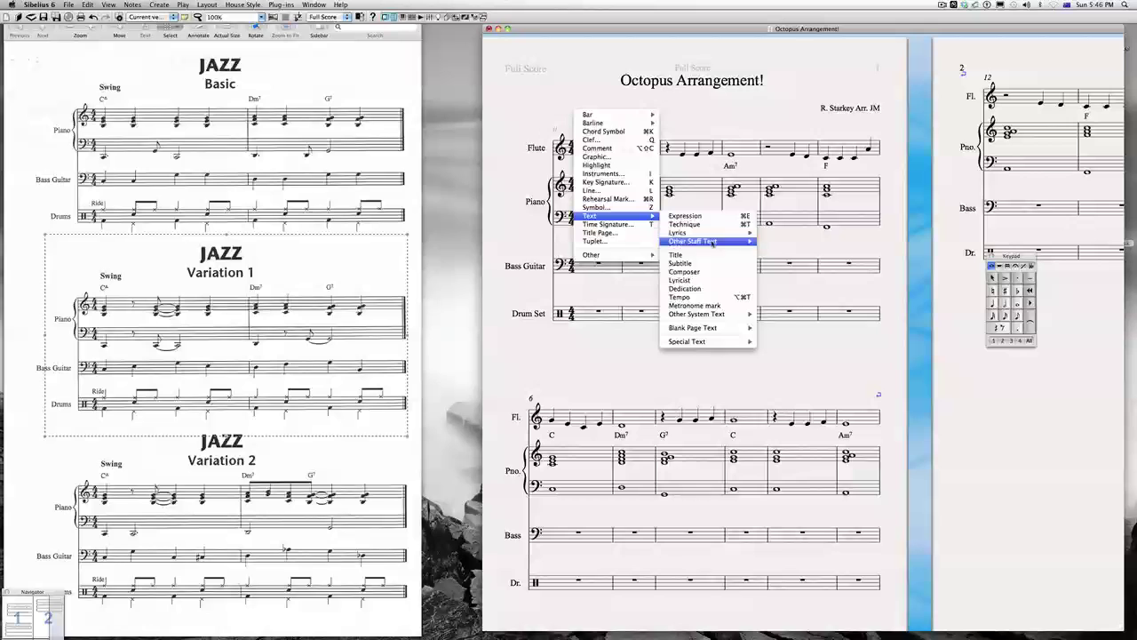
pyautogui.click(688, 296)
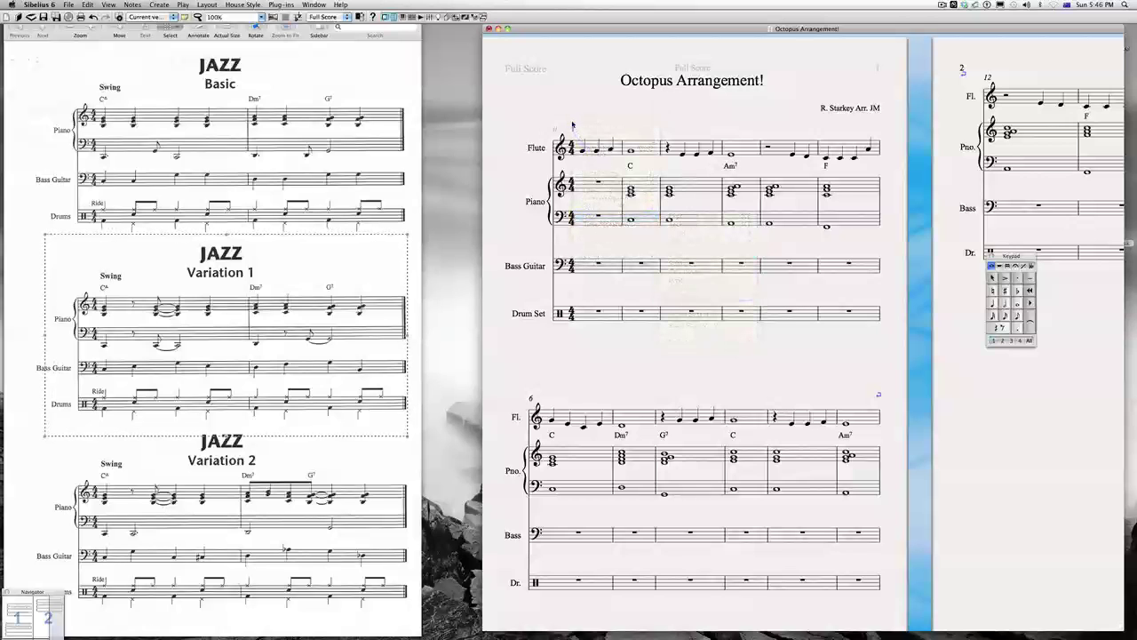
pyautogui.write('Swing')
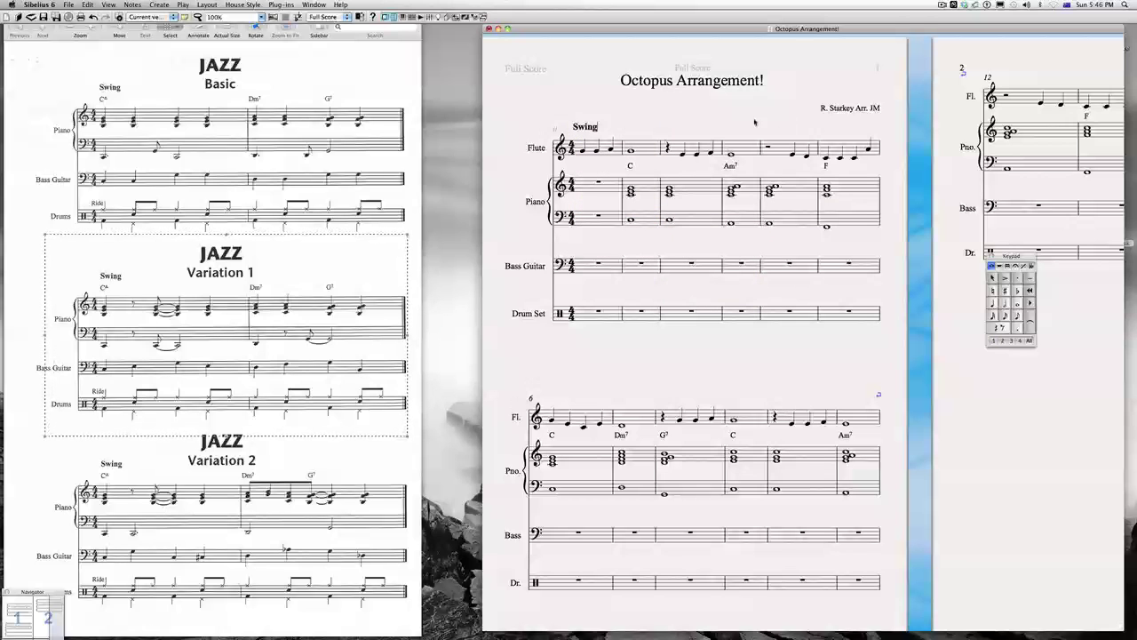
pyautogui.press('Escape')
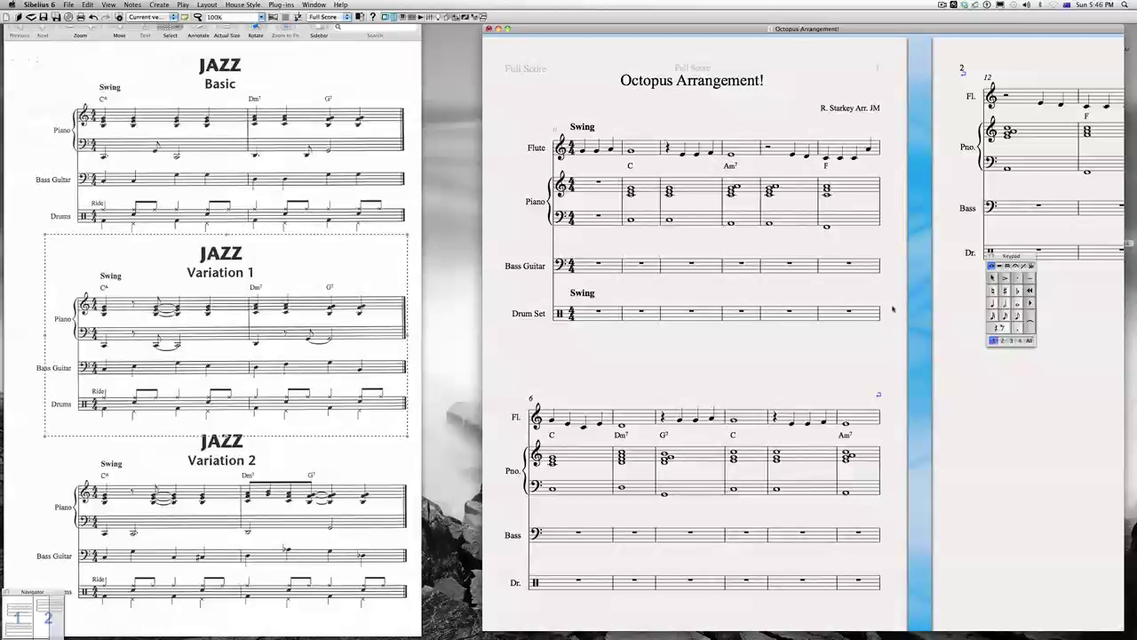
# Step: Enter the crotchets C, E, G, E in bar 1 of the bass guitar, under the first C chord
pyautogui.click(992, 303)
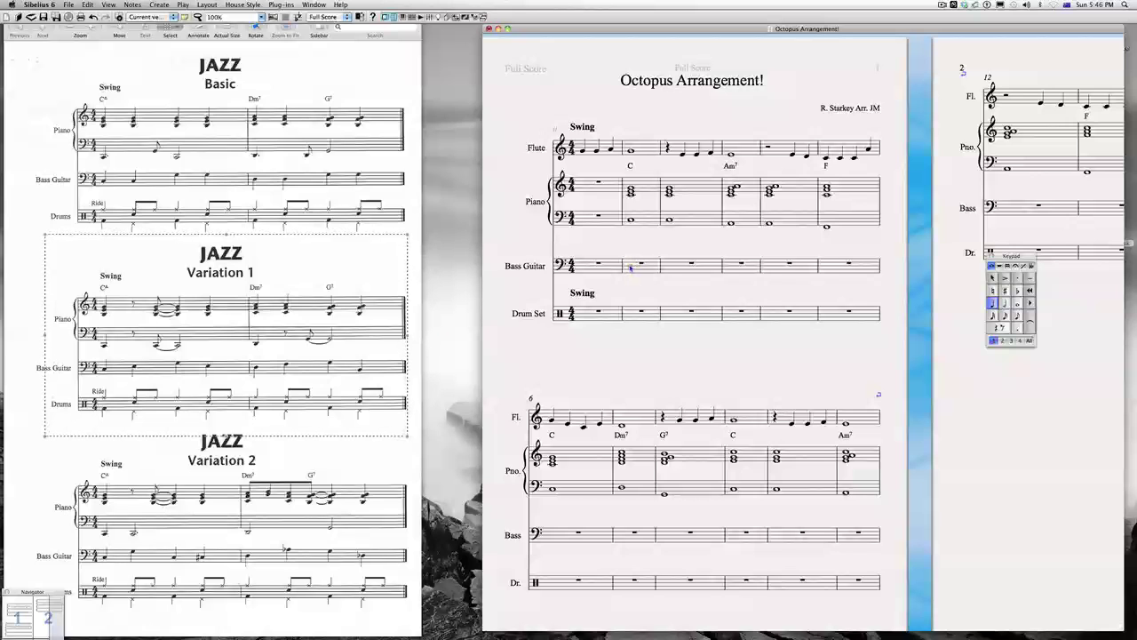
pyautogui.click(630, 268)
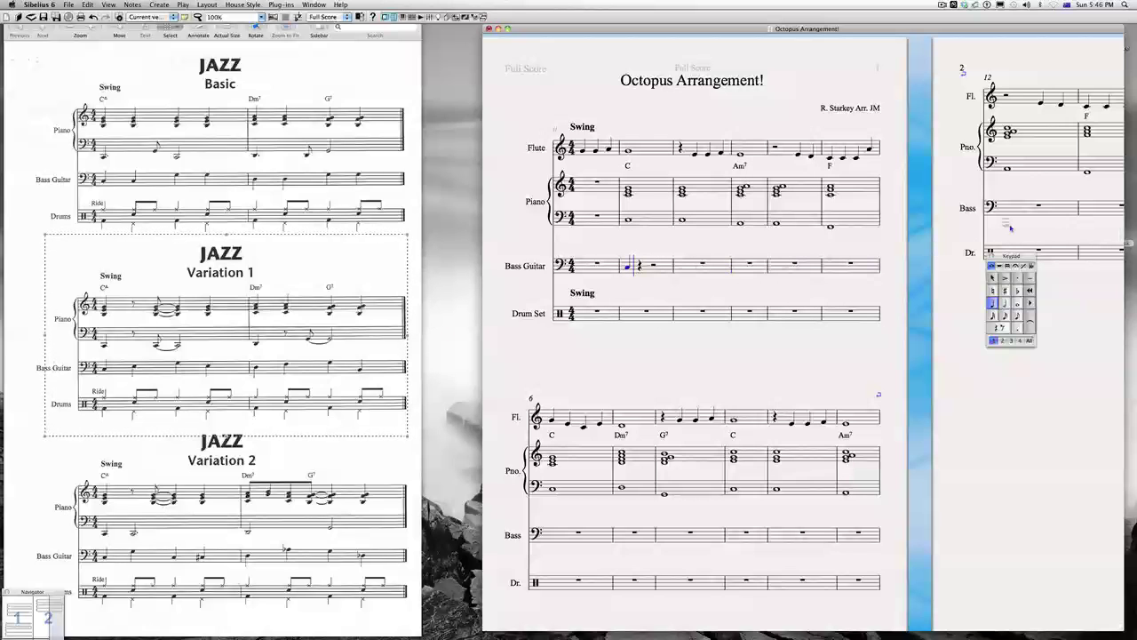
pyautogui.press('f')
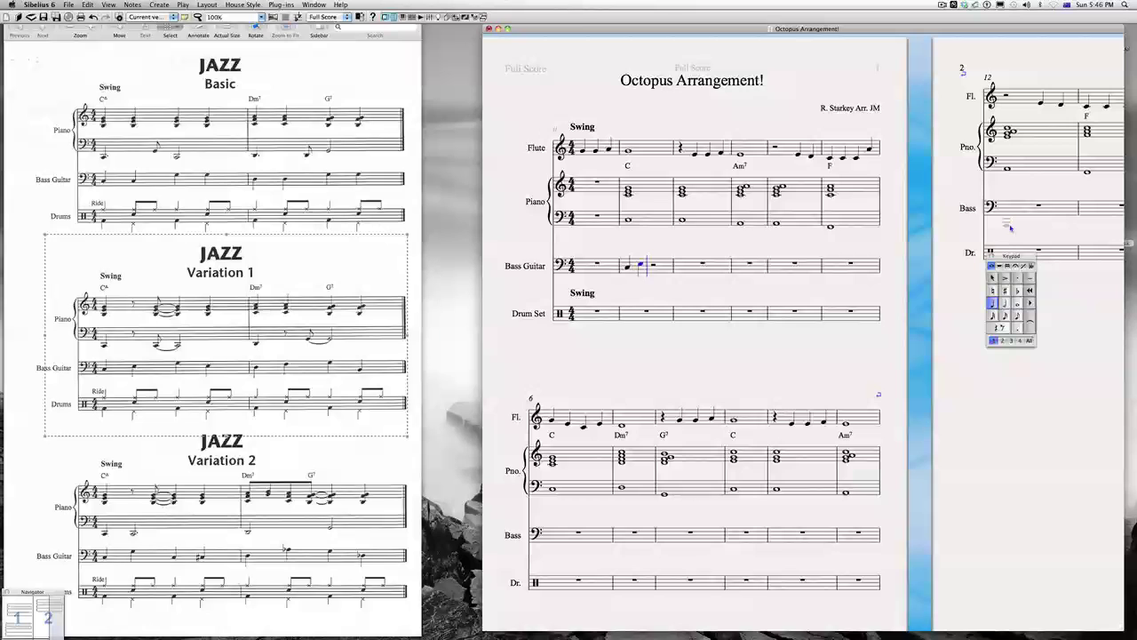
pyautogui.press('e')
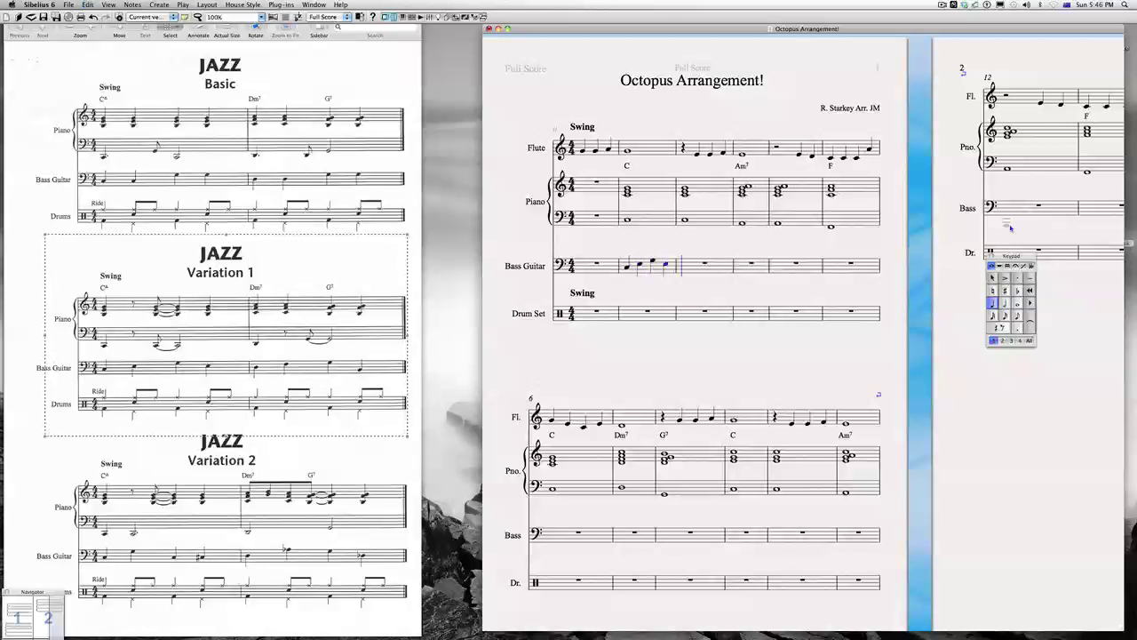
pyautogui.press('Escape')
# Step: Repeat the bass guitar's bar 1 pattern into bars 2 and 3, lowering bar 3 to start on A for Am7
pyautogui.click(627, 266)
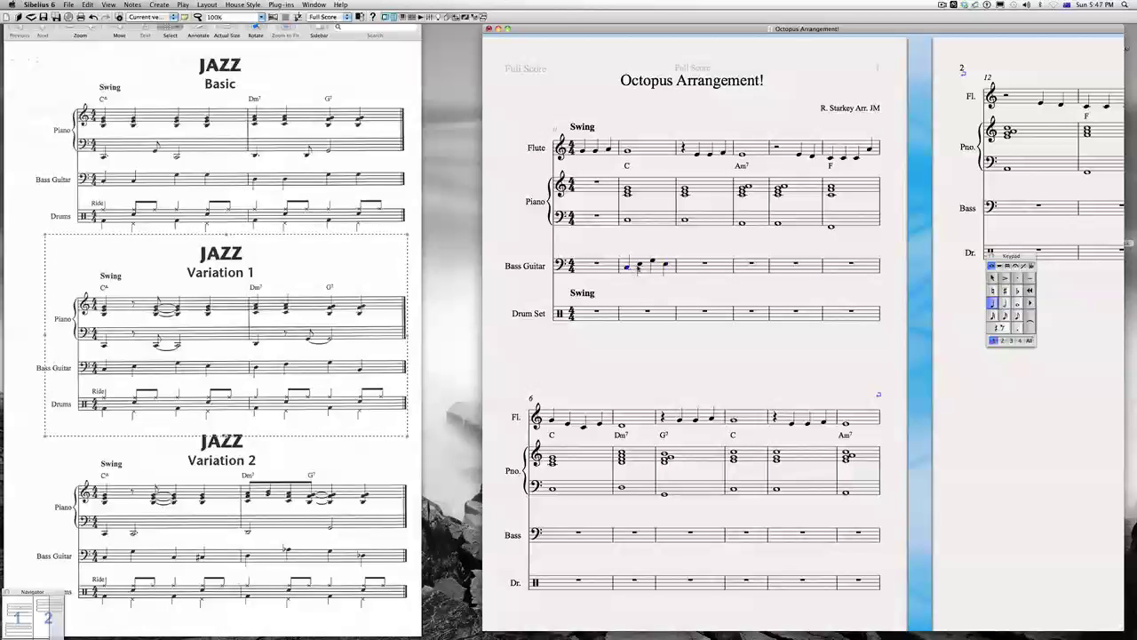
pyautogui.click(674, 272)
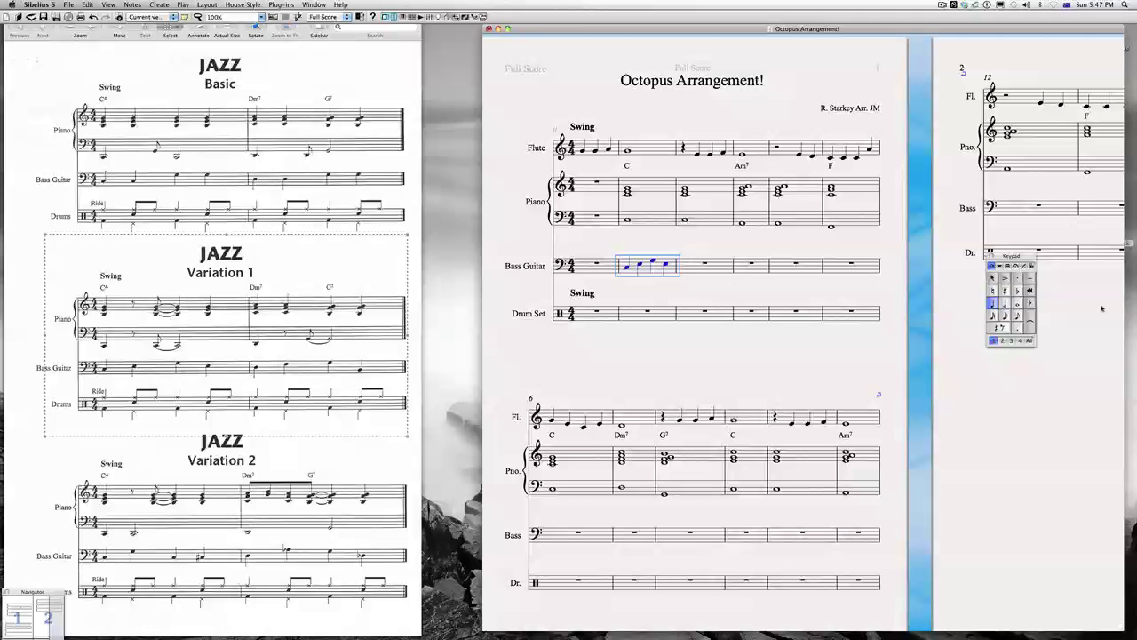
pyautogui.press('r')
pyautogui.press('r')
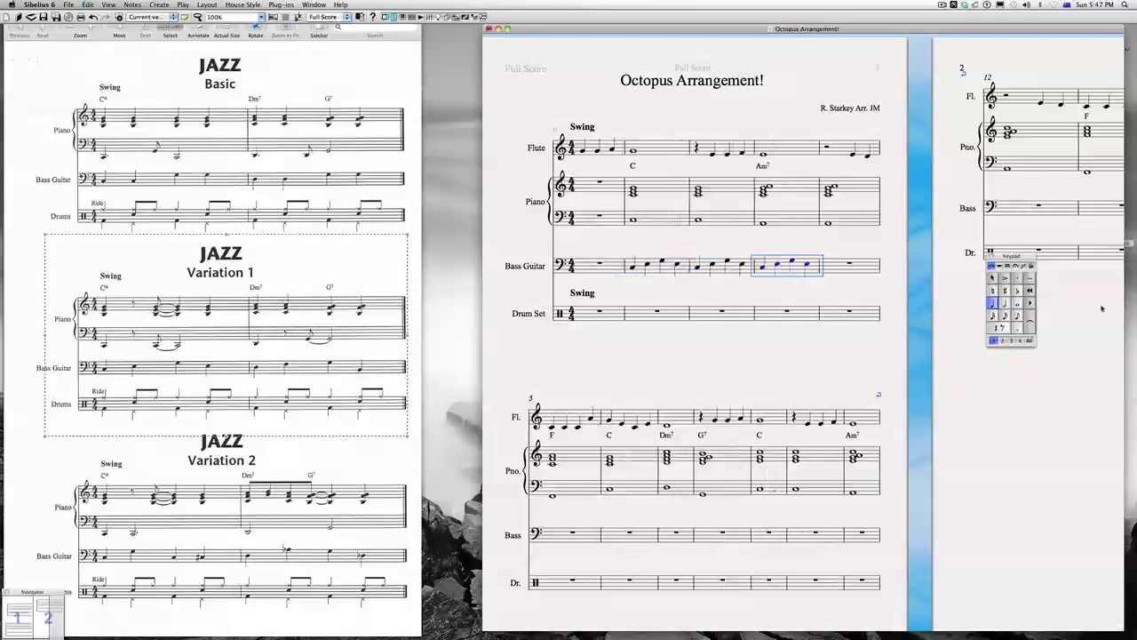
pyautogui.press('Escape')
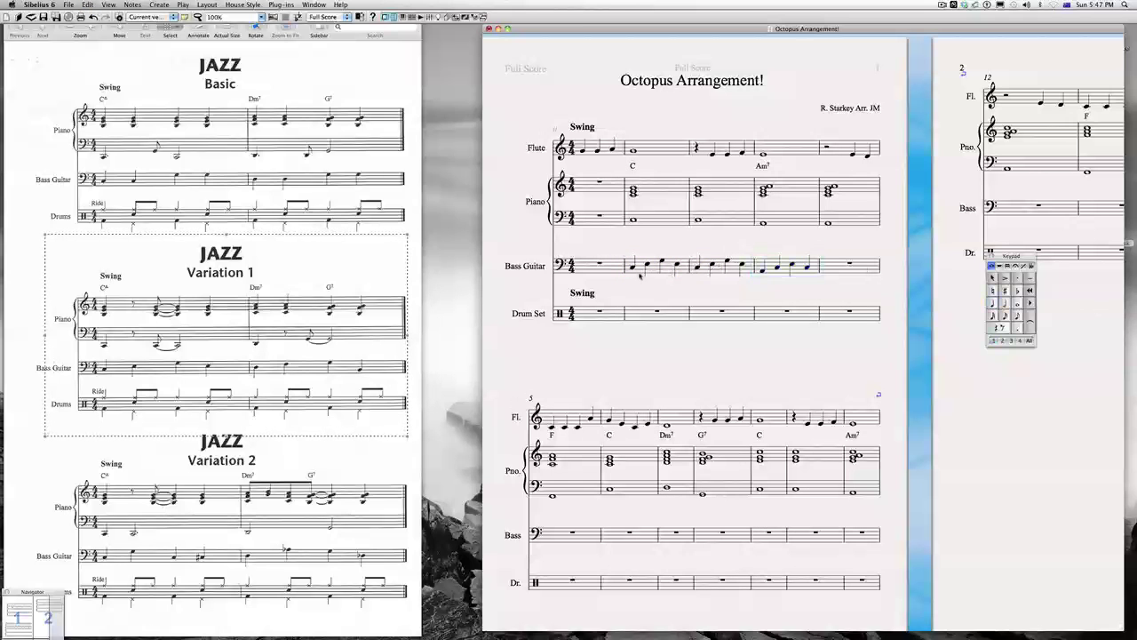
# Step: Play back the opening bars to check the new bass guitar line
pyautogui.press('super+minus')
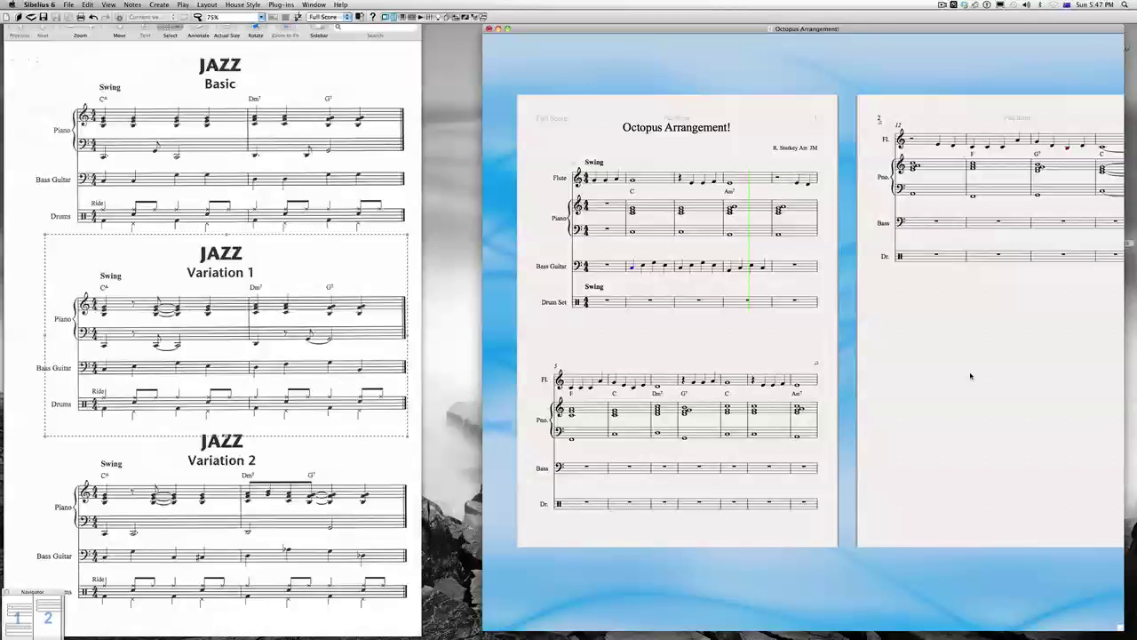
pyautogui.press('Escape')
pyautogui.press('super+equal')
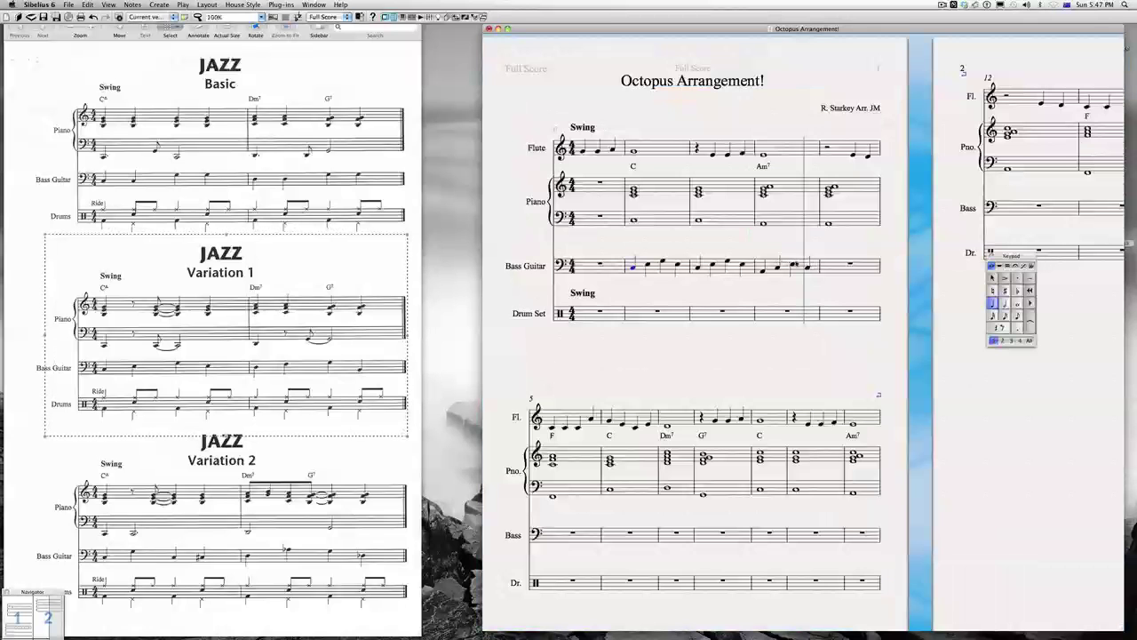
# Step: Repeat the bass guitar pattern into bars 4, 5 and 6, shifting it to start on A, F and C to match the chords
pyautogui.click(795, 264)
pyautogui.press('r')
pyautogui.press('r')
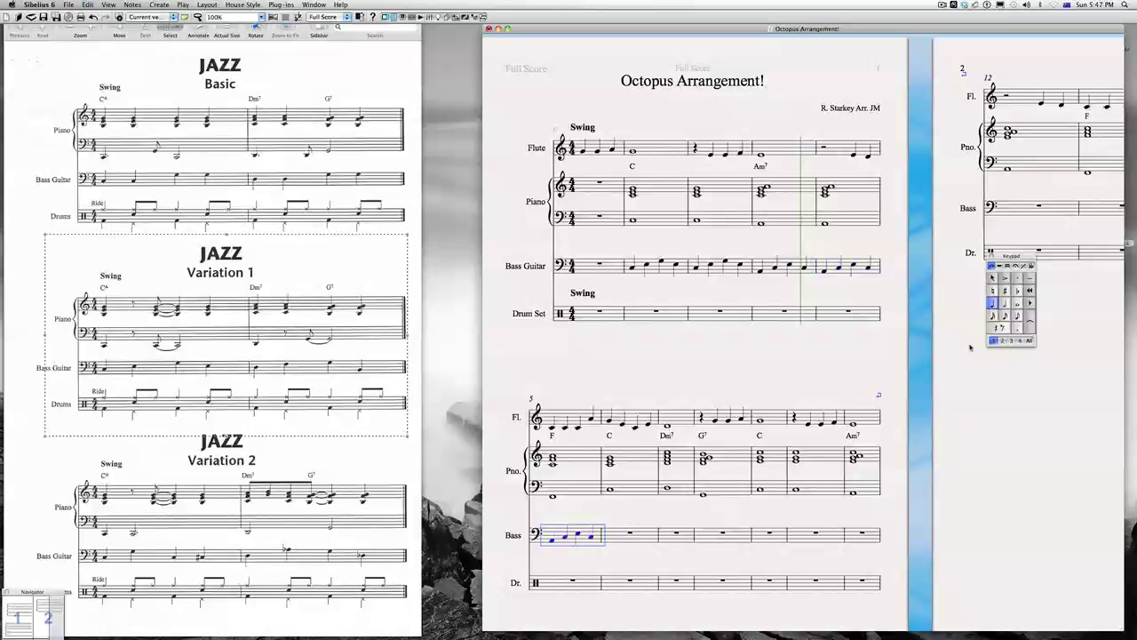
pyautogui.press('r')
pyautogui.press('Up')
pyautogui.press('Up')
pyautogui.press('Up')
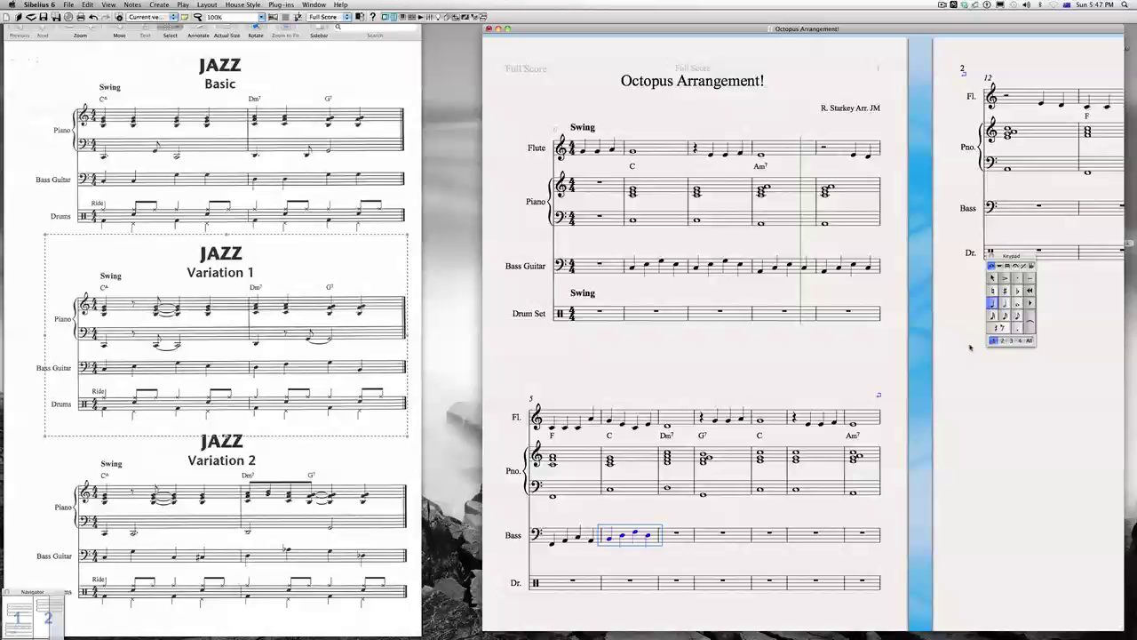
# Step: Continue the bass guitar pattern through bars 7, 8 and 9, starting on D, G and C for Dm7, G7 and C
pyautogui.press('r')
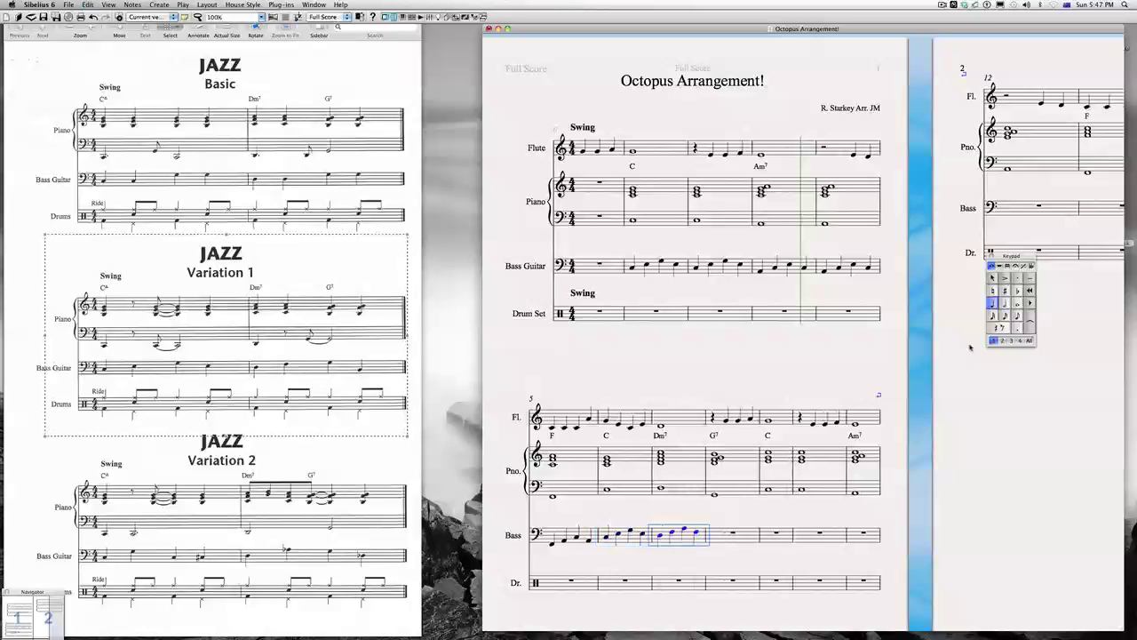
pyautogui.press('r')
pyautogui.press('r')
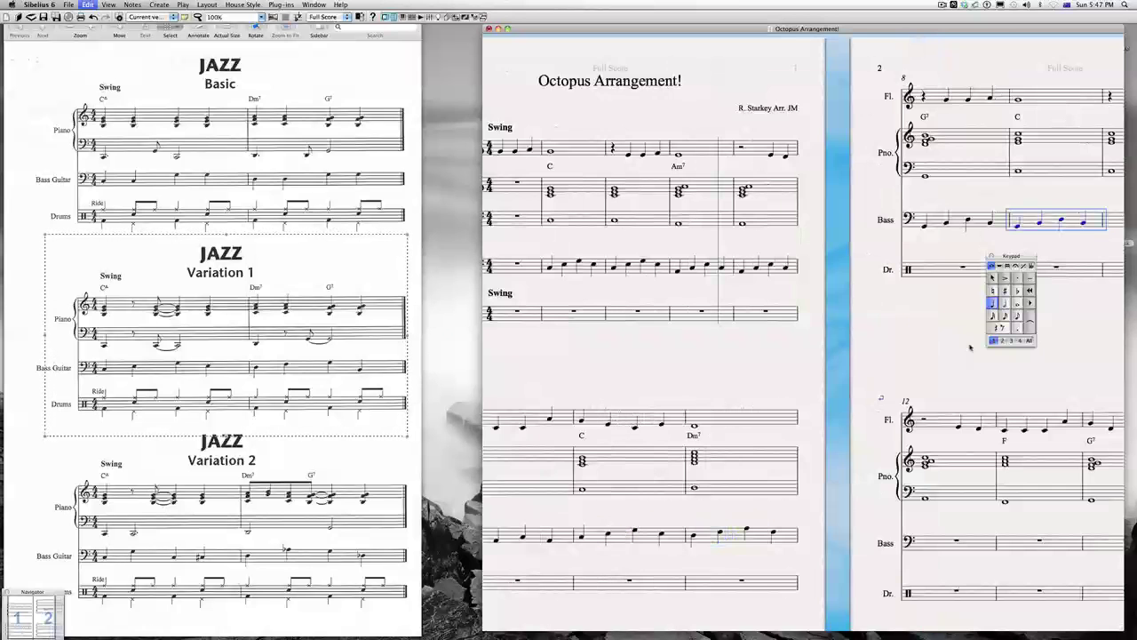
pyautogui.press('Up')
pyautogui.press('Up')
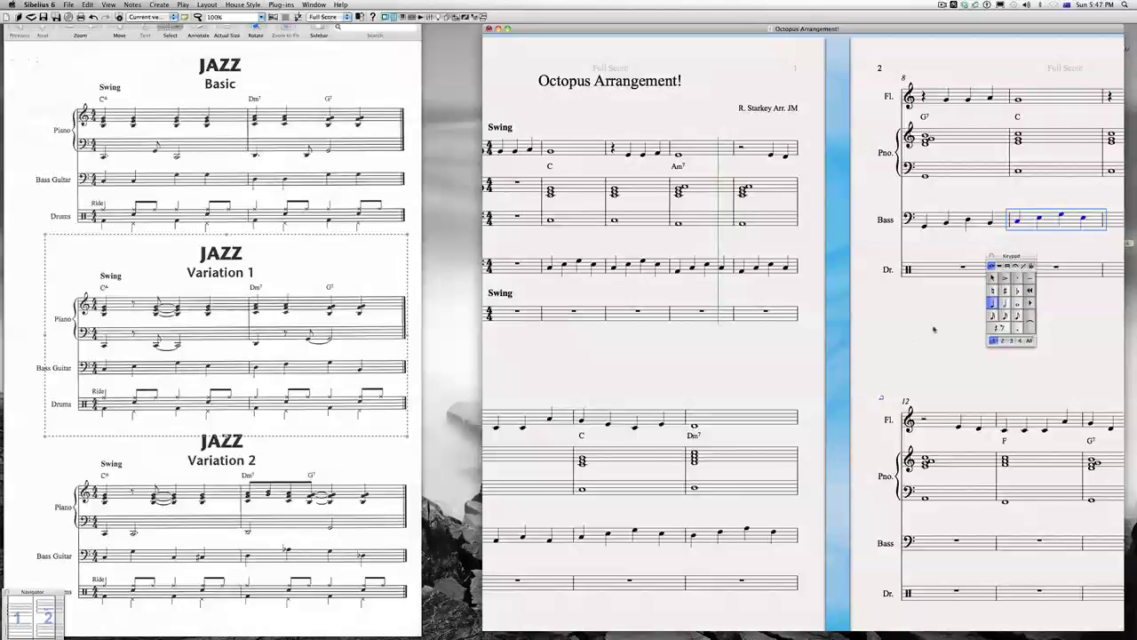
# Step: Extend the bass guitar pattern through bars 10 to 13, starting on C, A, A and F to follow the chords
pyautogui.press('r')
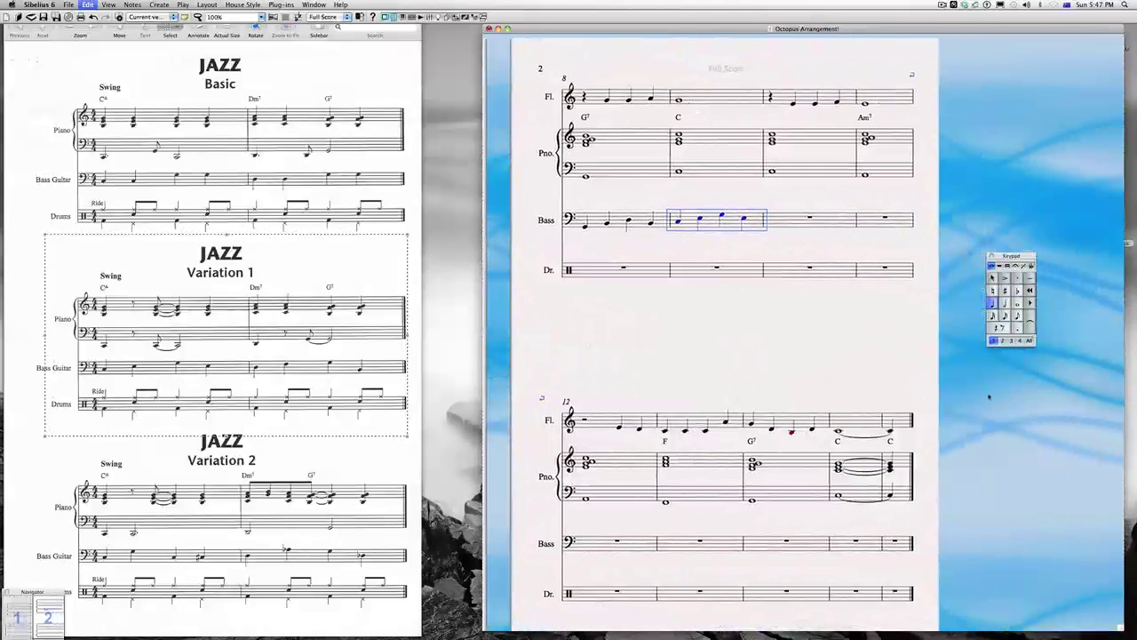
pyautogui.press('r')
pyautogui.press('r')
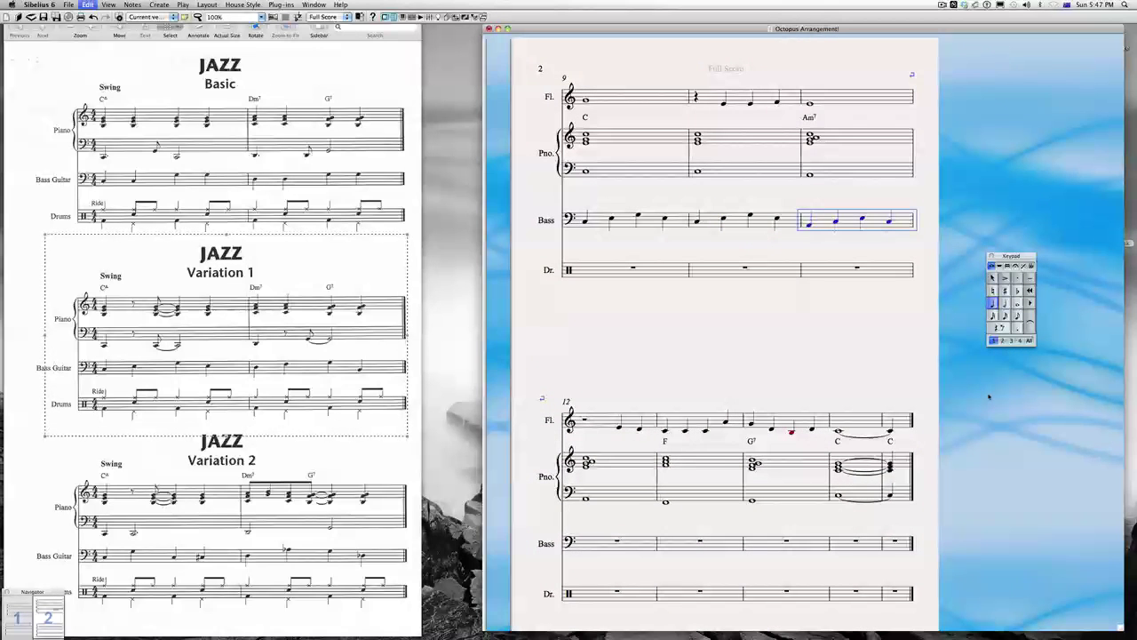
pyautogui.press('r')
pyautogui.press('r')
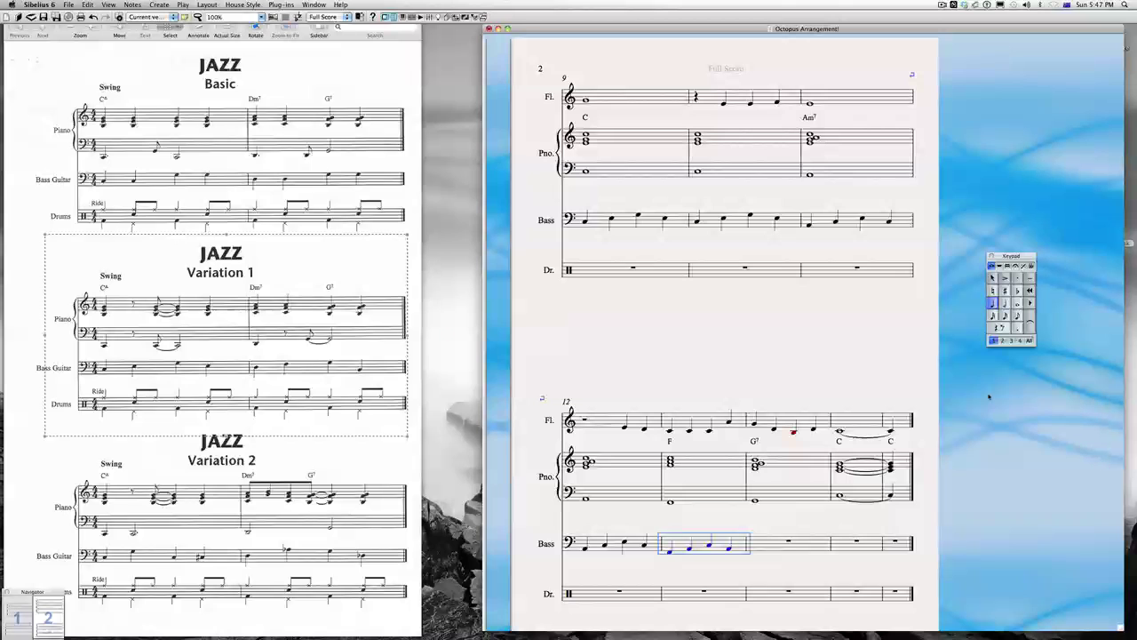
# Step: Continue the bass pattern in bar 14 from G, and copy the piano left hand's closing tied C into bars 15 and 16 an octave lower
pyautogui.press('r')
pyautogui.press('super+y')
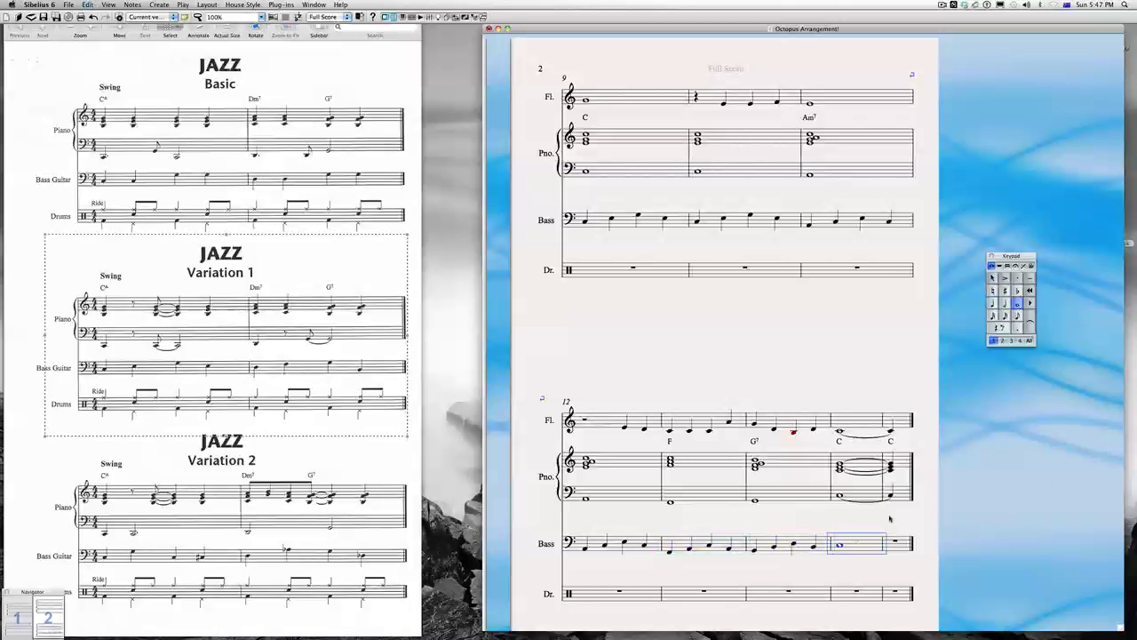
pyautogui.click(871, 494)
pyautogui.keyDown('shift'); pyautogui.click(901, 494); pyautogui.keyUp('shift')
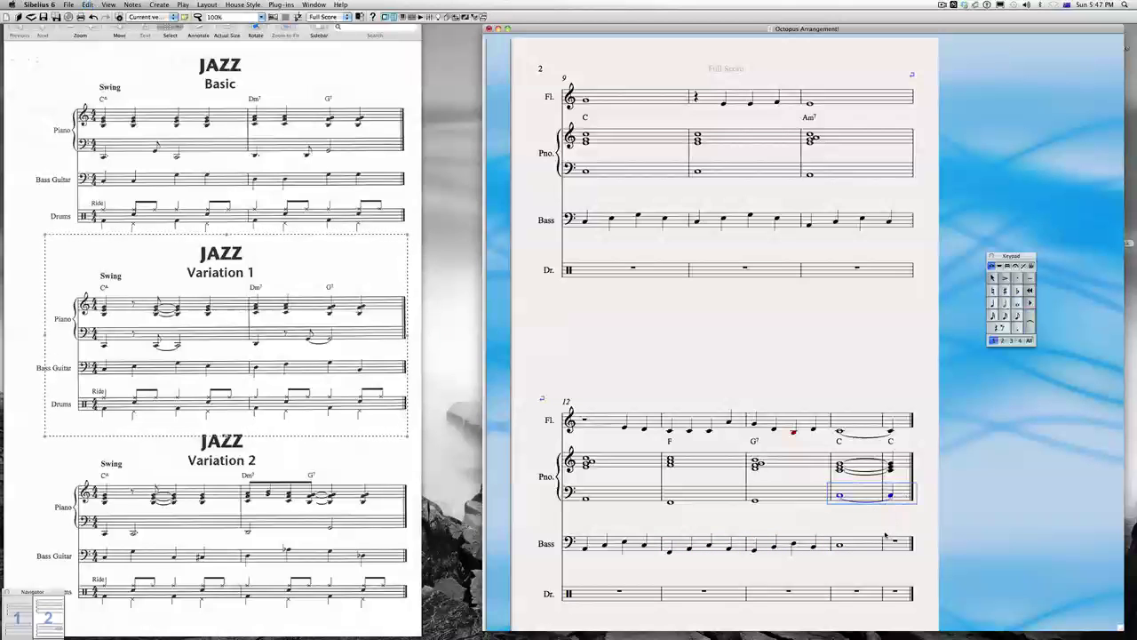
pyautogui.click(858, 542)
pyautogui.press('super+v')
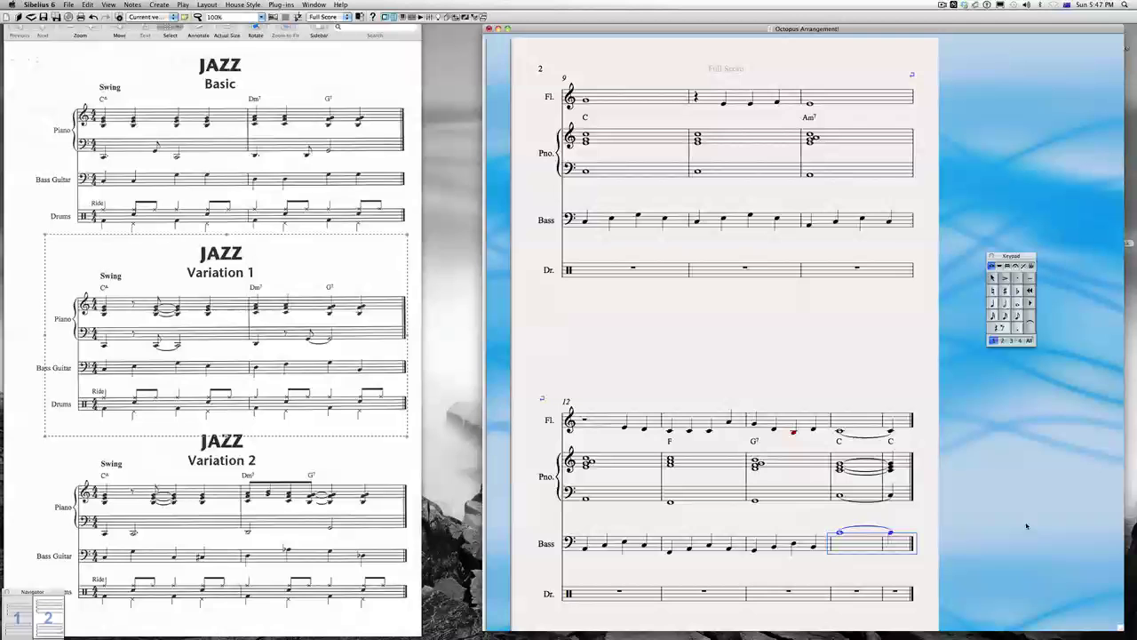
pyautogui.press('super+Down')
pyautogui.press('Escape')
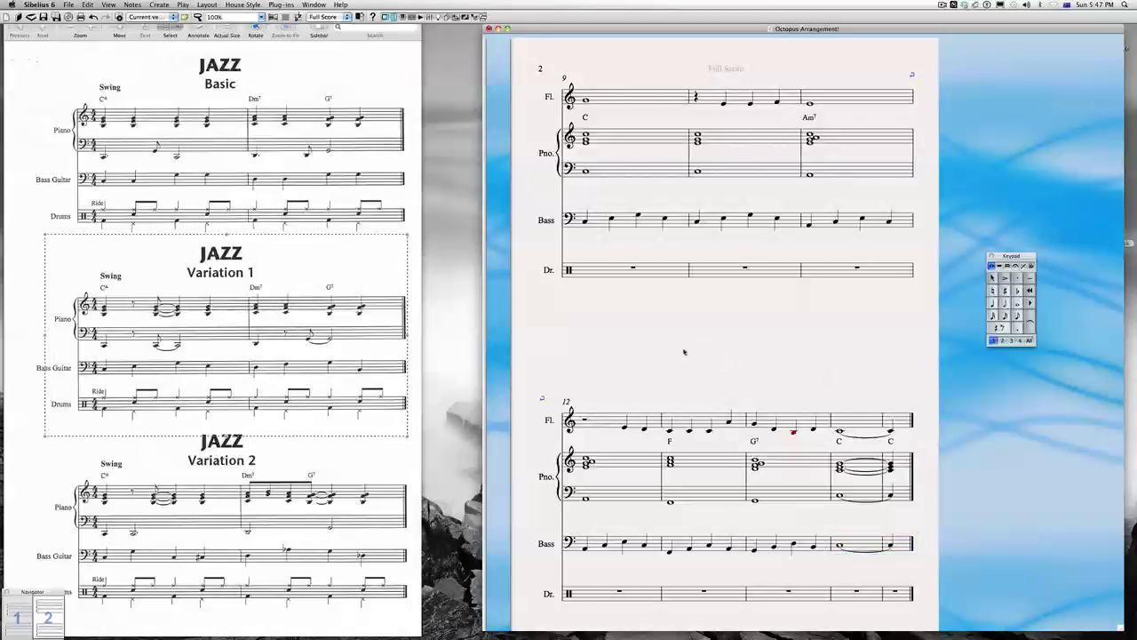
# Step: Switch to the style guide in Preview and mark the Drums staff of Jazz Variation 1 as the reference
pyautogui.moveTo(650, 350); pyautogui.dragTo(1050, 326)
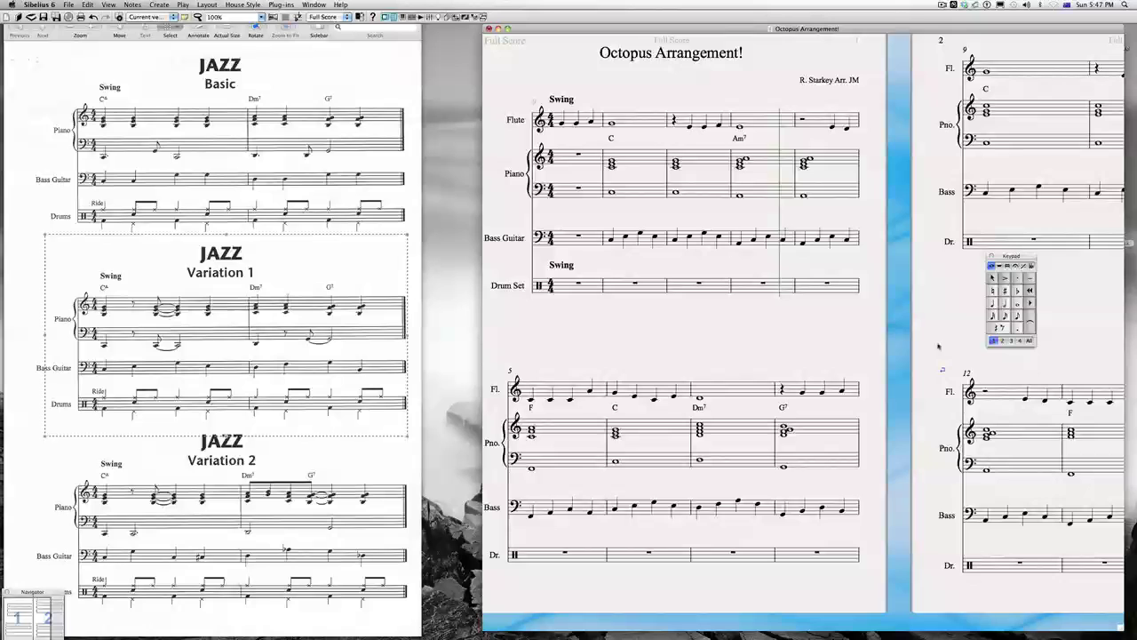
pyautogui.moveTo(889, 339); pyautogui.dragTo(866, 349)
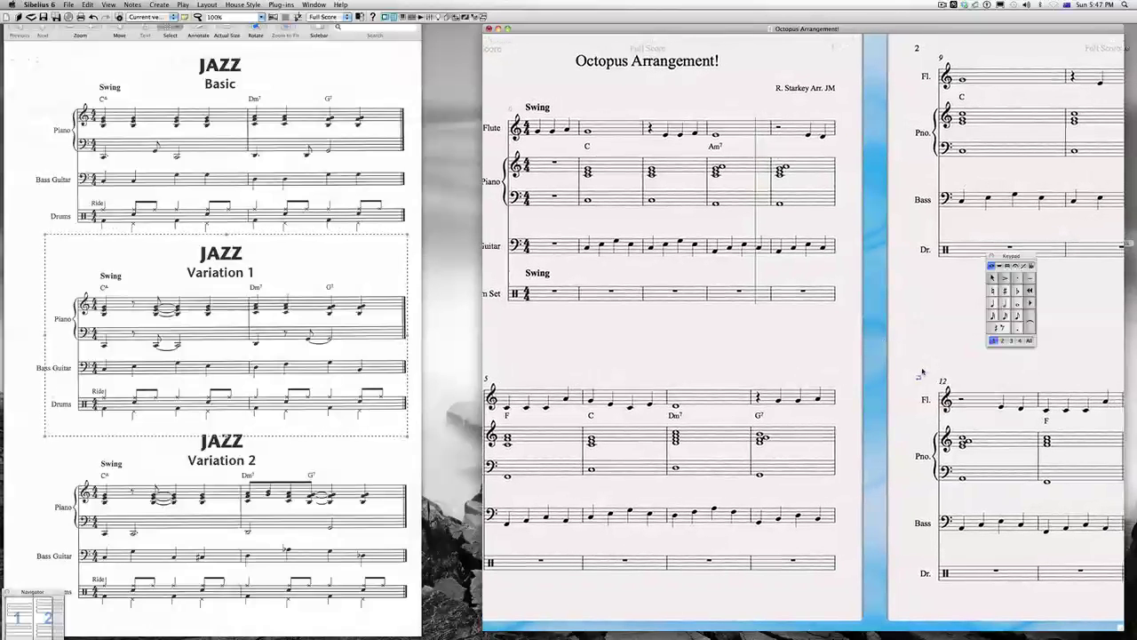
pyautogui.click(79, 384)
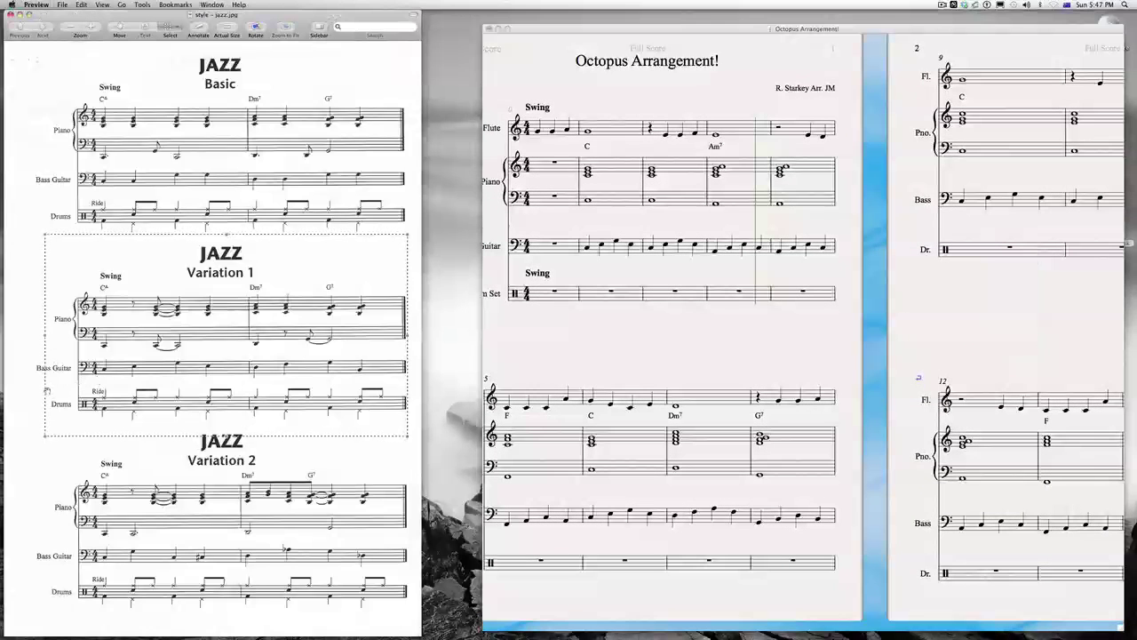
pyautogui.click(33, 402)
pyautogui.moveTo(359, 418); pyautogui.dragTo(406, 415)
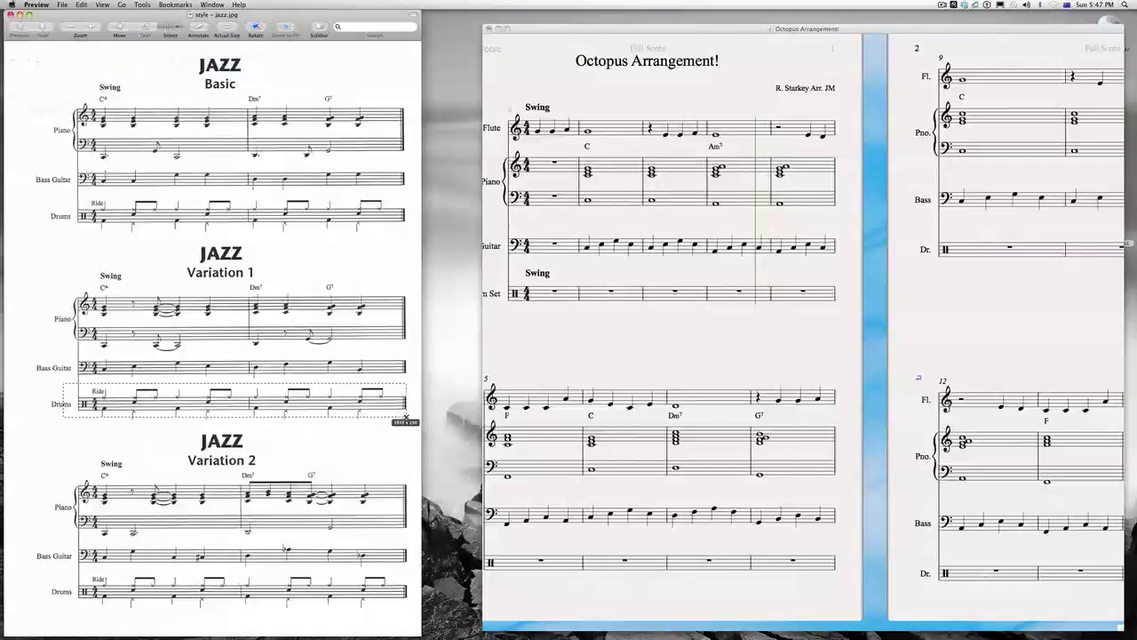
# Step: Back in Sibelius, enter a quarter note and two eighth notes on the top line of the Drum Set staff at the start of bar 1
pyautogui.click(533, 349)
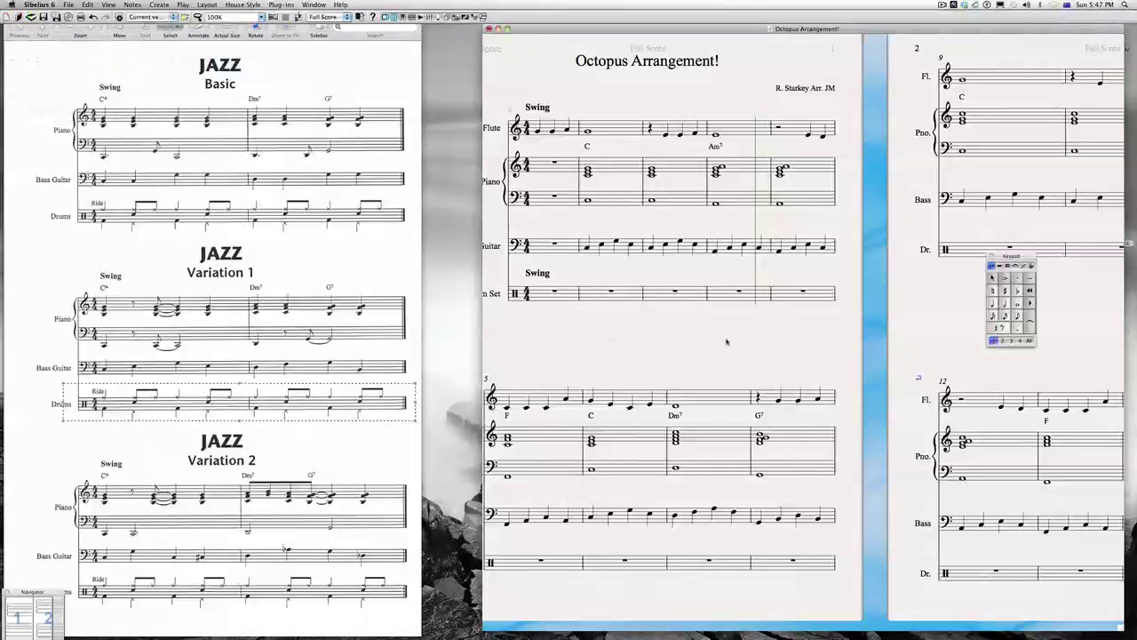
pyautogui.press('4')
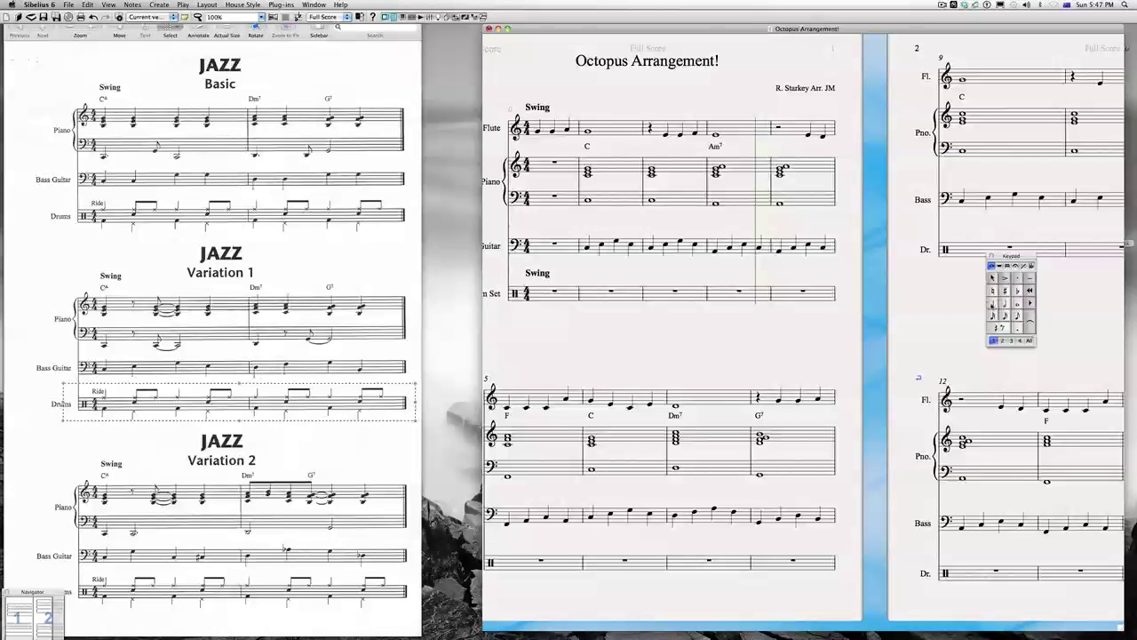
pyautogui.click(587, 287)
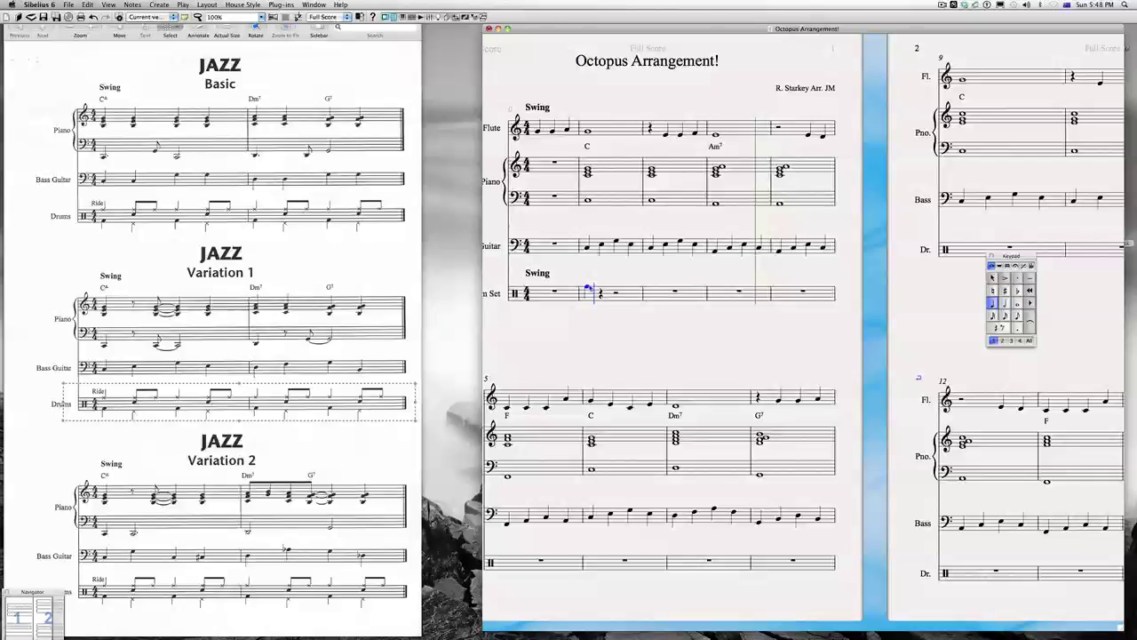
pyautogui.press('r')
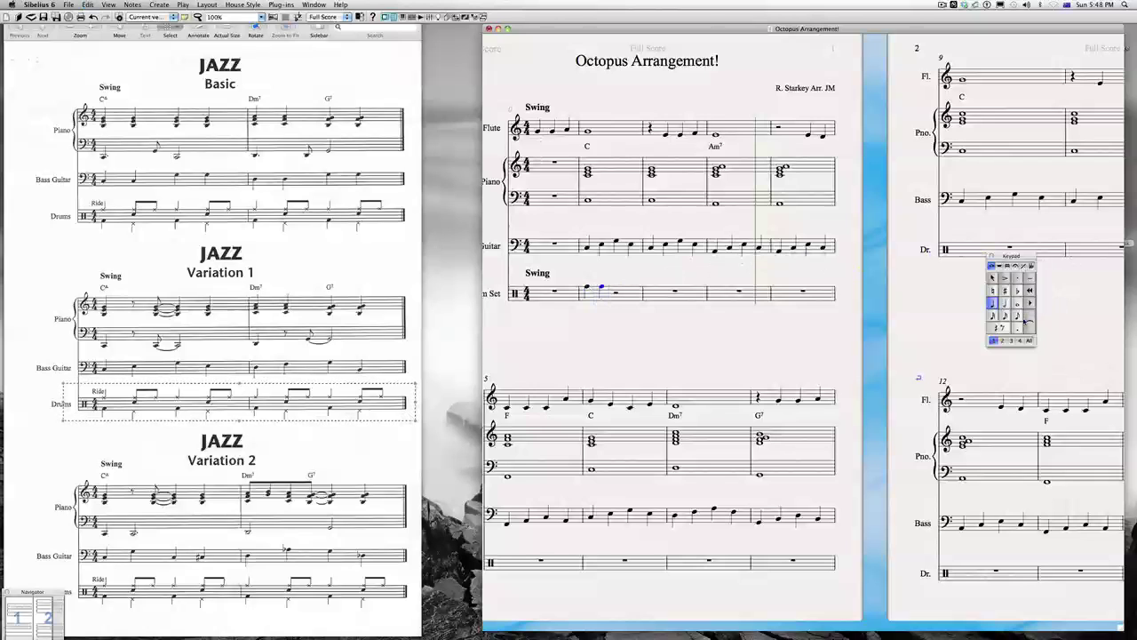
pyautogui.click(1020, 318)
pyautogui.press('r')
pyautogui.press('Escape')
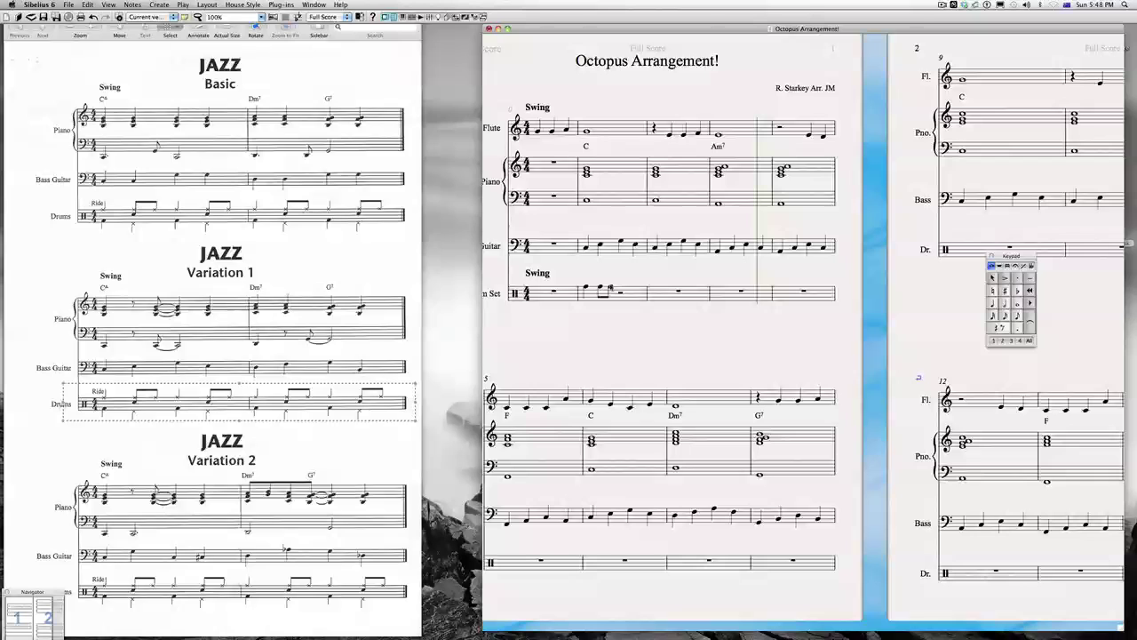
# Step: Change the three new drum notes in bar 1 to the cross notehead, type 1
pyautogui.click(611, 287)
pyautogui.keyDown('shift'); pyautogui.click(586, 286); pyautogui.keyUp('shift')
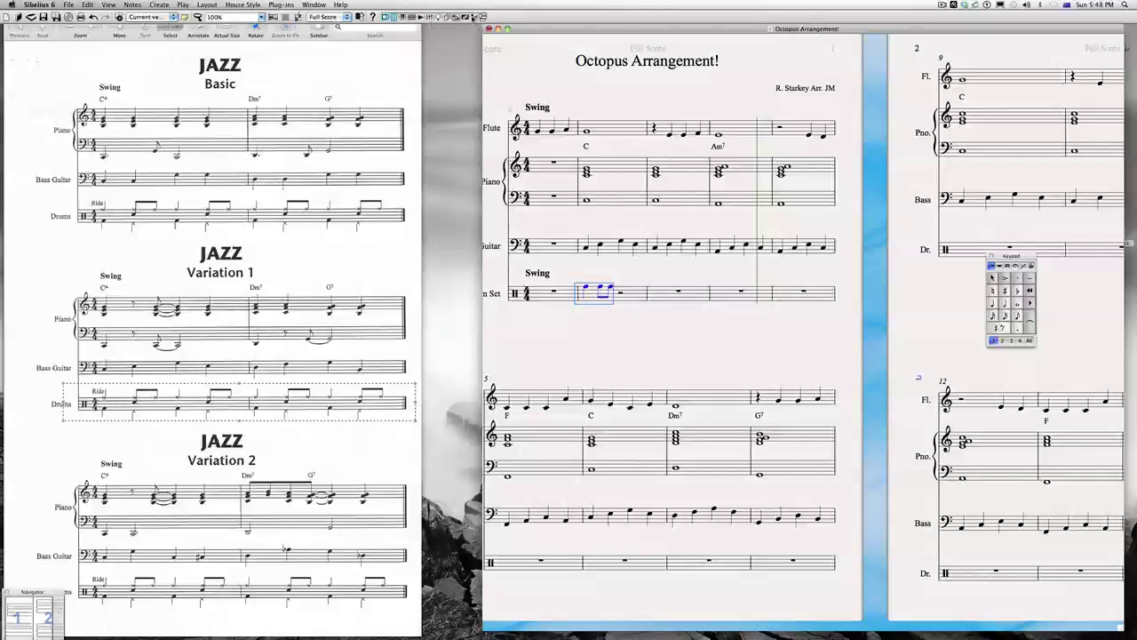
pyautogui.click(477, 16)
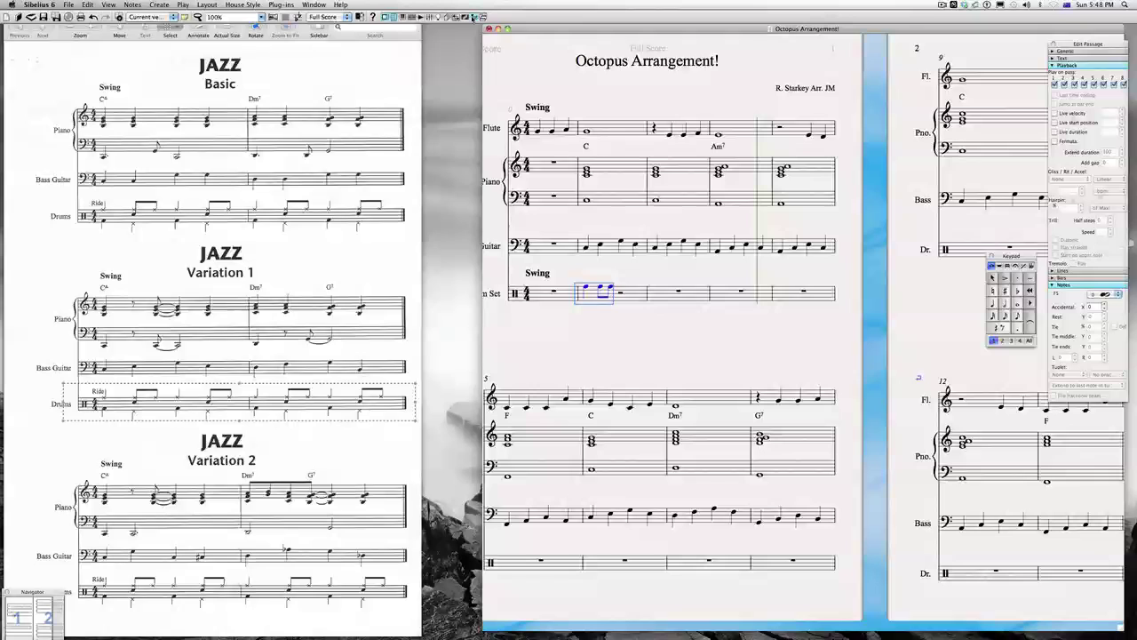
pyautogui.click(1053, 65)
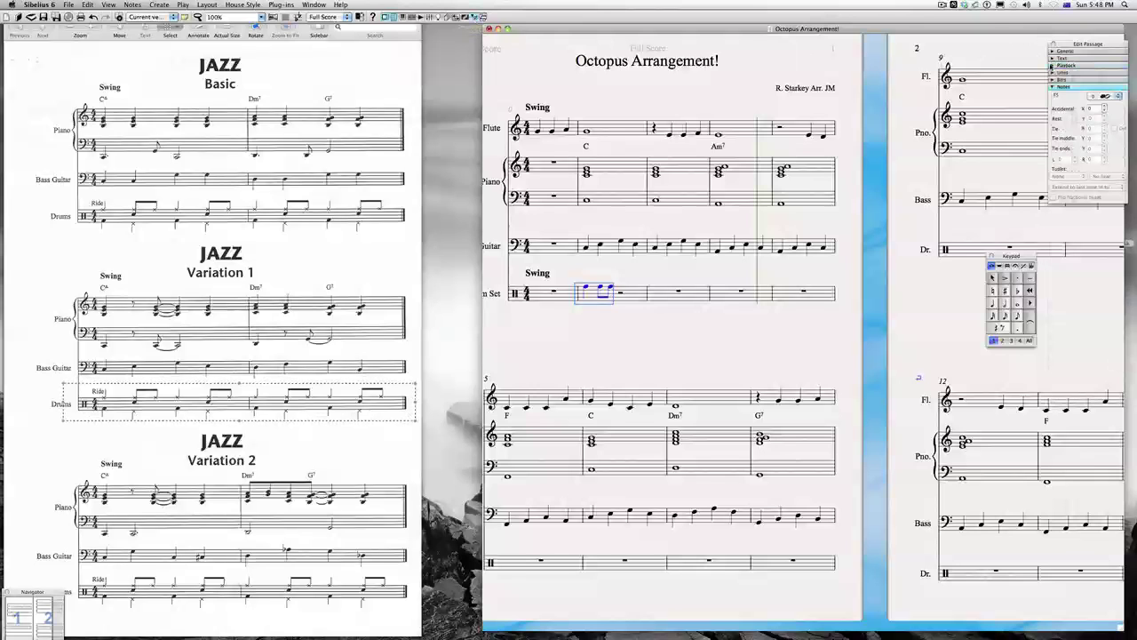
pyautogui.click(1053, 87)
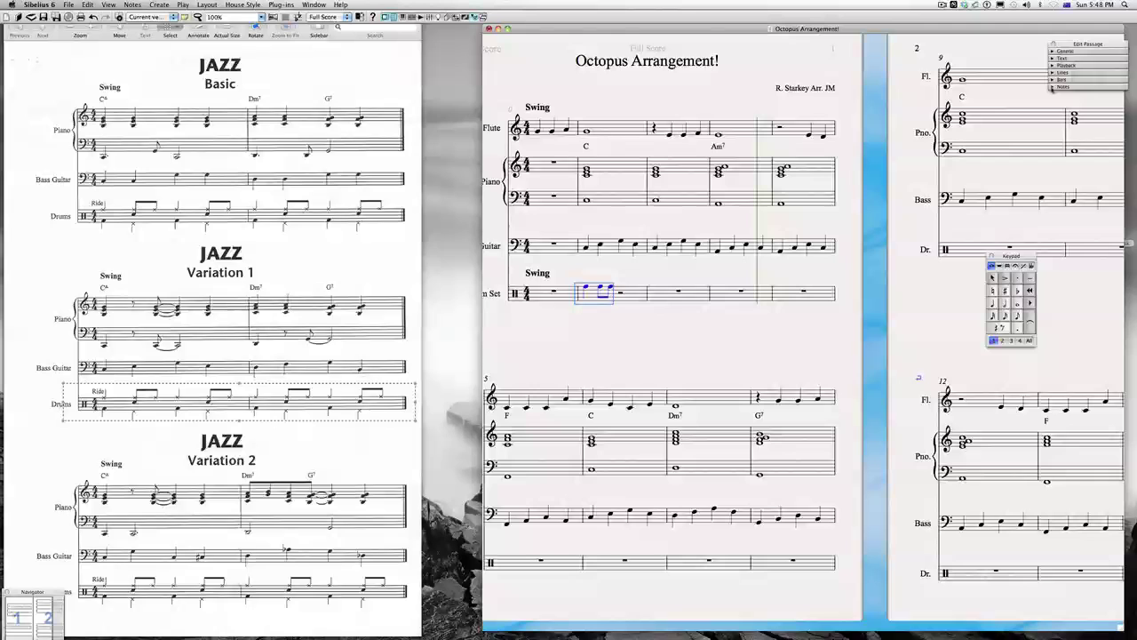
pyautogui.click(1053, 87)
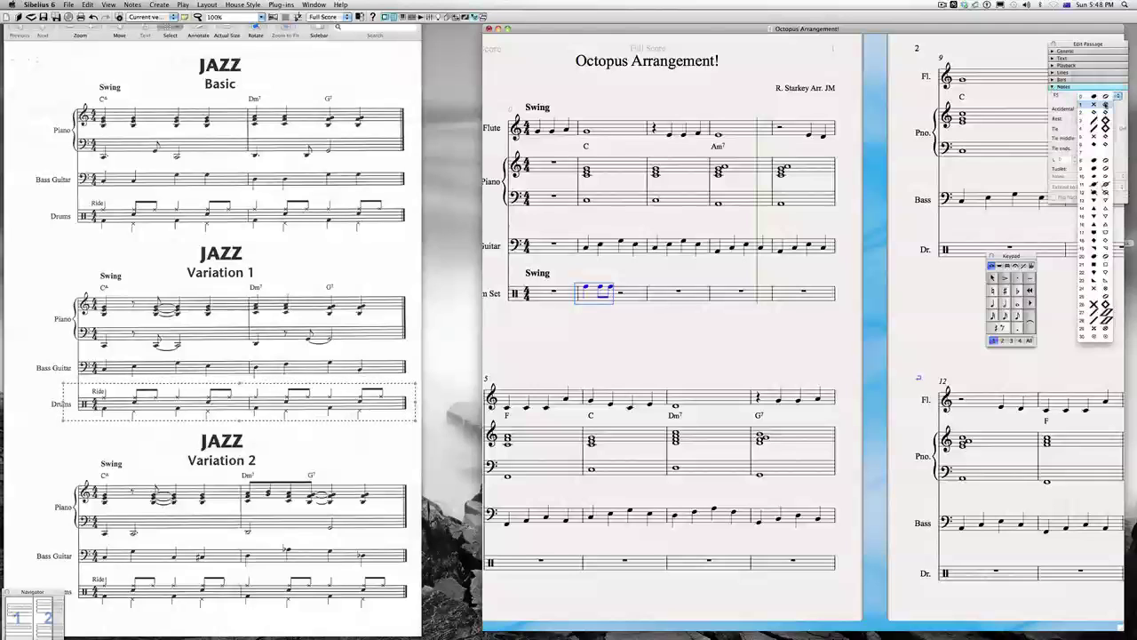
pyautogui.click(1105, 104)
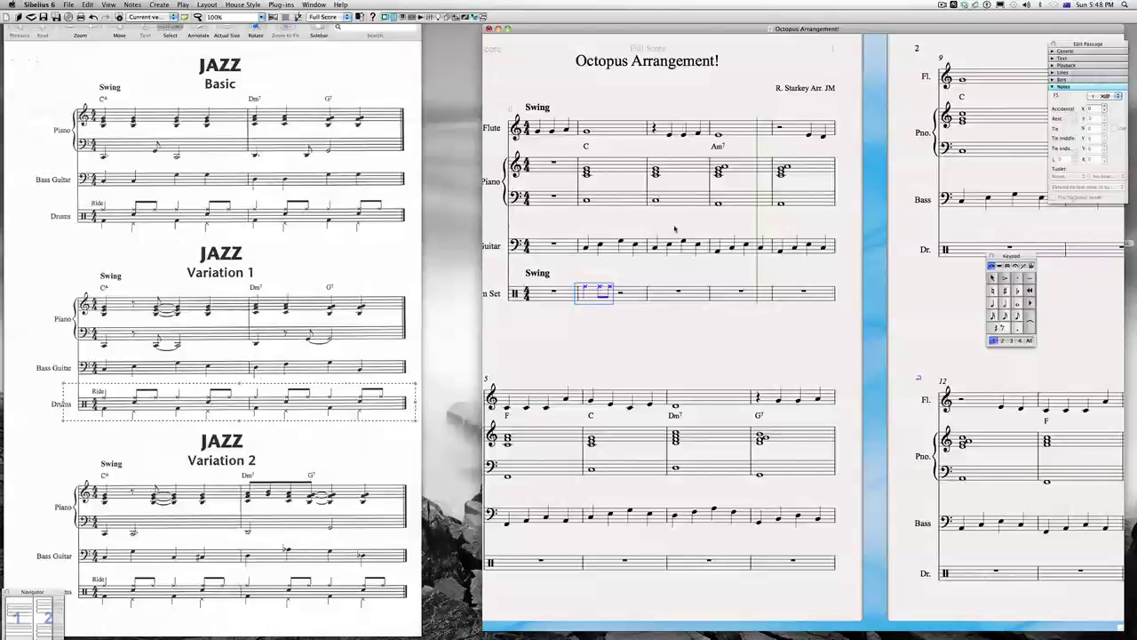
# Step: Following the style guide, add a snare note a fourth below the ride on beat 2 of drum bar 1 and give it a normal notehead
pyautogui.click(585, 290)
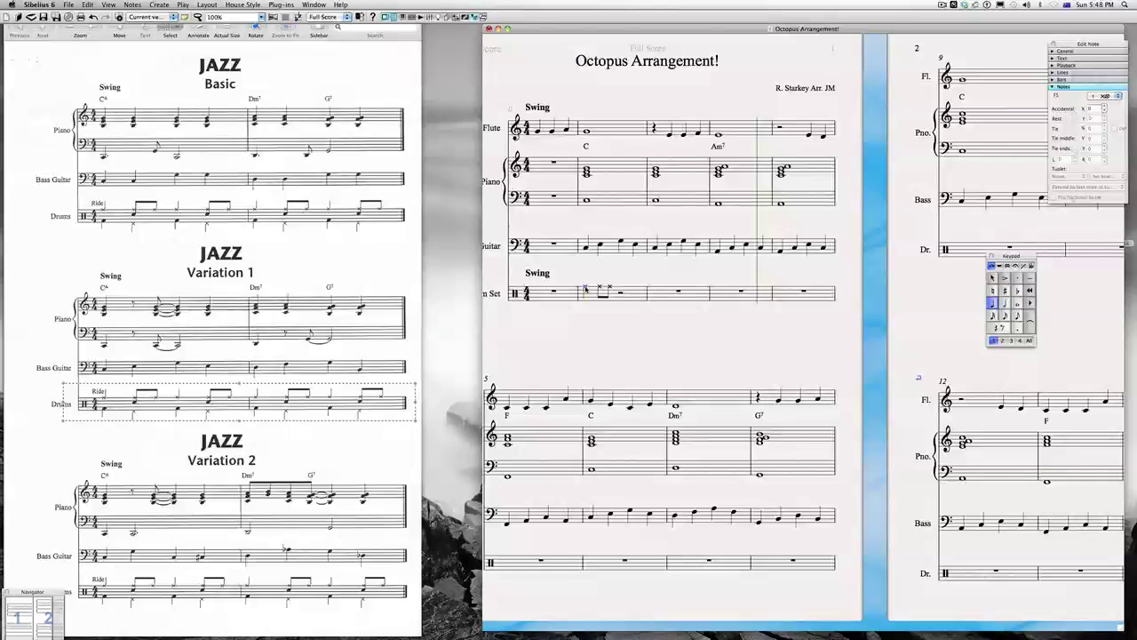
pyautogui.click(128, 392)
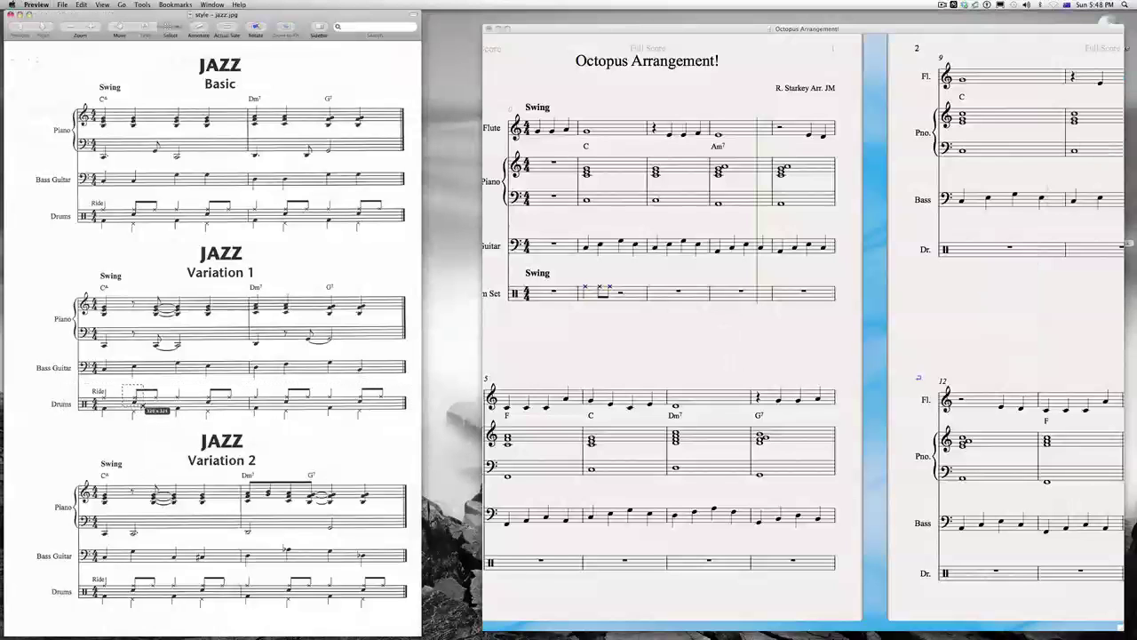
pyautogui.press('super+Tab')
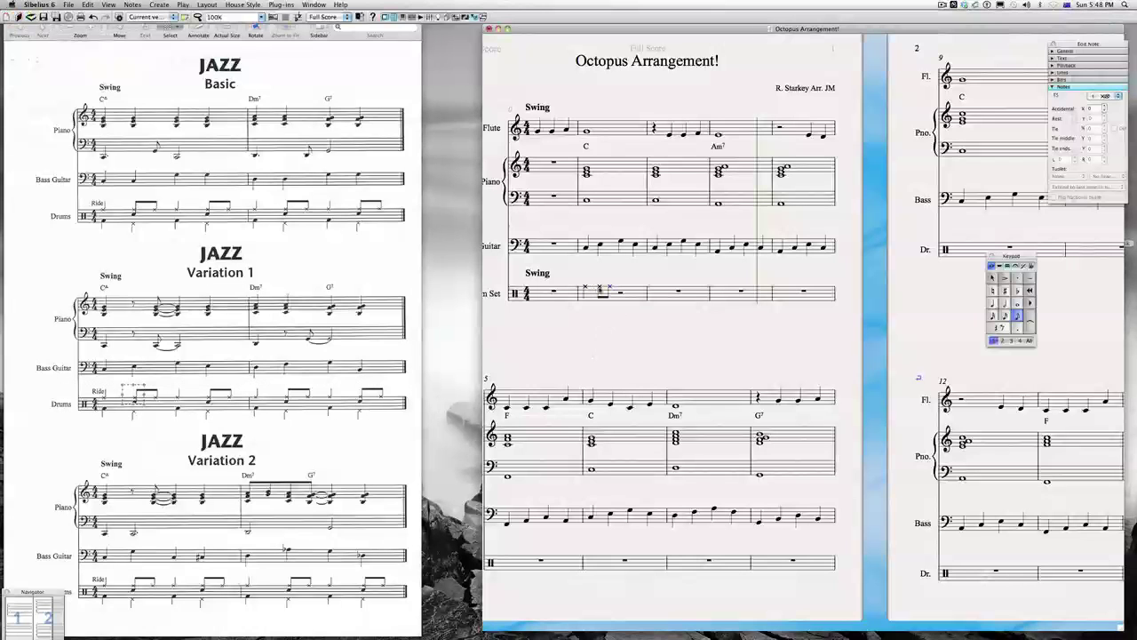
pyautogui.click(600, 287)
pyautogui.hotkey('shift', '4')
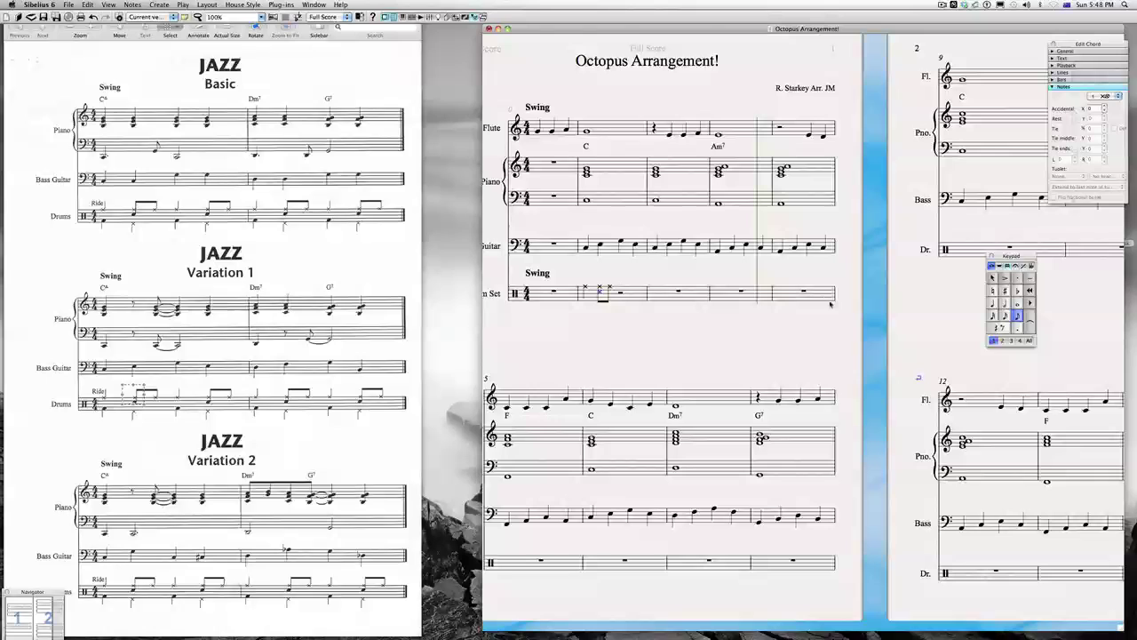
pyautogui.click(1104, 96)
pyautogui.click(1096, 90)
# Step: Repeat the two-beat ride and snare pattern to fill the rest of bar 1 in the Drum Set staff
pyautogui.click(611, 289)
pyautogui.click(596, 288)
pyautogui.keyDown('shift'); pyautogui.click(617, 291); pyautogui.keyUp('shift')
pyautogui.press('r')
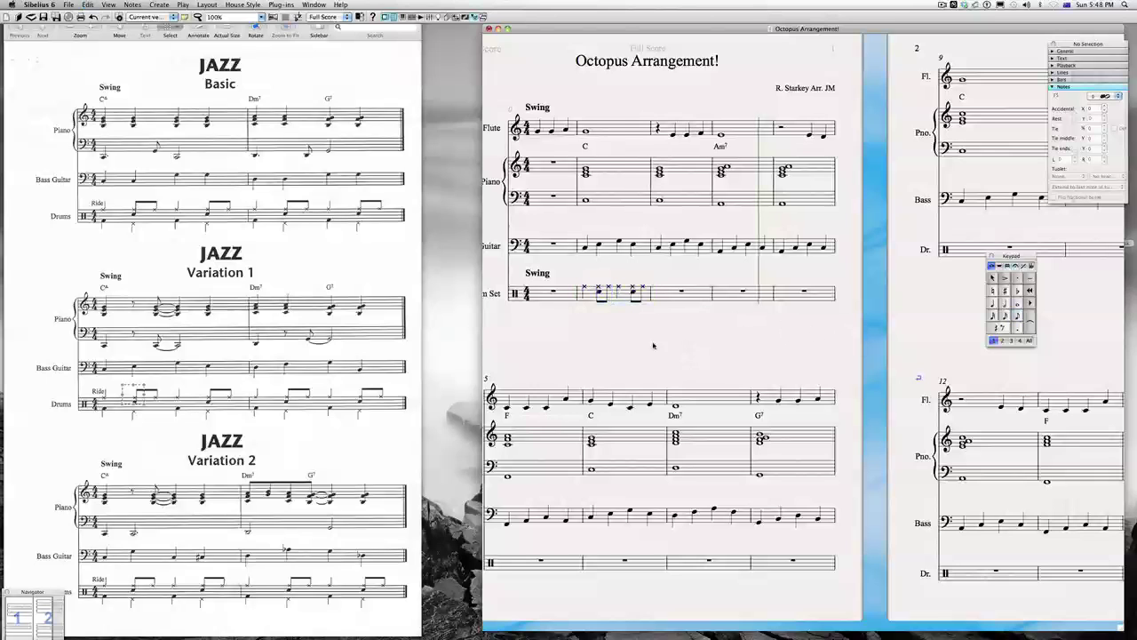
# Step: Play back bar 1 to check the new ride and snare pattern
pyautogui.click(584, 288)
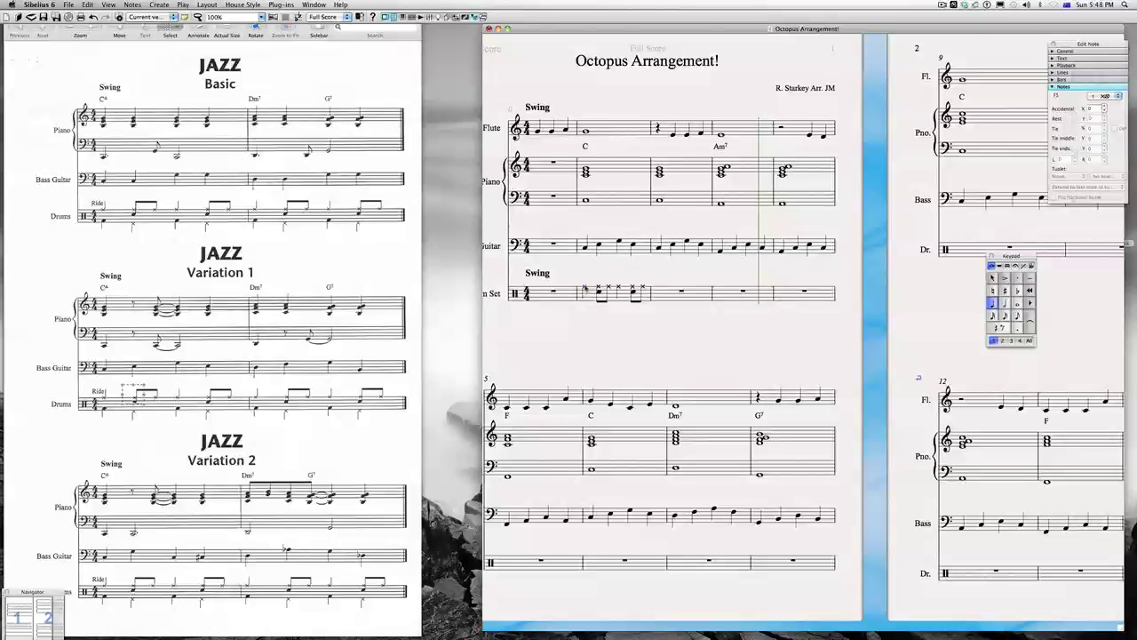
pyautogui.click(592, 300)
pyautogui.press('p')
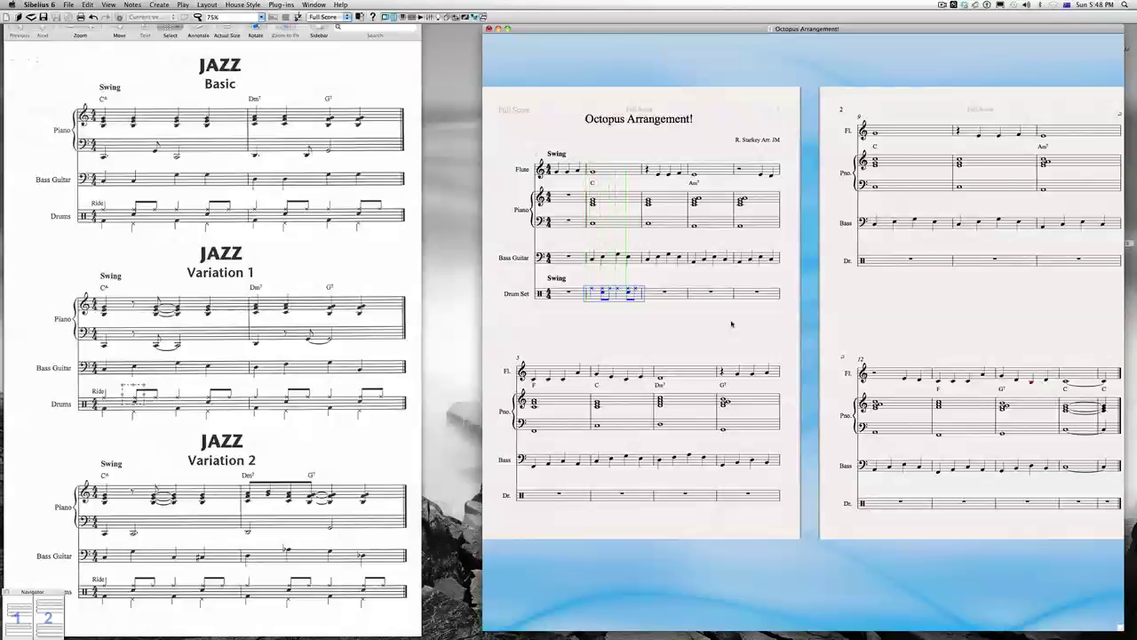
pyautogui.press('space')
pyautogui.click(645, 341)
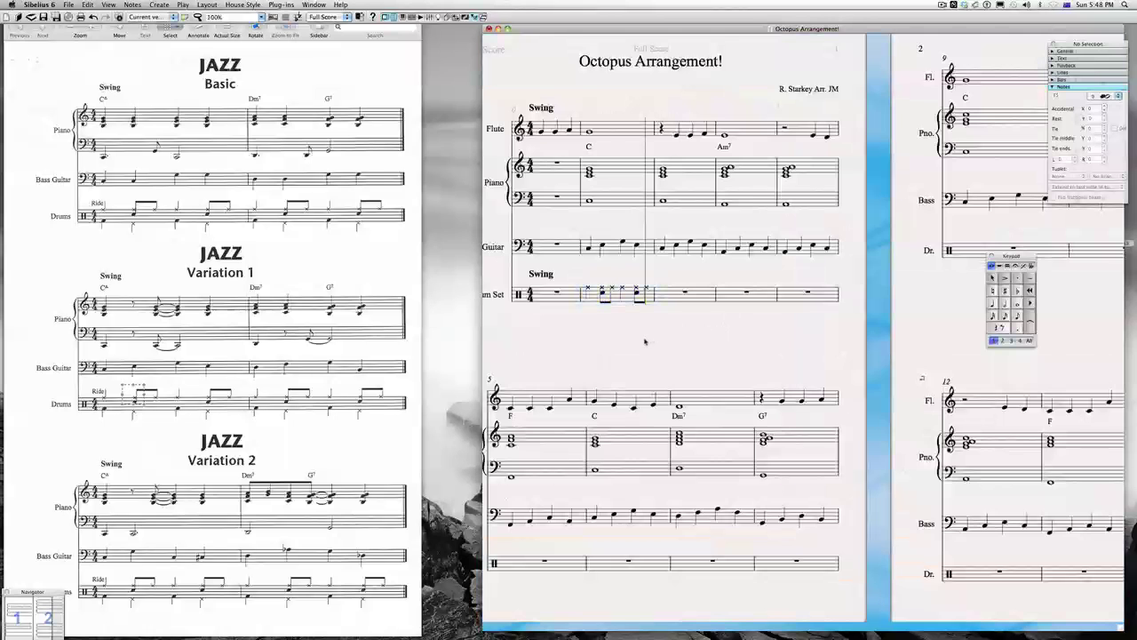
# Step: Fill bar 1 of the Drum Set staff with four bass drum quarter notes in voice 2, in the lowest space
pyautogui.click(1001, 341)
pyautogui.click(990, 305)
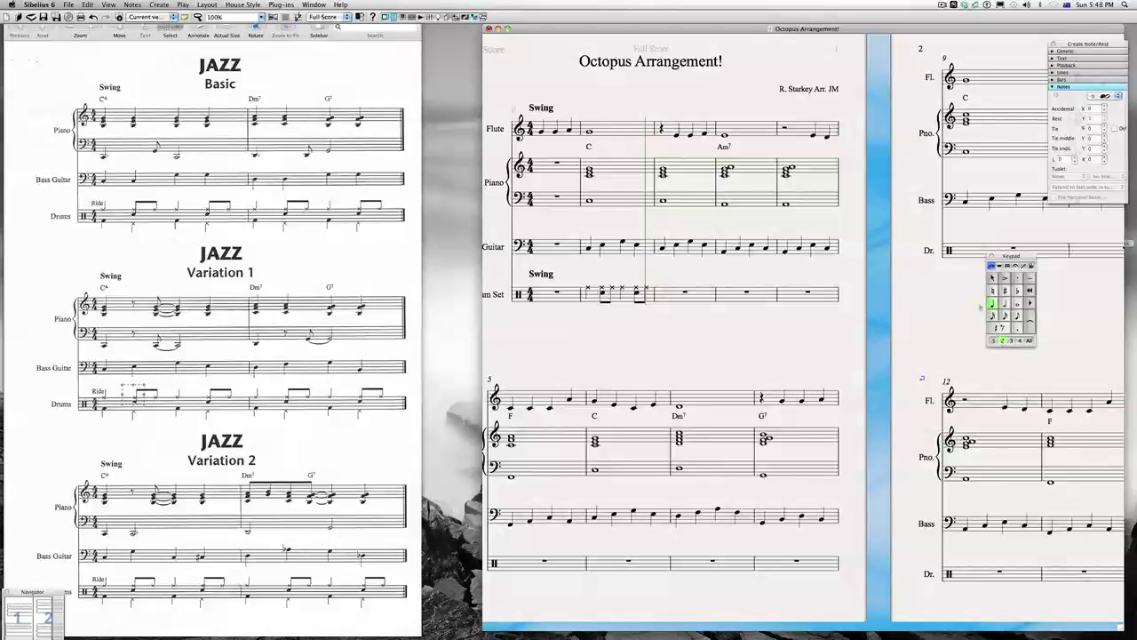
pyautogui.click(588, 301)
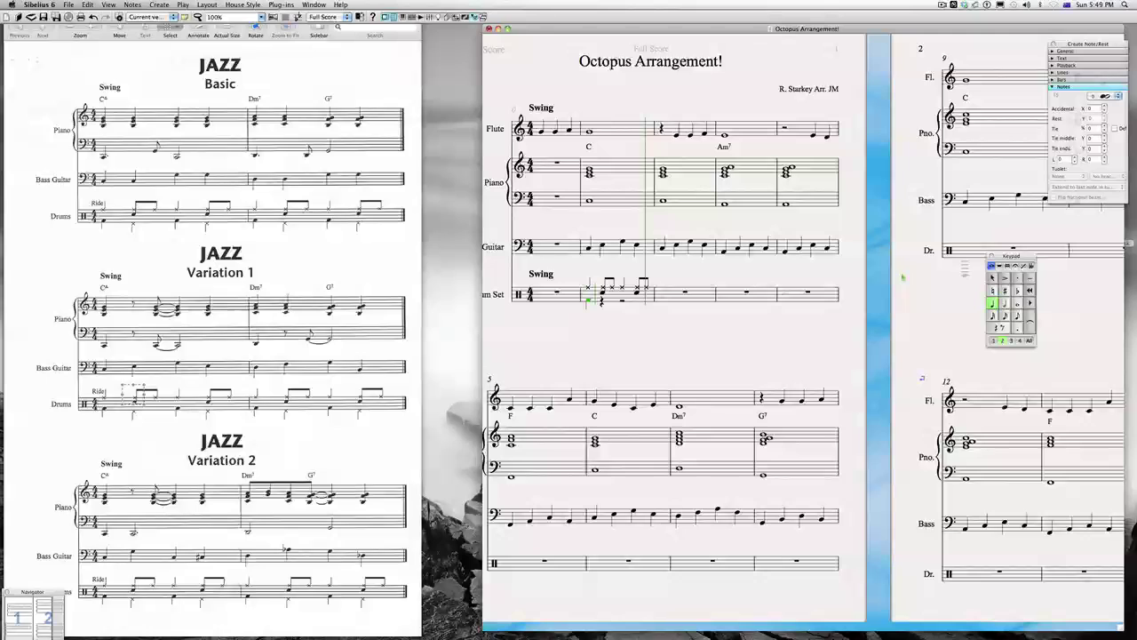
pyautogui.press('r')
pyautogui.press('r')
# Step: Match the style guide's lower drum voice by moving the voice 2 notes on beats 2 and 4 of bar 1 to D with cross noteheads
pyautogui.click(147, 421)
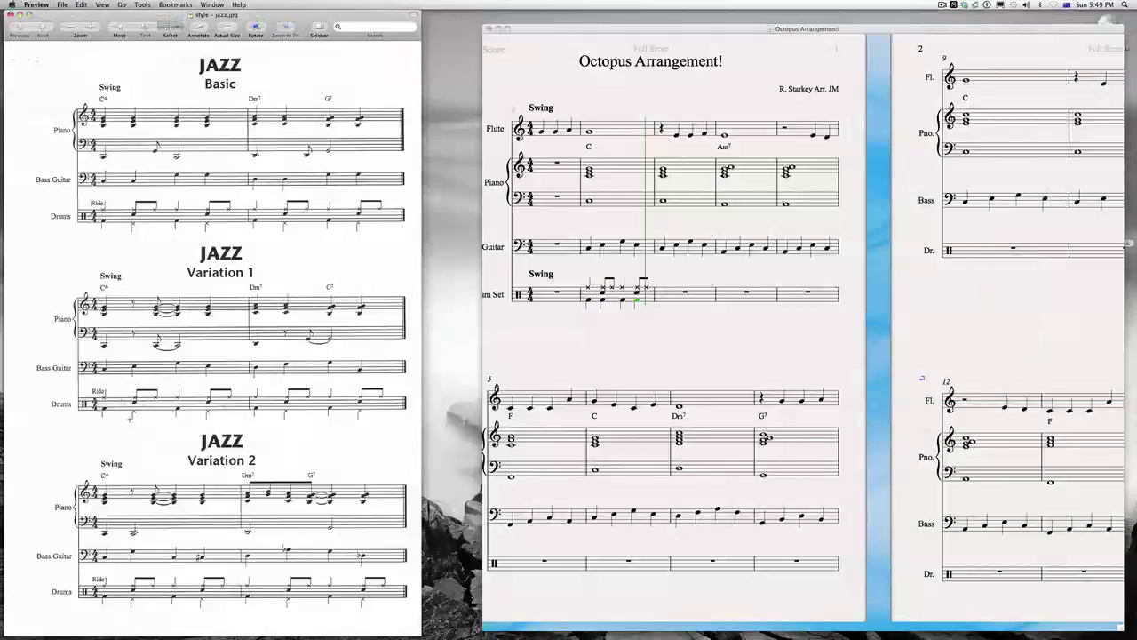
pyautogui.moveTo(180, 414); pyautogui.dragTo(219, 417)
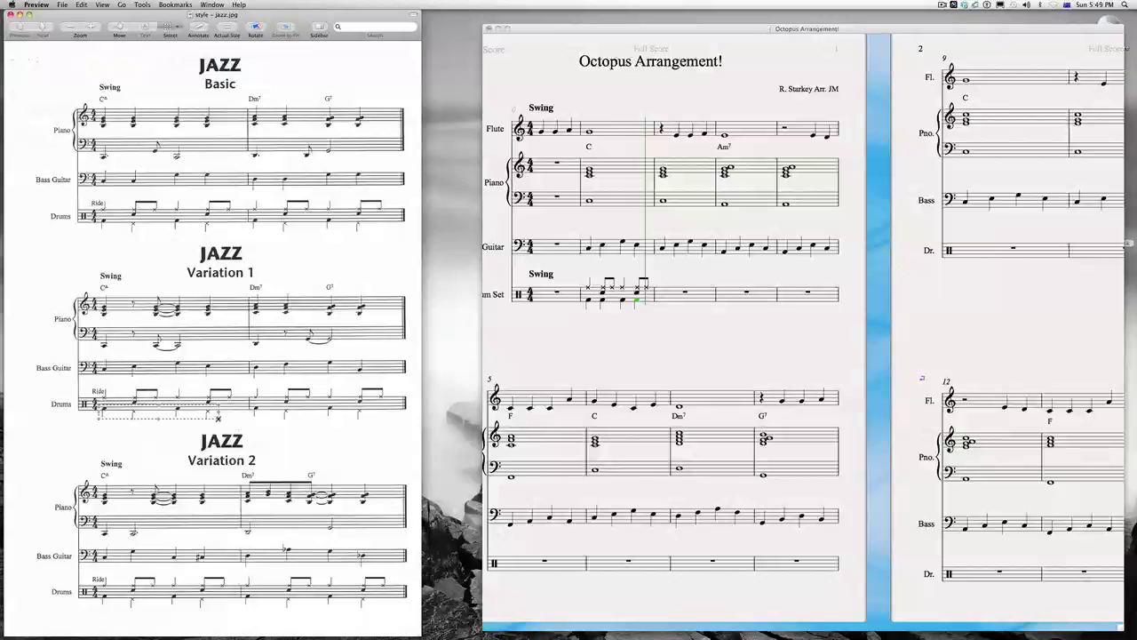
pyautogui.click(577, 336)
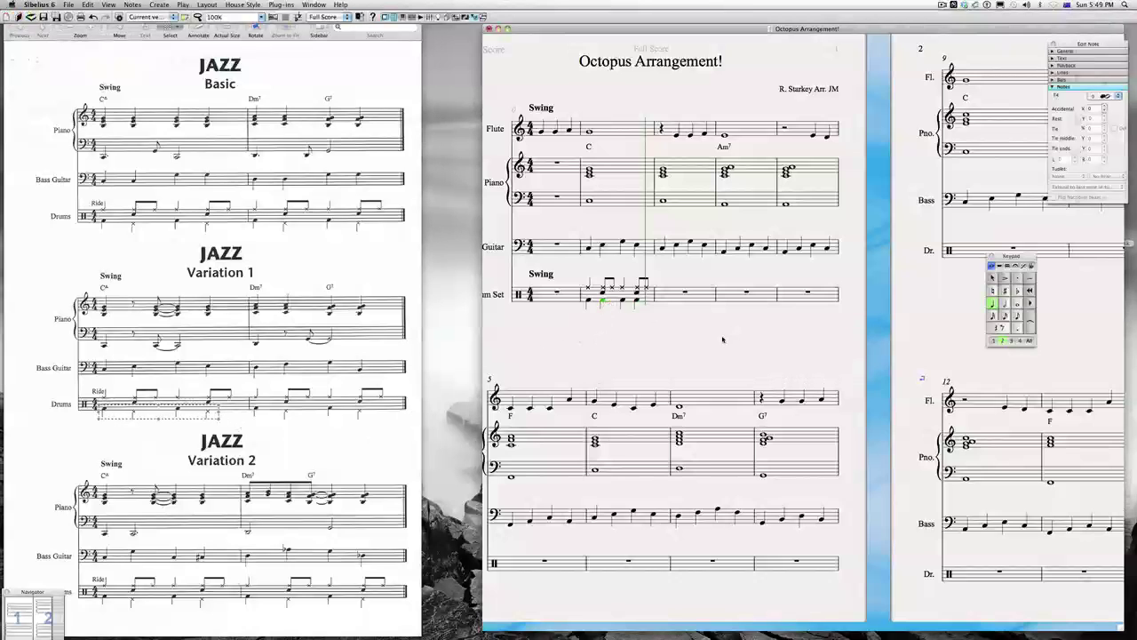
pyautogui.press('Down')
pyautogui.click(636, 302)
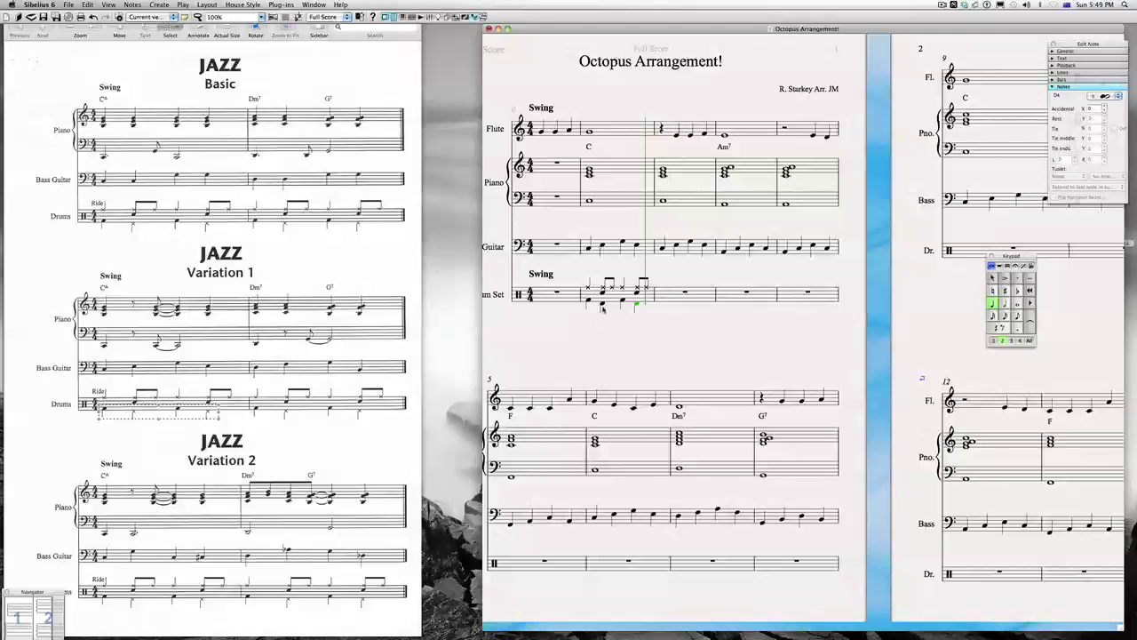
pyautogui.keyDown('super'); pyautogui.click(636, 302); pyautogui.keyUp('super')
pyautogui.click(1101, 96)
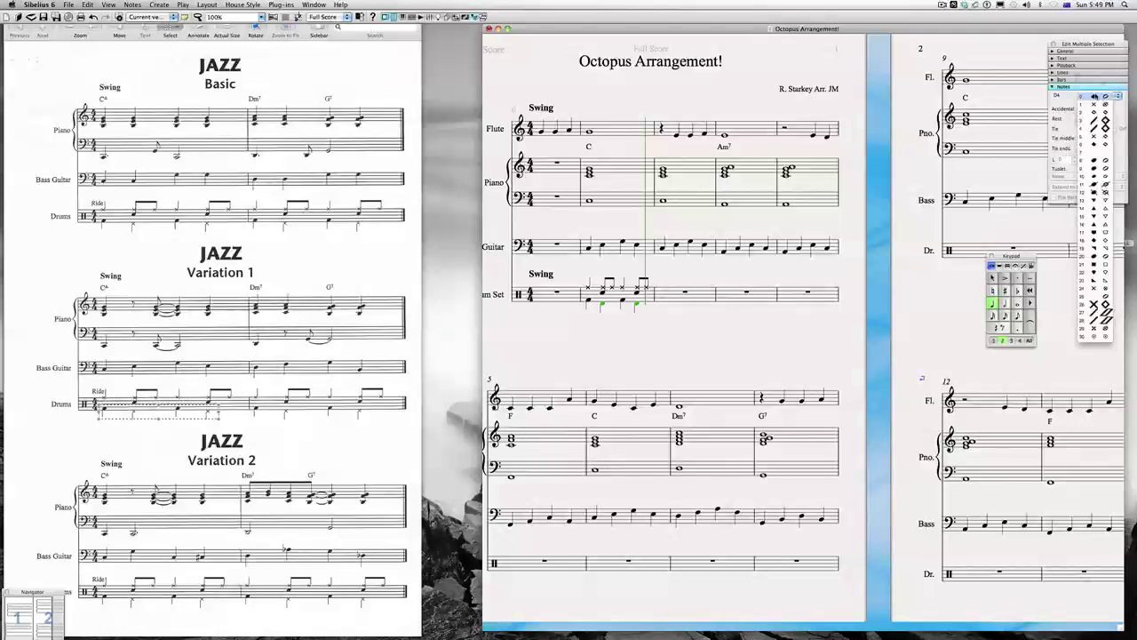
pyautogui.click(1095, 104)
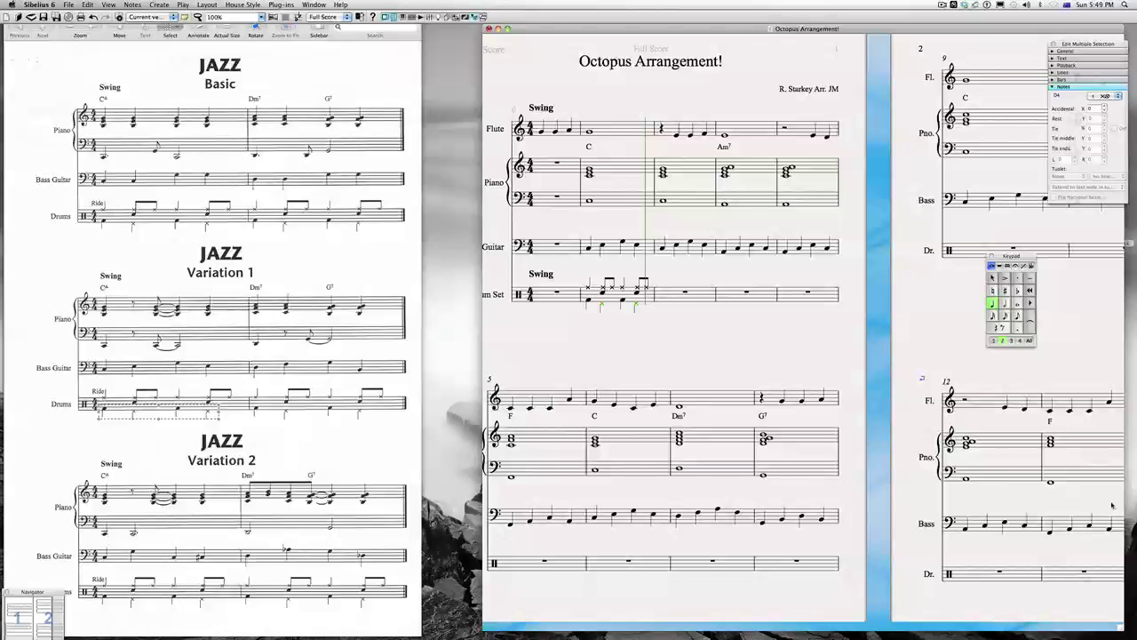
# Step: Repeat the complete bar 1 pattern of the Drum Set staff through bar 14 and play back the score
pyautogui.keyDown('shift'); pyautogui.click(602, 301); pyautogui.keyUp('shift')
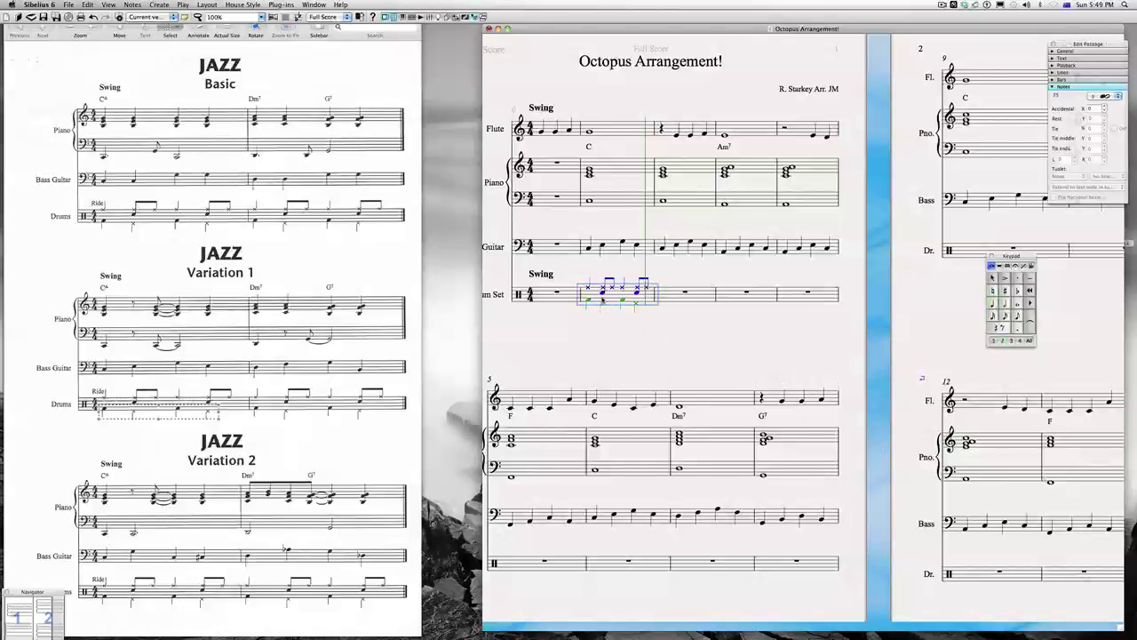
pyautogui.press('super+minus')
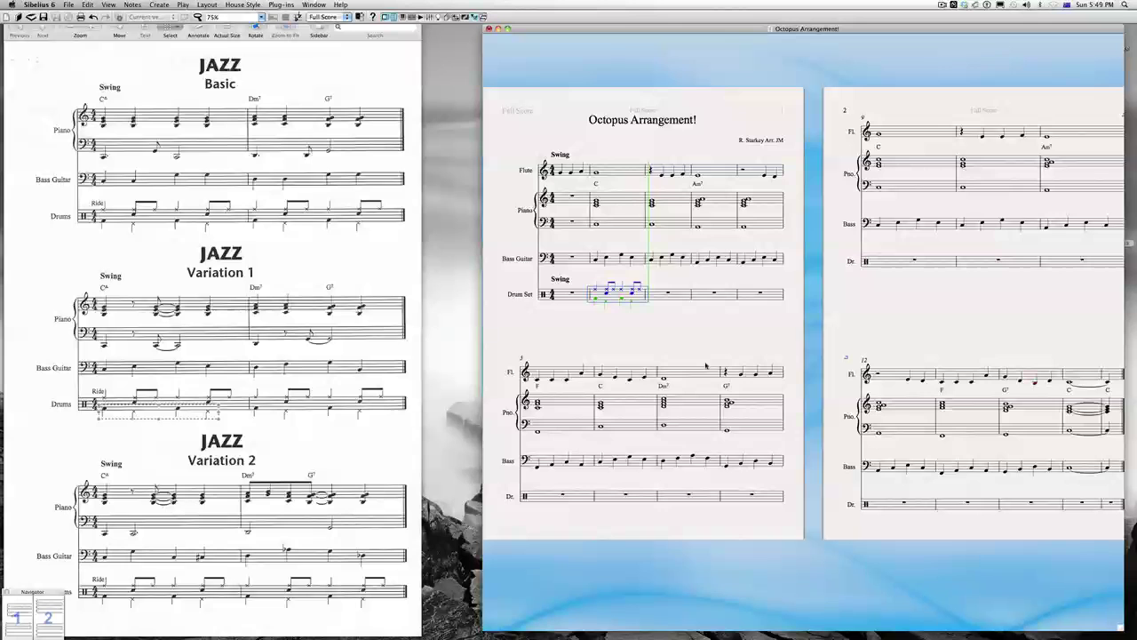
pyautogui.press('super+plus')
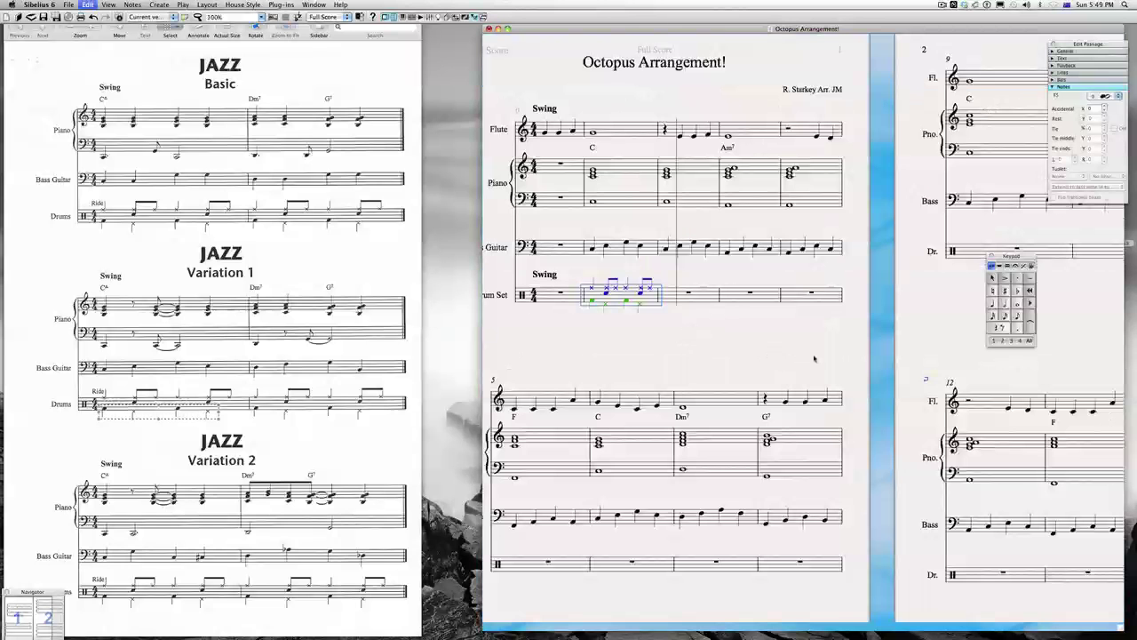
pyautogui.press('r')
pyautogui.press('r')
pyautogui.press('r')
pyautogui.press('r')
pyautogui.press('r')
pyautogui.press('r')
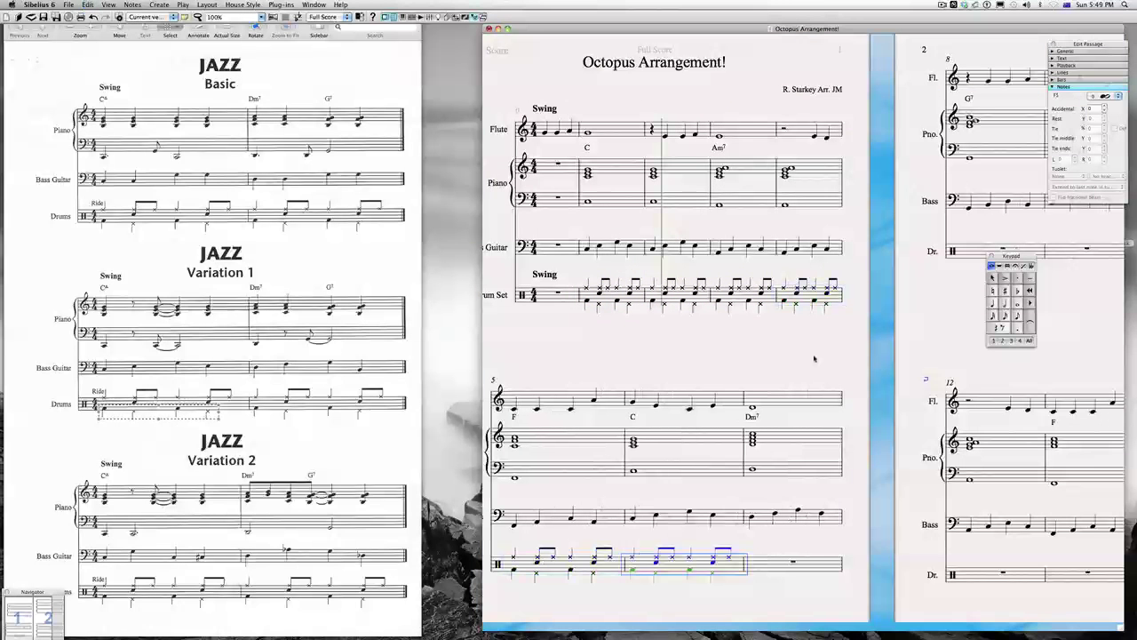
pyautogui.press('r')
pyautogui.press('r')
pyautogui.press('r')
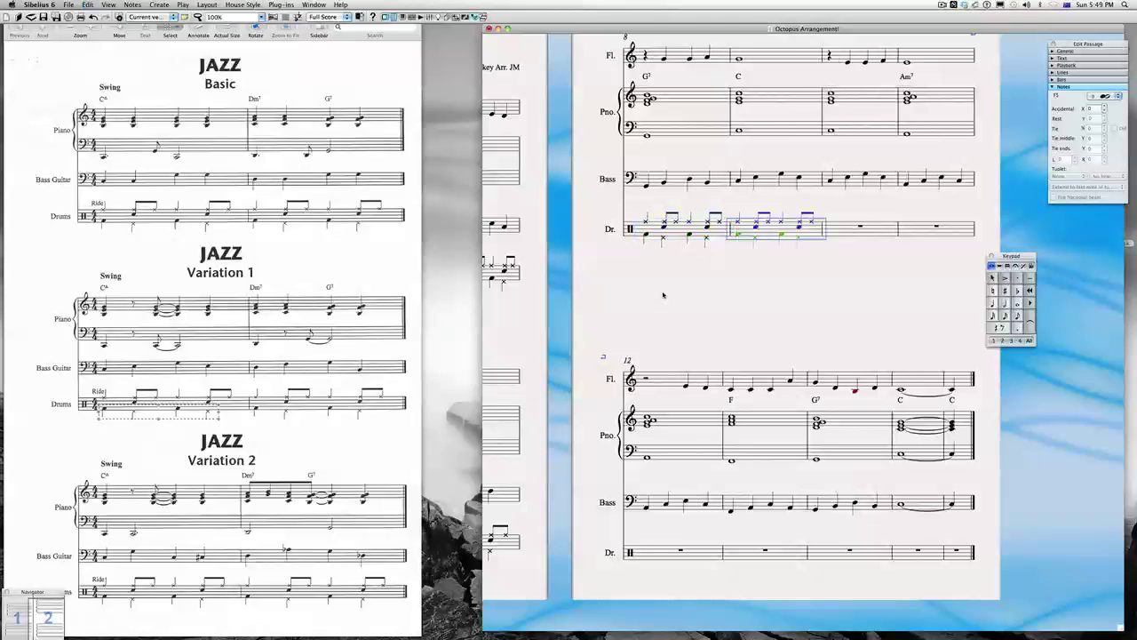
pyautogui.press('r')
pyautogui.press('r')
pyautogui.press('r')
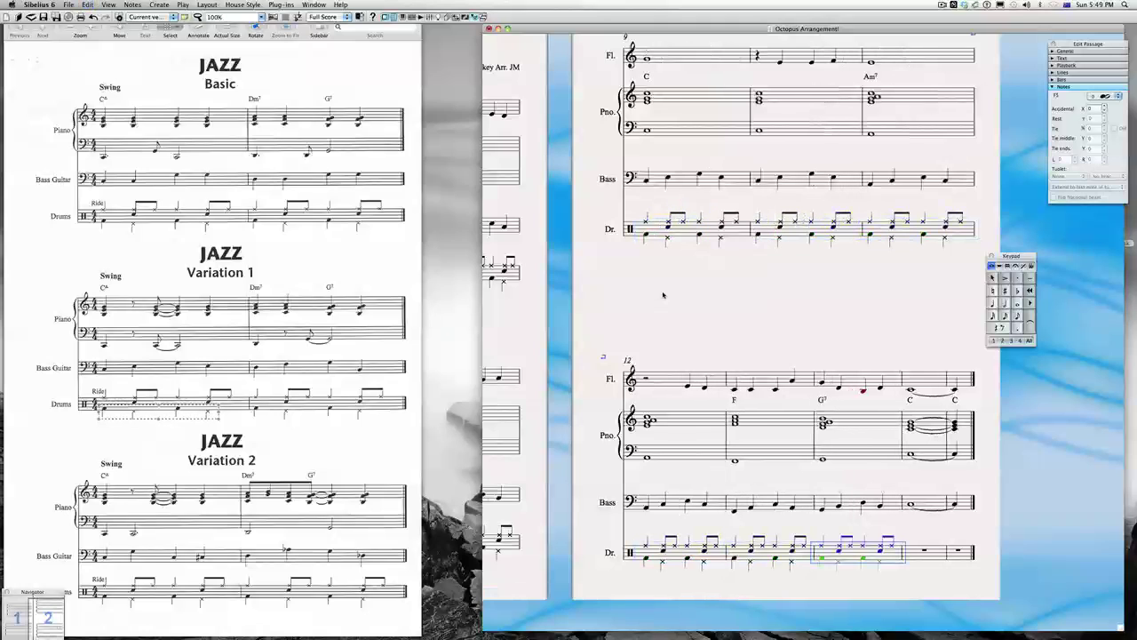
pyautogui.press('Escape')
pyautogui.press('space')
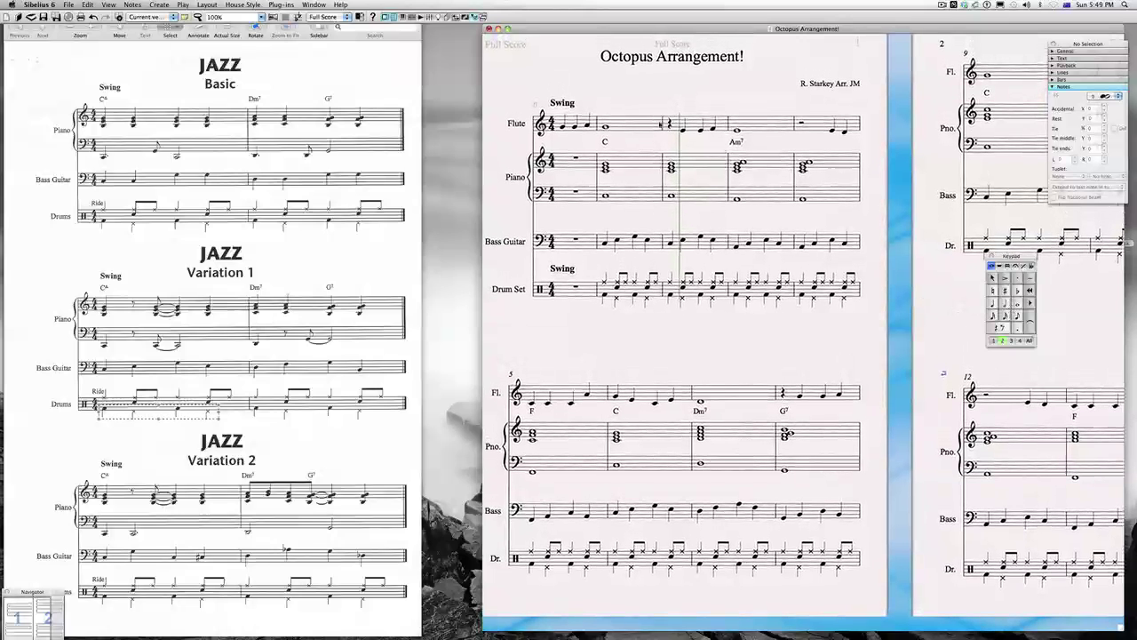
# Step: Add a metronome mark of quarter note = 148 at the start of the score
pyautogui.rightClick(551, 73)
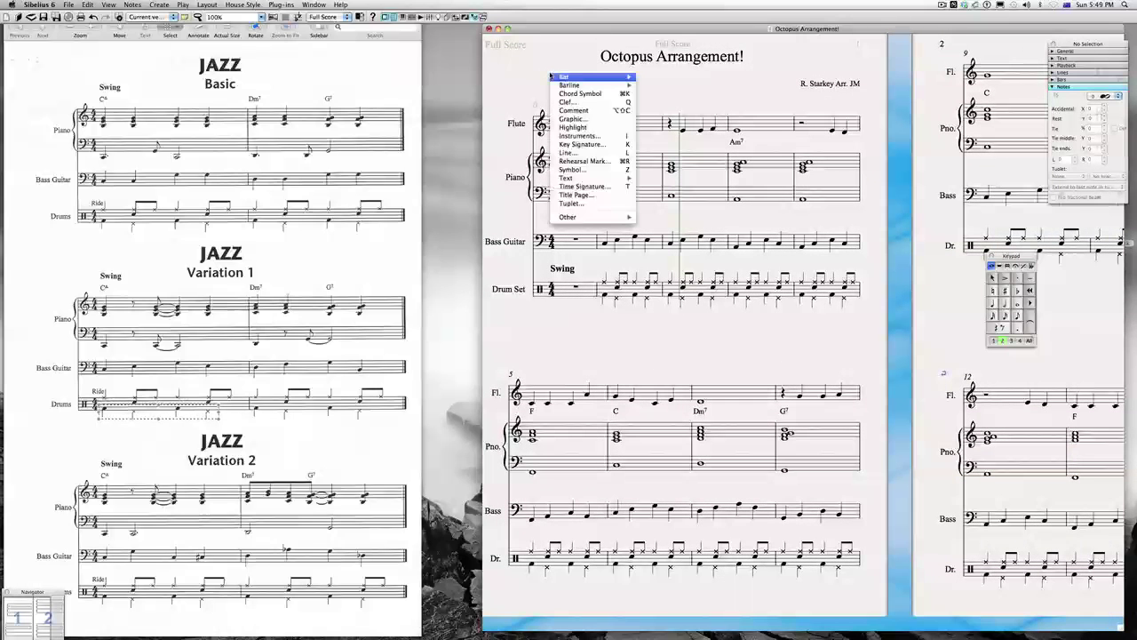
pyautogui.moveTo(583, 178)
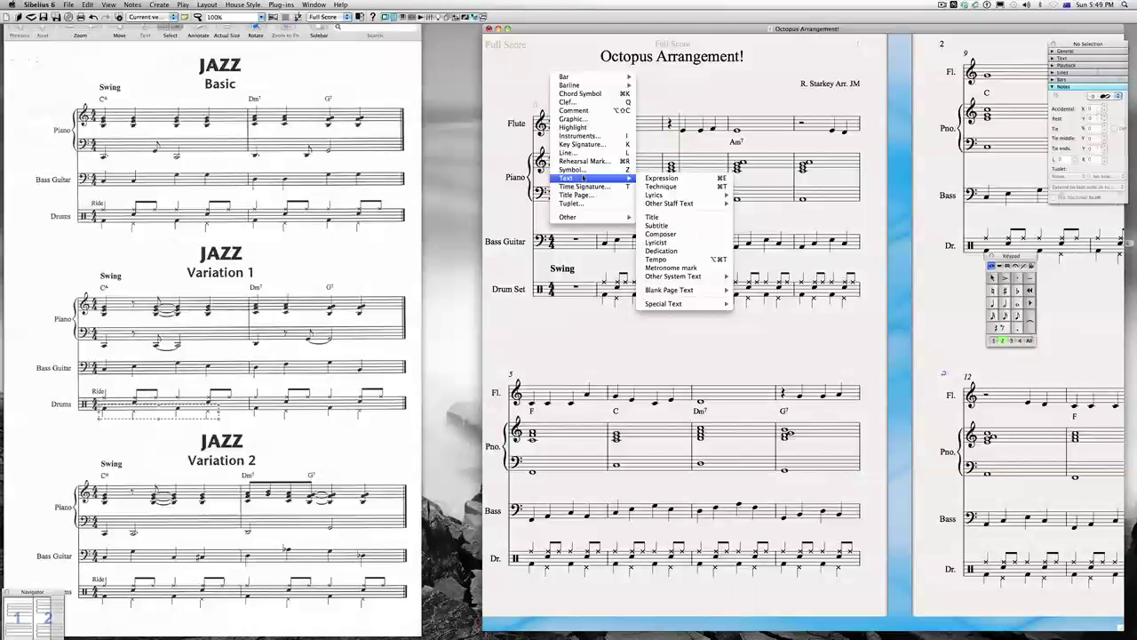
pyautogui.click(691, 271)
pyautogui.click(551, 86)
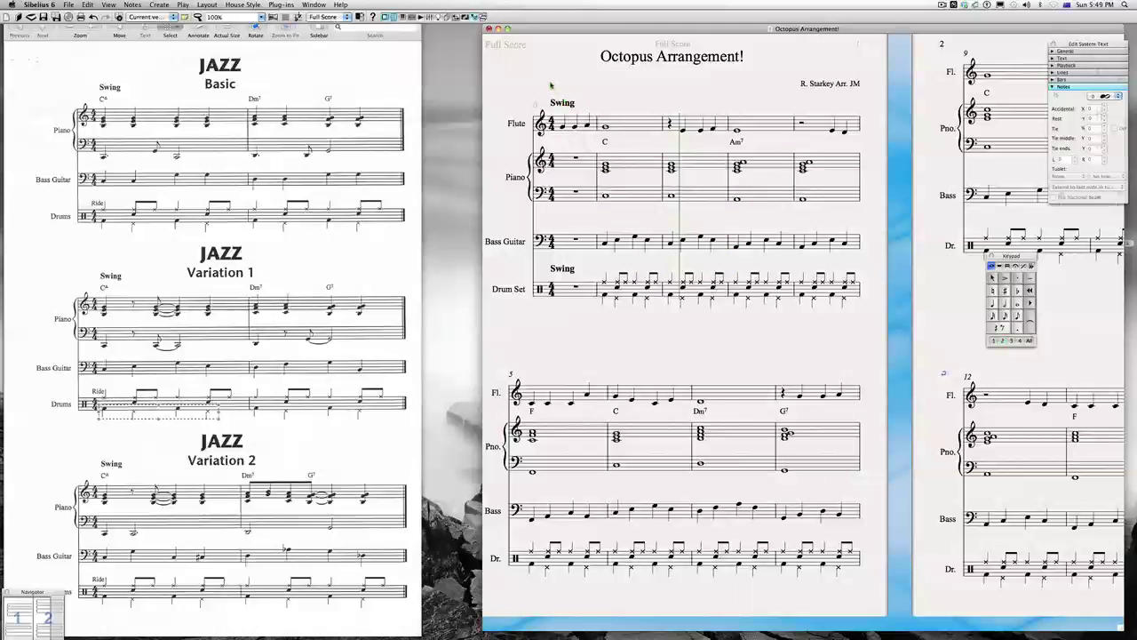
pyautogui.rightClick(553, 100)
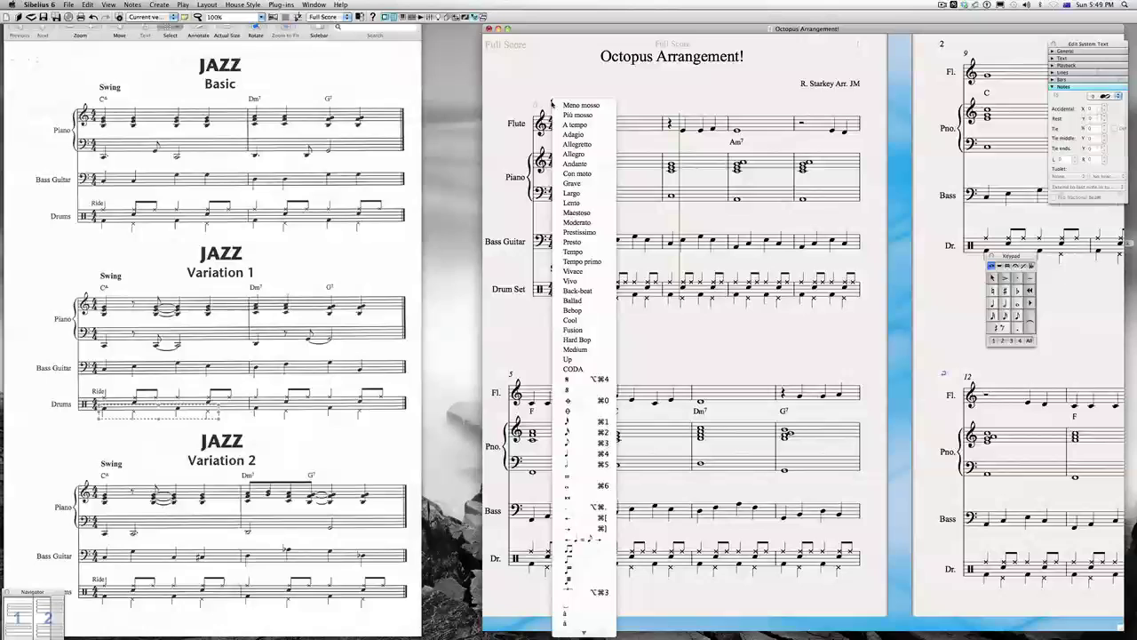
pyautogui.click(588, 454)
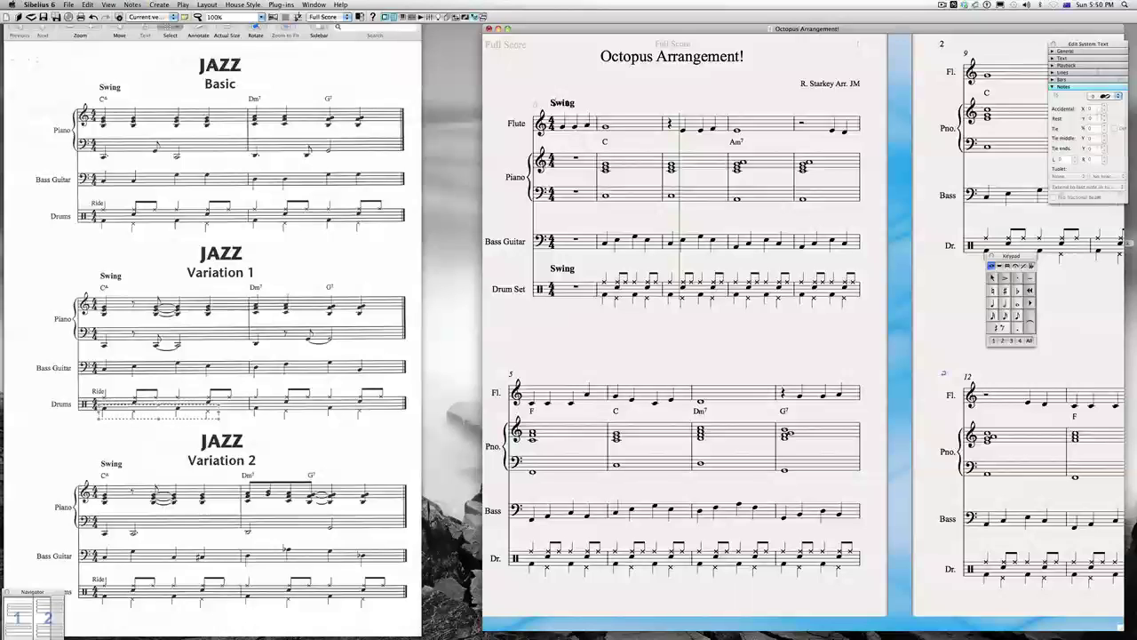
pyautogui.press('Return')
pyautogui.press('super+5')
pyautogui.write('= 148')
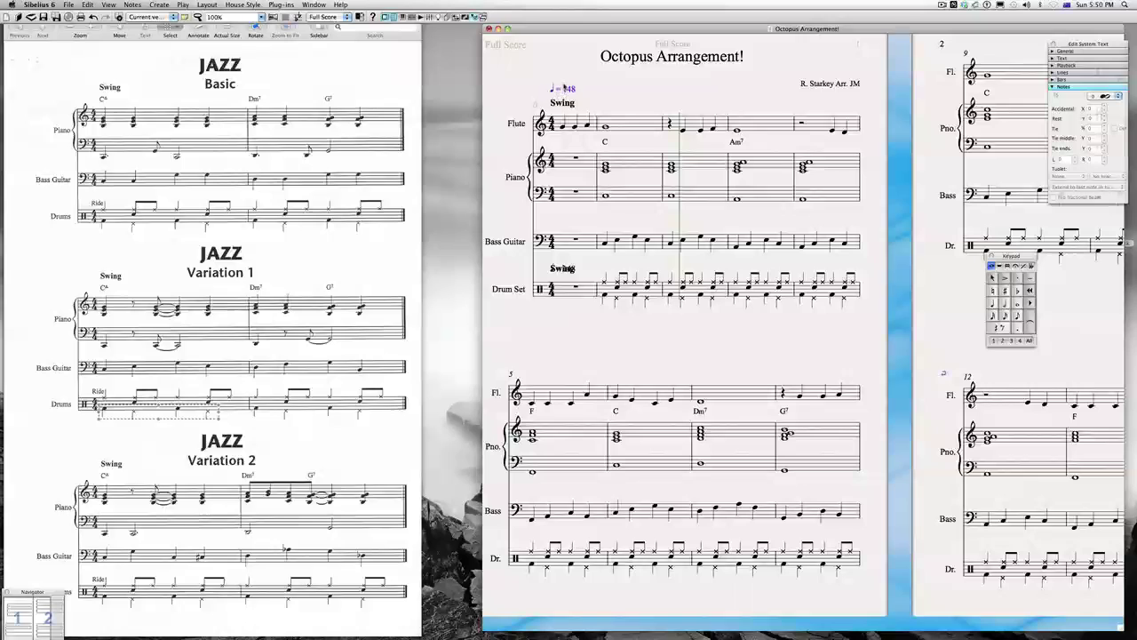
# Step: Place the metronome mark directly beneath the Swing text above the Flute staff
pyautogui.moveTo(565, 87)
pyautogui.mouseDown()
pyautogui.moveTo(565, 75)
pyautogui.moveTo(565, 103)
pyautogui.mouseUp()
pyautogui.click(563, 102)
pyautogui.click(620, 105)
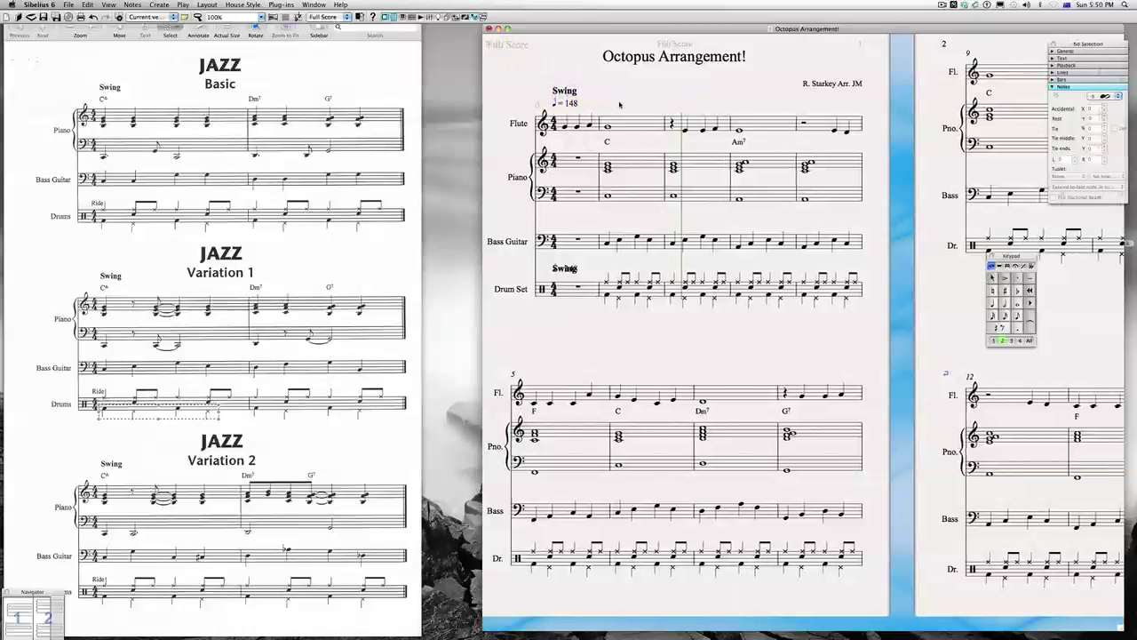
# Step: Play back the score from the first Flute note to check the new tempo
pyautogui.click(566, 128)
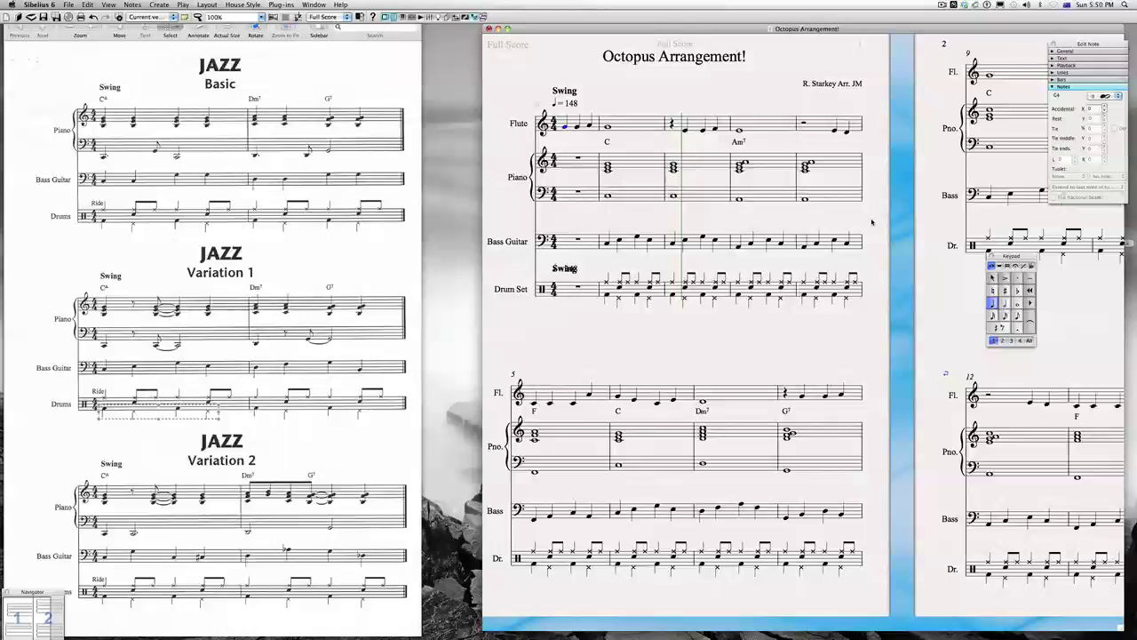
pyautogui.press('super+minus')
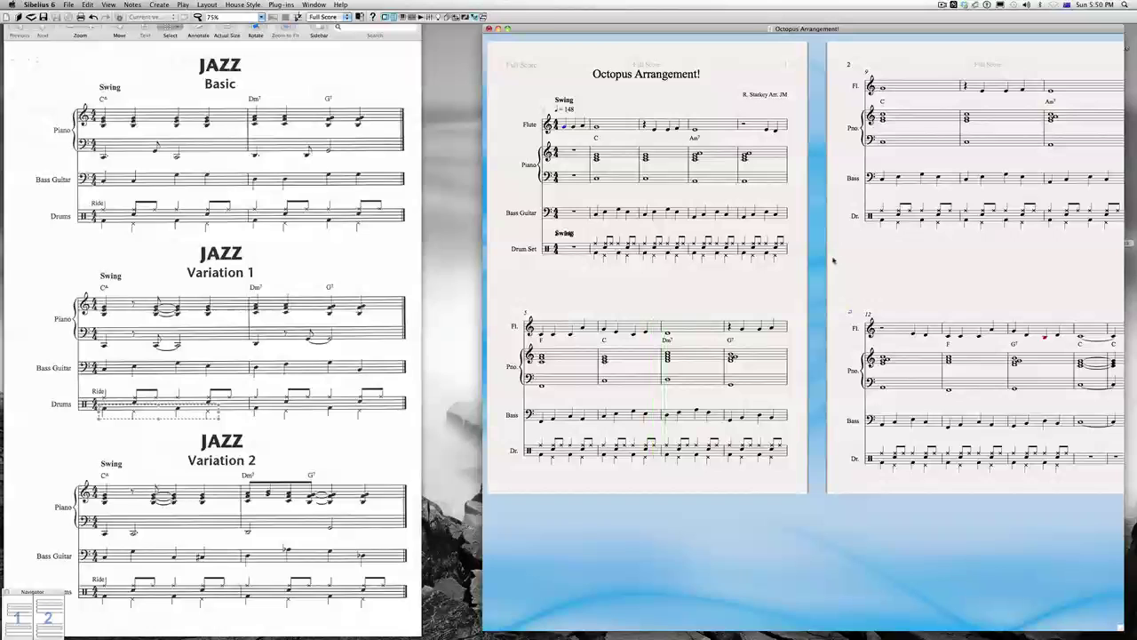
pyautogui.press('space')
# Step: Move the metronome mark above the Drum Set staff clear of the overlapping Swing text, placing it above that text
pyautogui.click(565, 268)
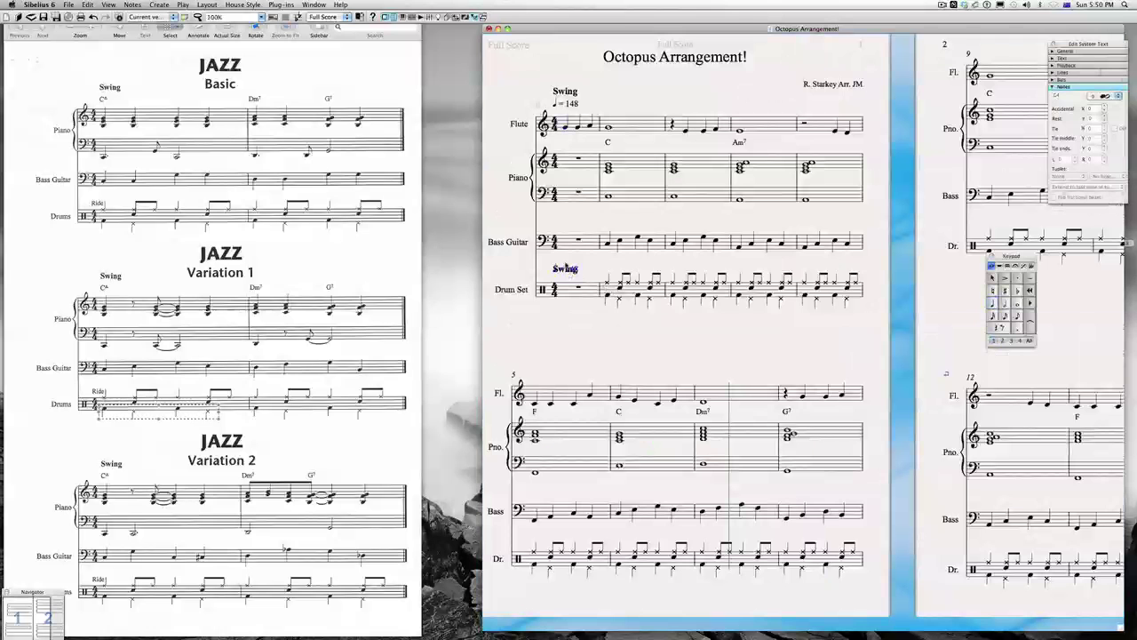
pyautogui.press('Escape')
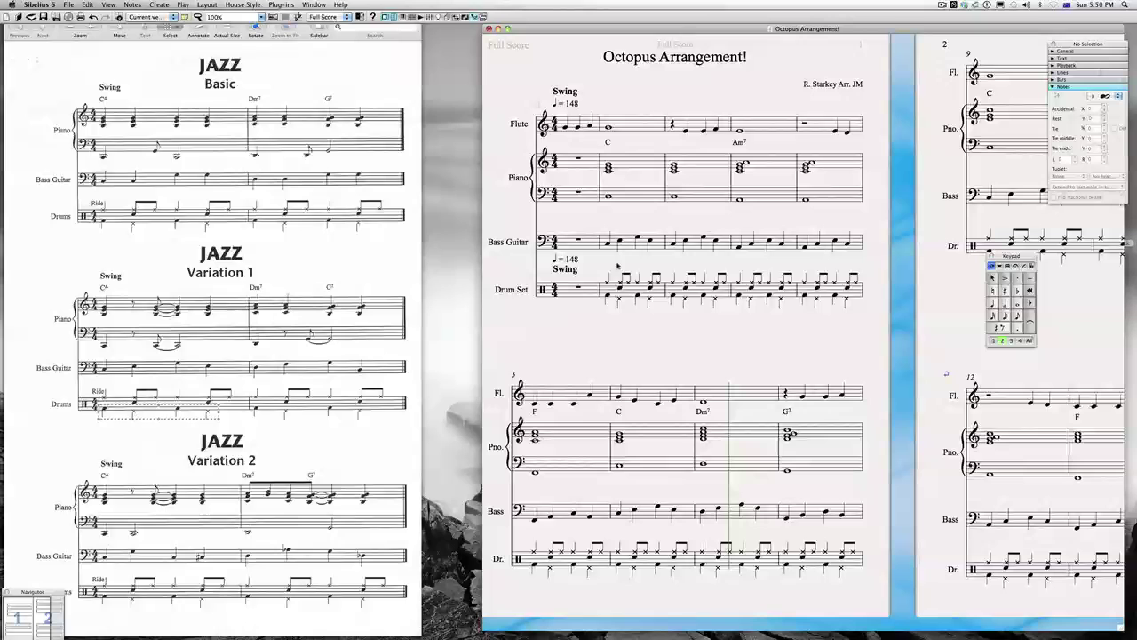
# Step: Mark the Variation 1 piano part in the Preview style guide, and shorten the Piano's bar 1 chord and bass note to quarter notes
pyautogui.click(116, 285)
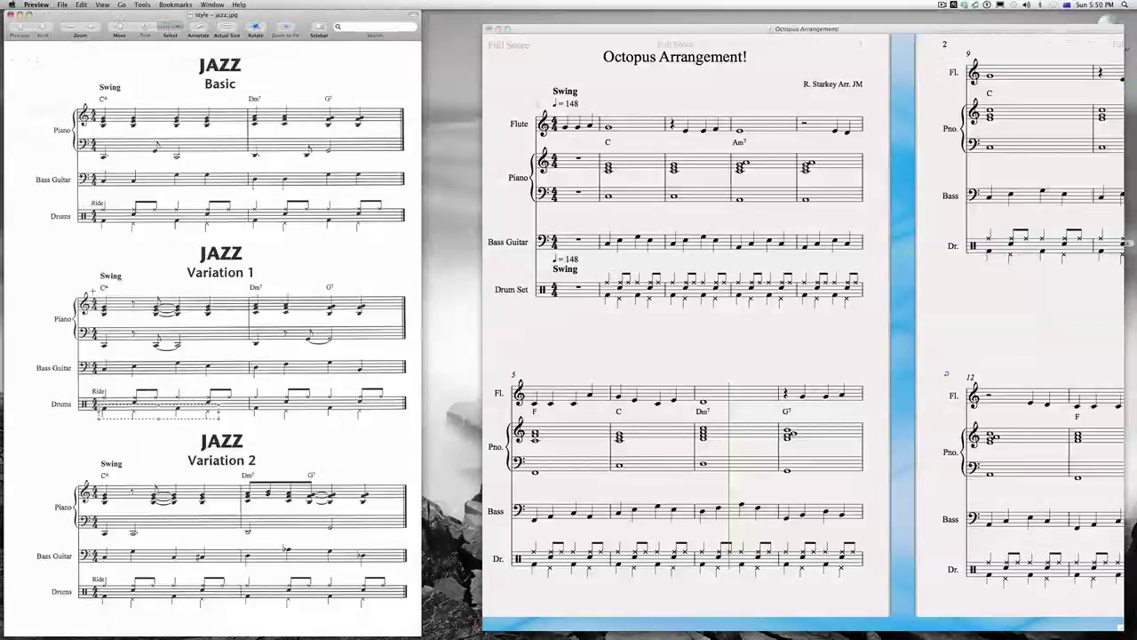
pyautogui.moveTo(133, 302); pyautogui.dragTo(346, 327)
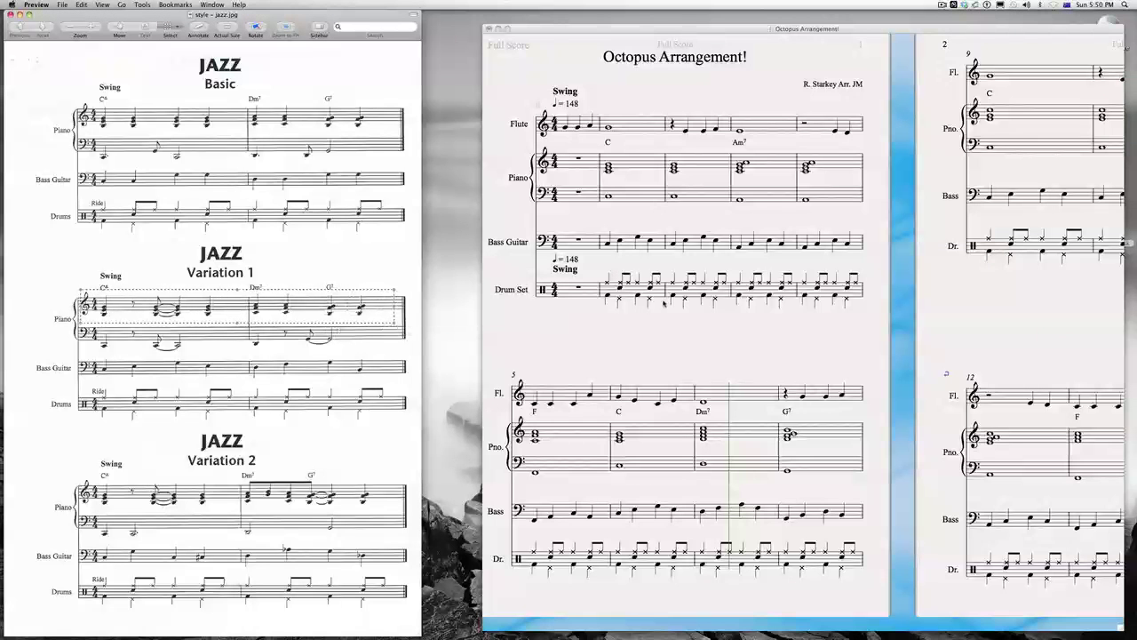
pyautogui.click(609, 170)
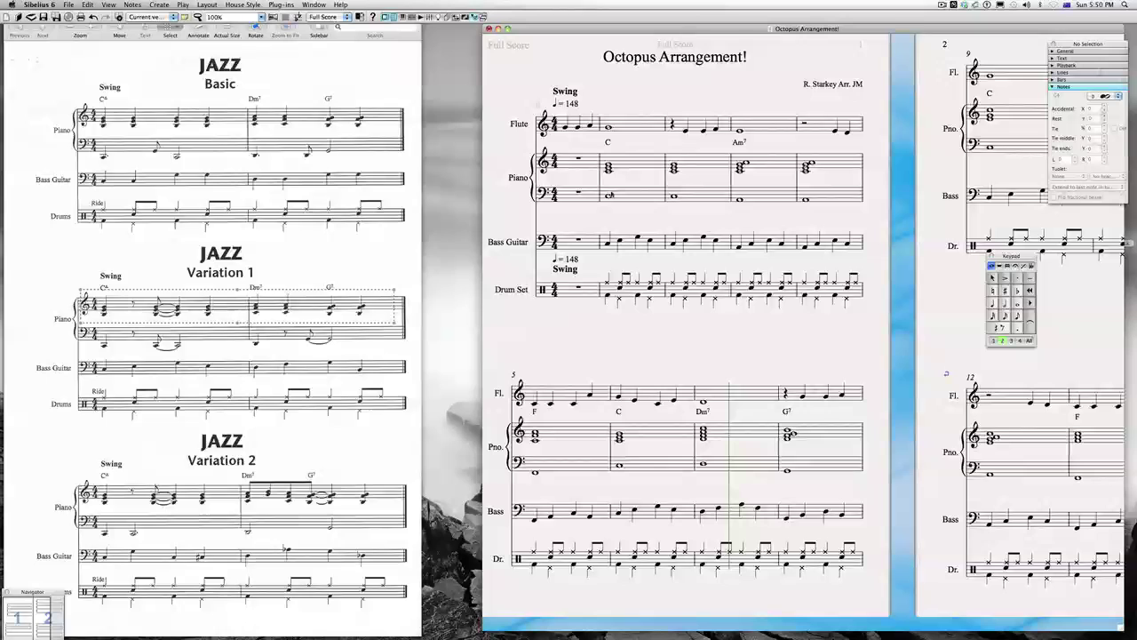
pyautogui.click(607, 195)
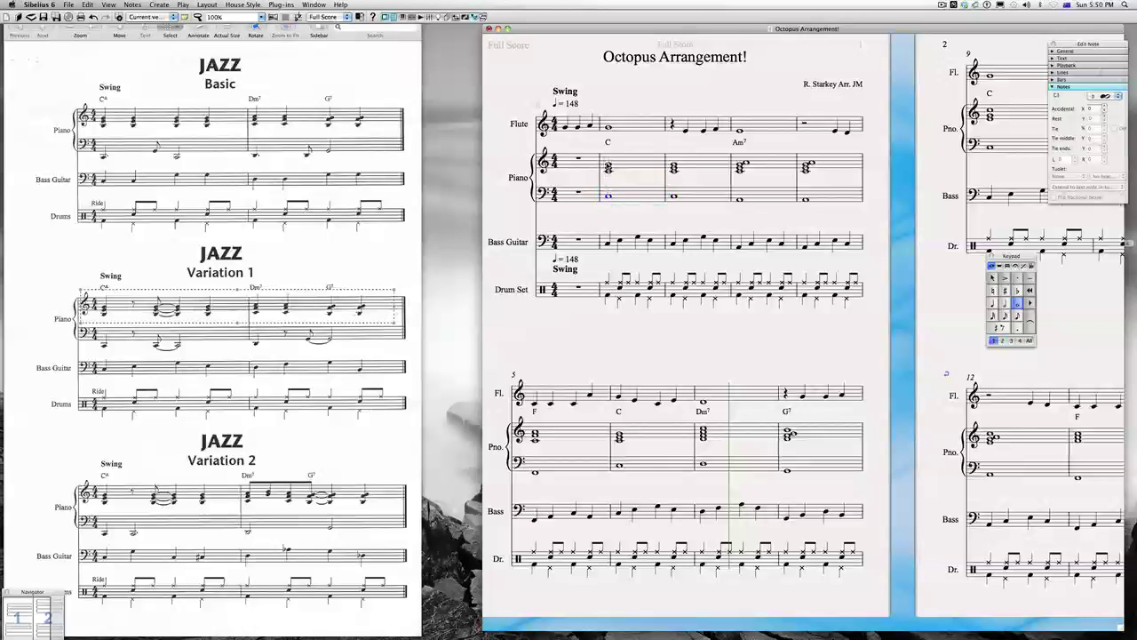
pyautogui.click(609, 167)
pyautogui.keyDown('shift'); pyautogui.click(609, 191); pyautogui.keyUp('shift')
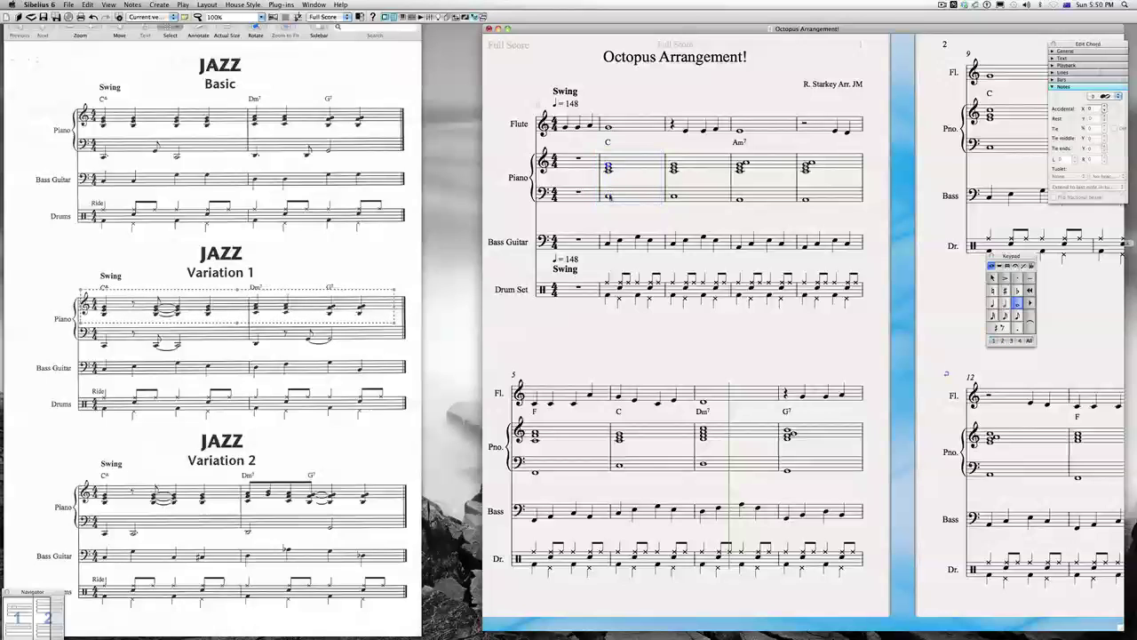
pyautogui.keyDown('shift'); pyautogui.click(610, 194); pyautogui.keyUp('shift')
pyautogui.press('4')
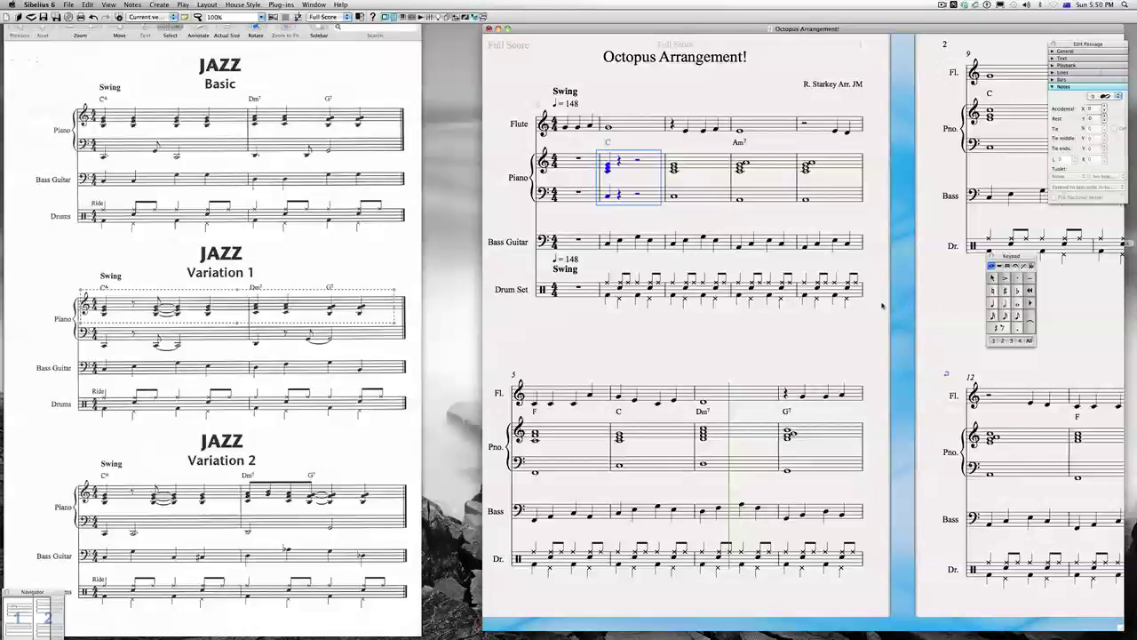
# Step: Split the beat 2 rests in bar 1 of both Piano staves into eighth rests
pyautogui.click(618, 160)
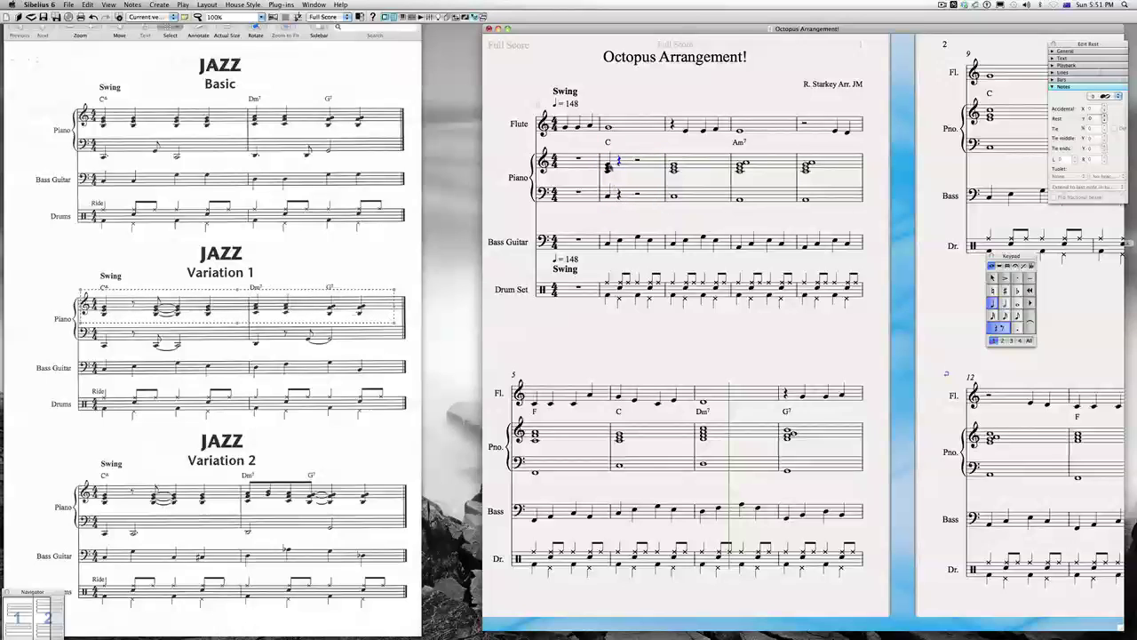
pyautogui.keyDown('shift'); pyautogui.click(621, 194); pyautogui.keyUp('shift')
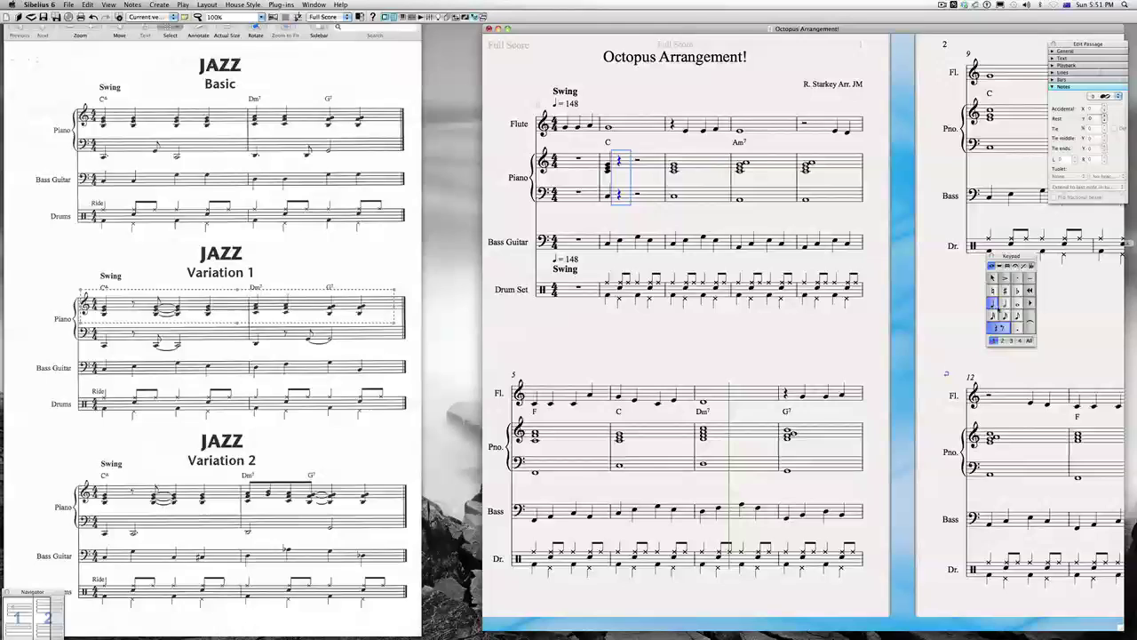
pyautogui.click(1018, 316)
pyautogui.press('Escape')
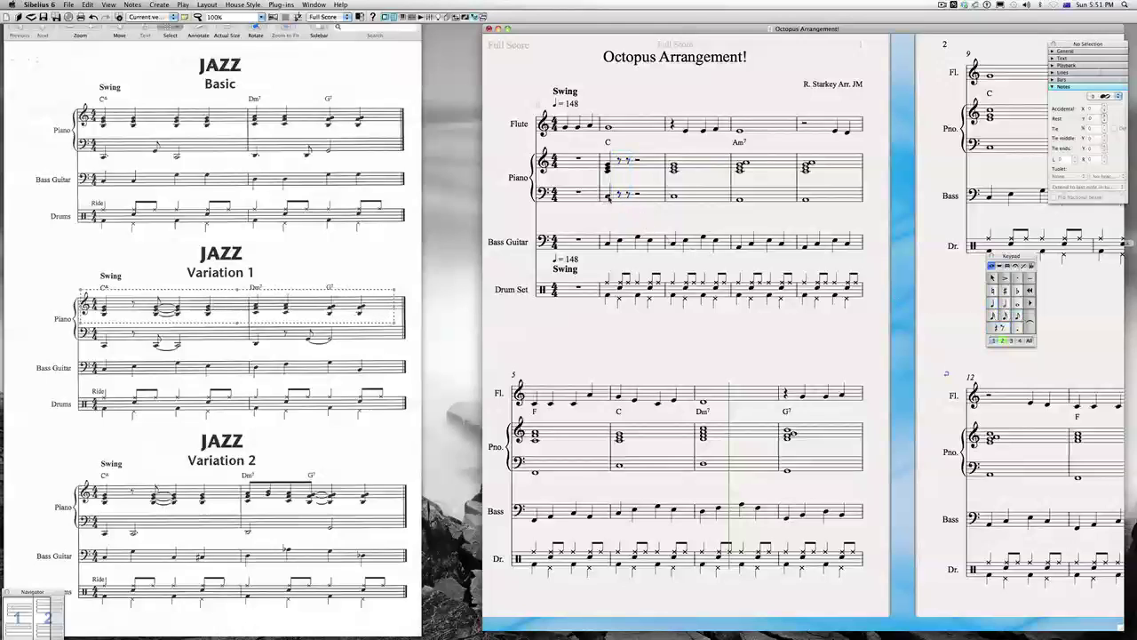
# Step: Copy the Piano's beat 1 chord and bass note to the second half of beat 2 as eighth notes, and remove the duplicate C chord symbol
pyautogui.click(610, 195)
pyautogui.keyDown('shift'); pyautogui.click(610, 168); pyautogui.keyUp('shift')
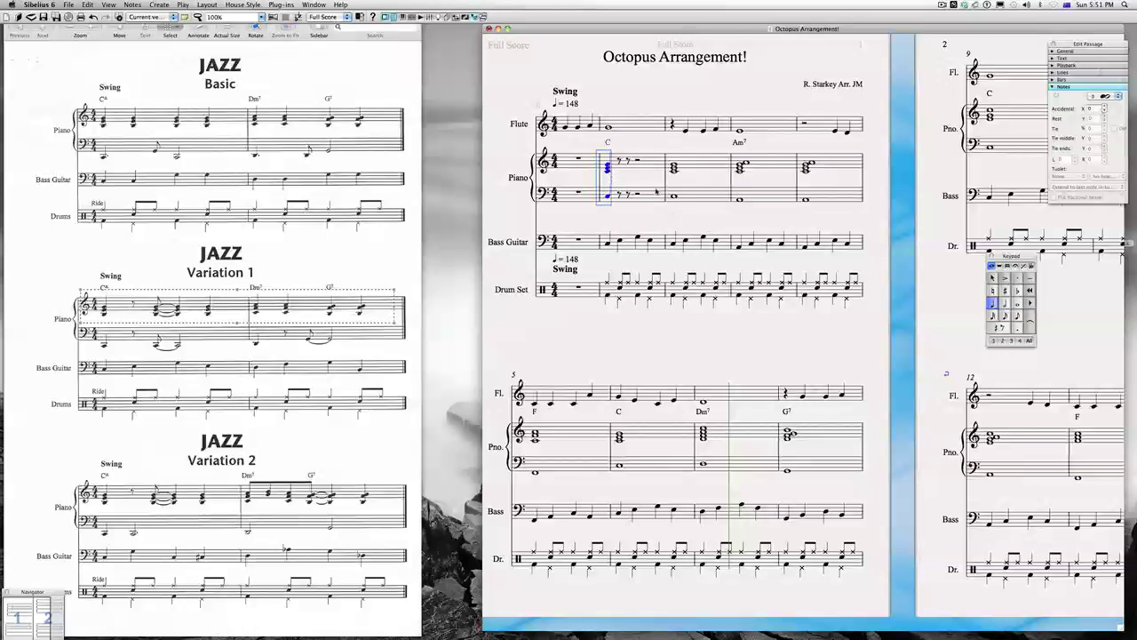
pyautogui.click(628, 162)
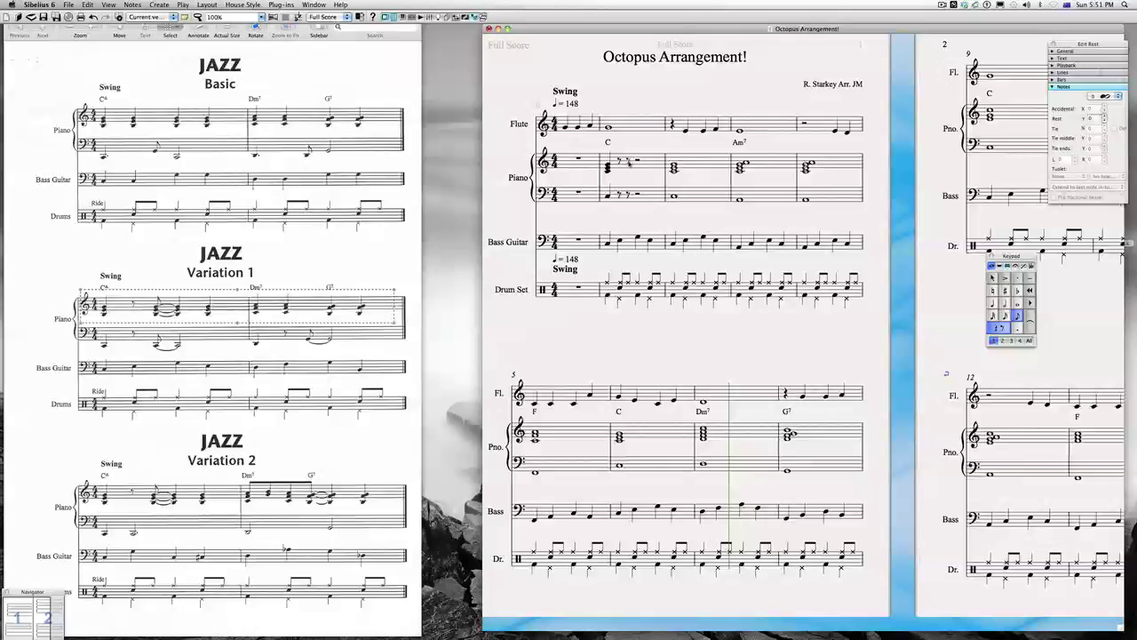
pyautogui.hotkey('ctrl', 'v')
pyautogui.press('3')
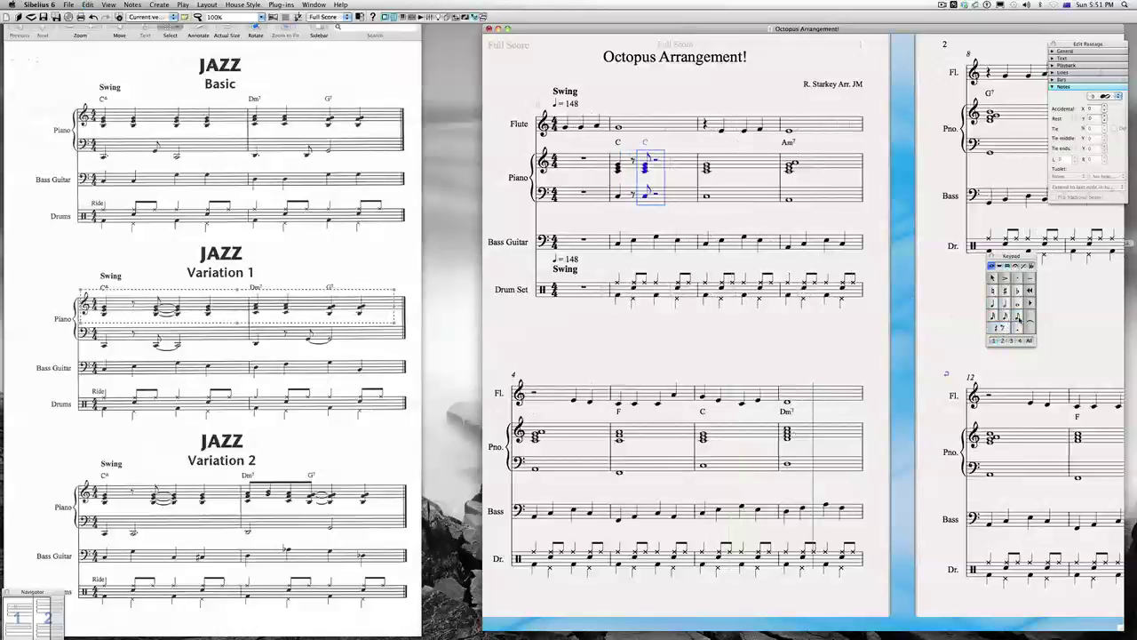
pyautogui.click(645, 142)
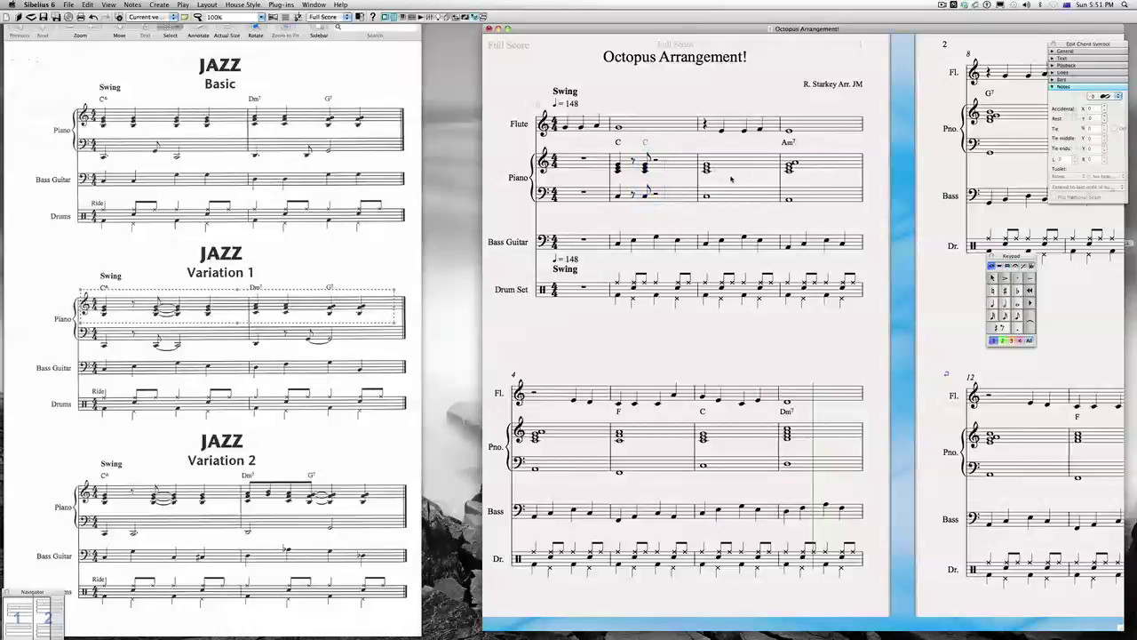
# Step: Repeat the Piano's eighth-note chord and bass note onto beats 3 and 4 of bar 1 as quarter notes
pyautogui.click(646, 165)
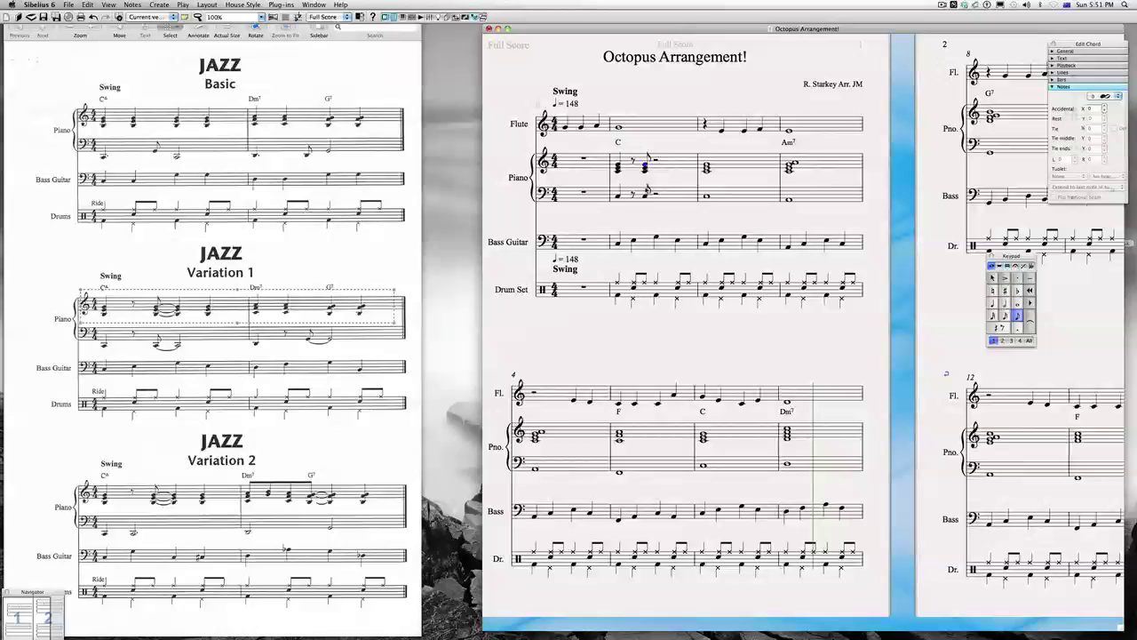
pyautogui.press('r')
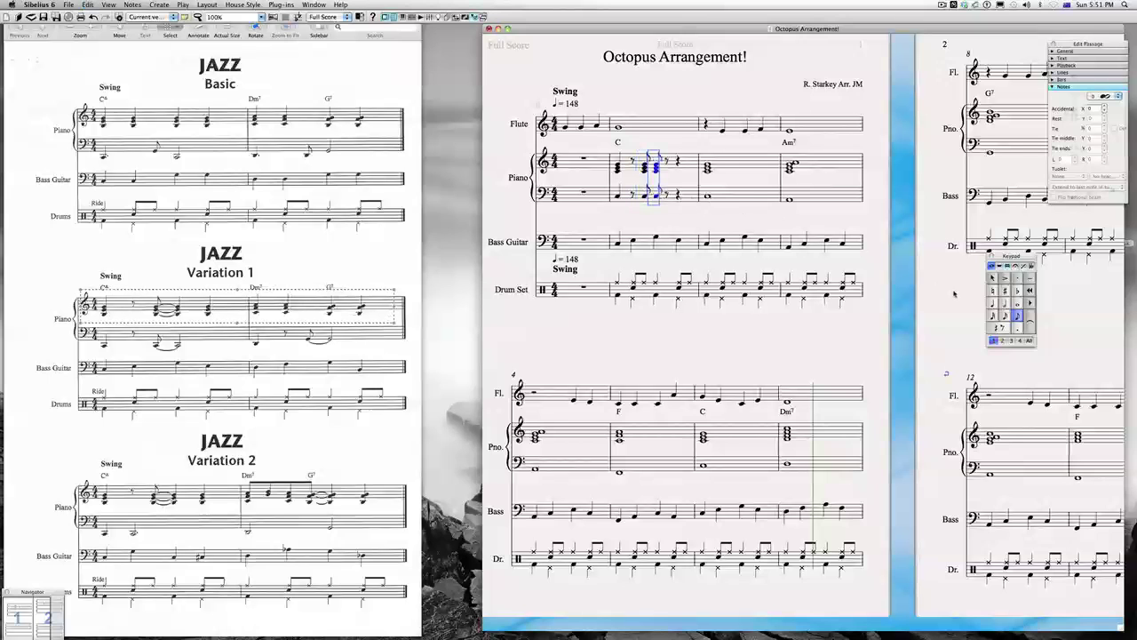
pyautogui.click(993, 302)
pyautogui.press('r')
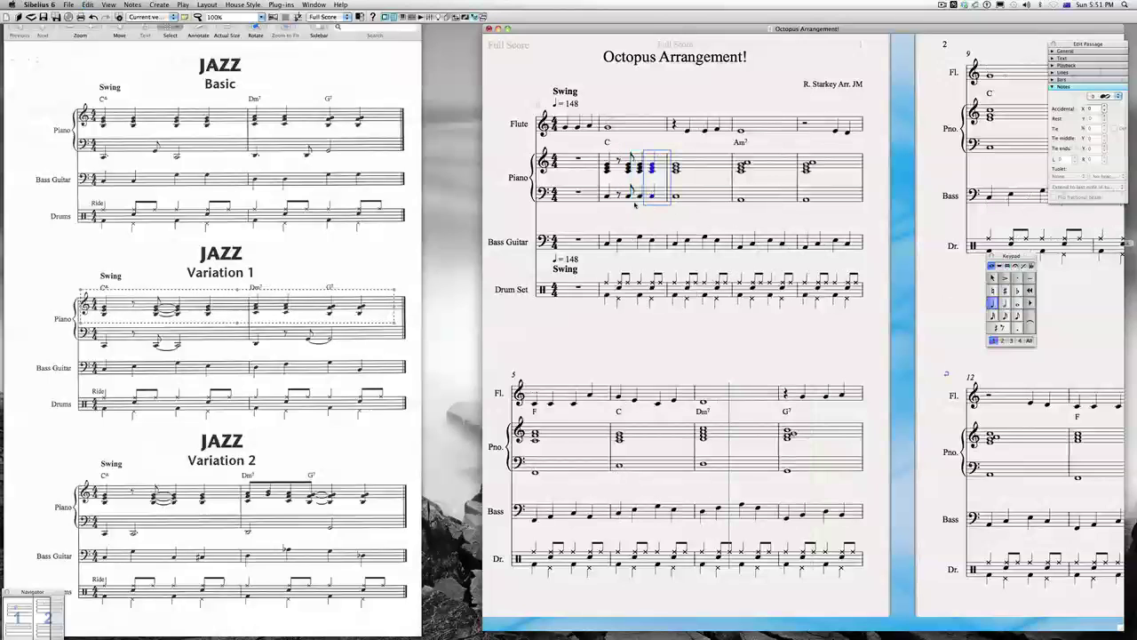
# Step: Tie the Piano's eighth-note chord and bass note on the second half of beat 2 in bar 1 to beat 3
pyautogui.click(630, 167)
pyautogui.keyDown('shift'); pyautogui.click(629, 195); pyautogui.keyUp('shift')
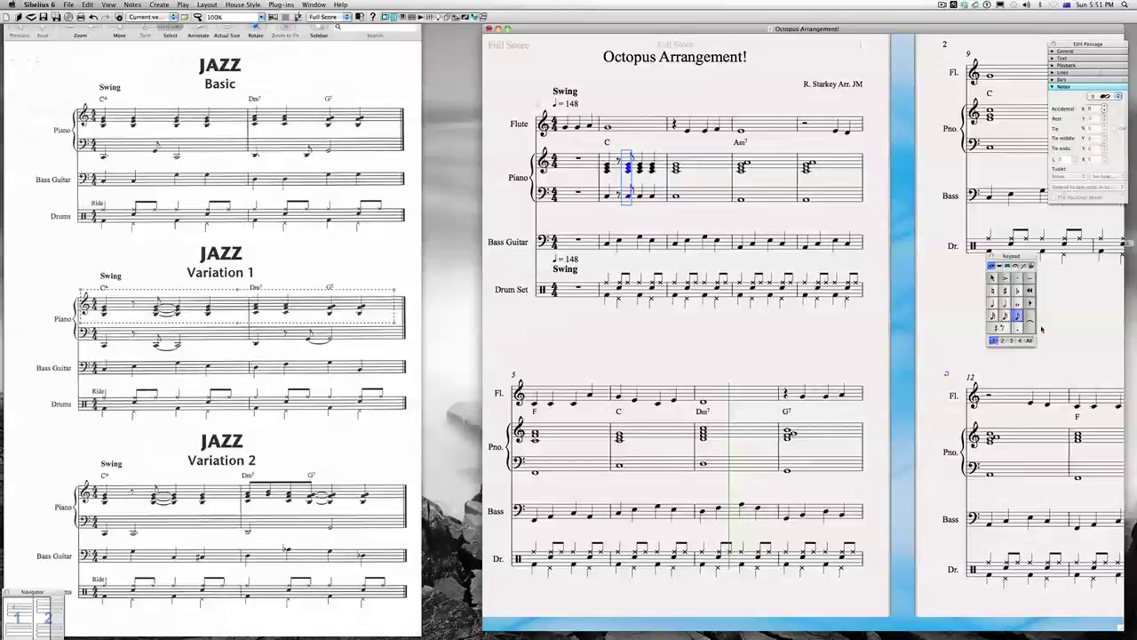
pyautogui.click(1029, 324)
pyautogui.press('Escape')
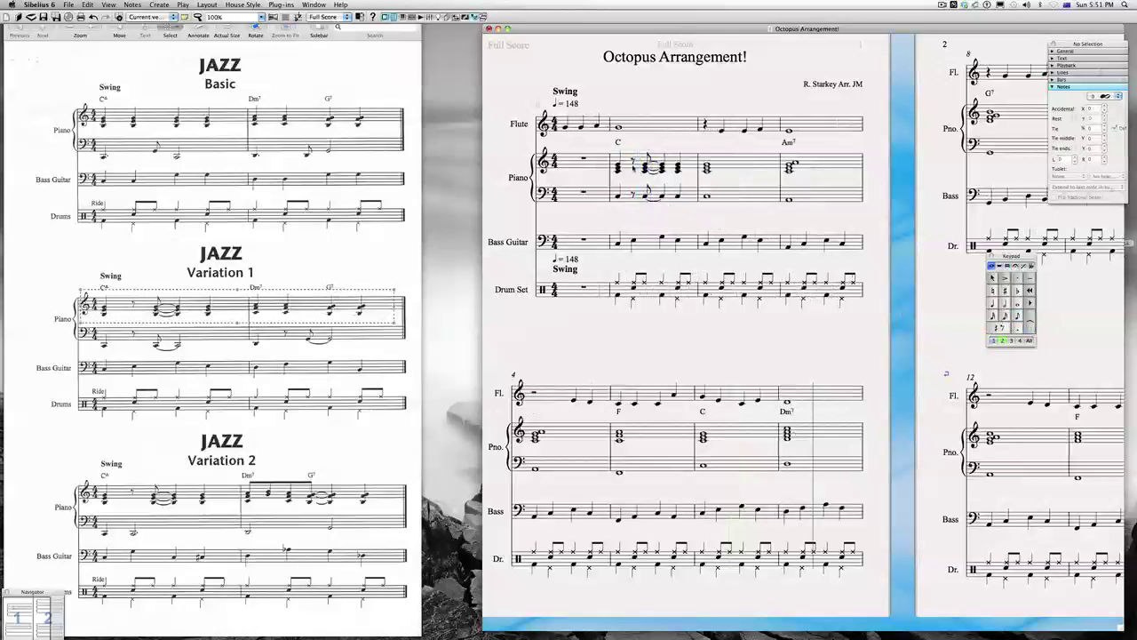
# Step: Play back the Piano's bar 1 rhythm on both staves to hear it
pyautogui.click(627, 162)
pyautogui.keyDown('shift'); pyautogui.click(633, 195); pyautogui.keyUp('shift')
pyautogui.press('p')
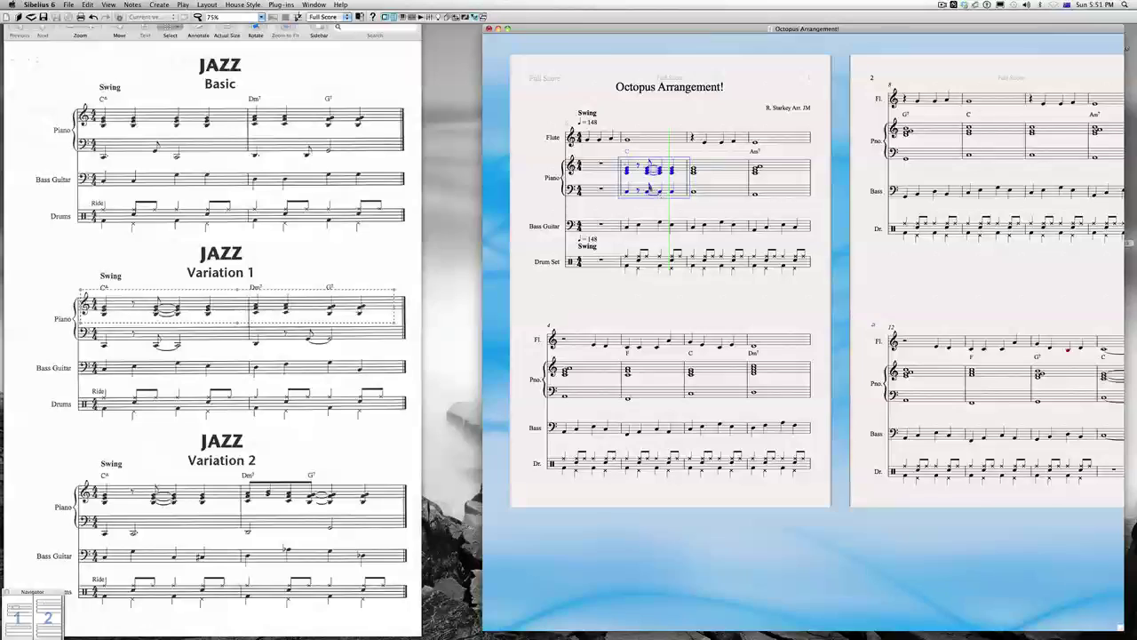
pyautogui.press('Escape')
pyautogui.press('Escape')
# Step: Repeat the complete bar 1 Piano pattern on both staves into the following bar
pyautogui.click(631, 169)
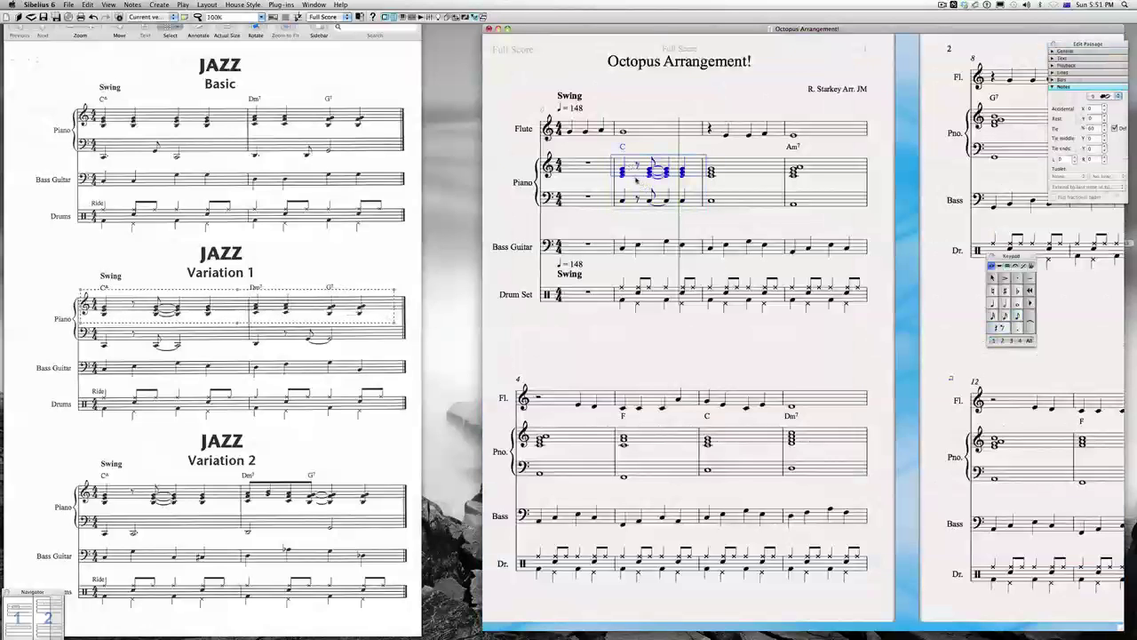
pyautogui.keyDown('shift'); pyautogui.click(642, 201); pyautogui.keyUp('shift')
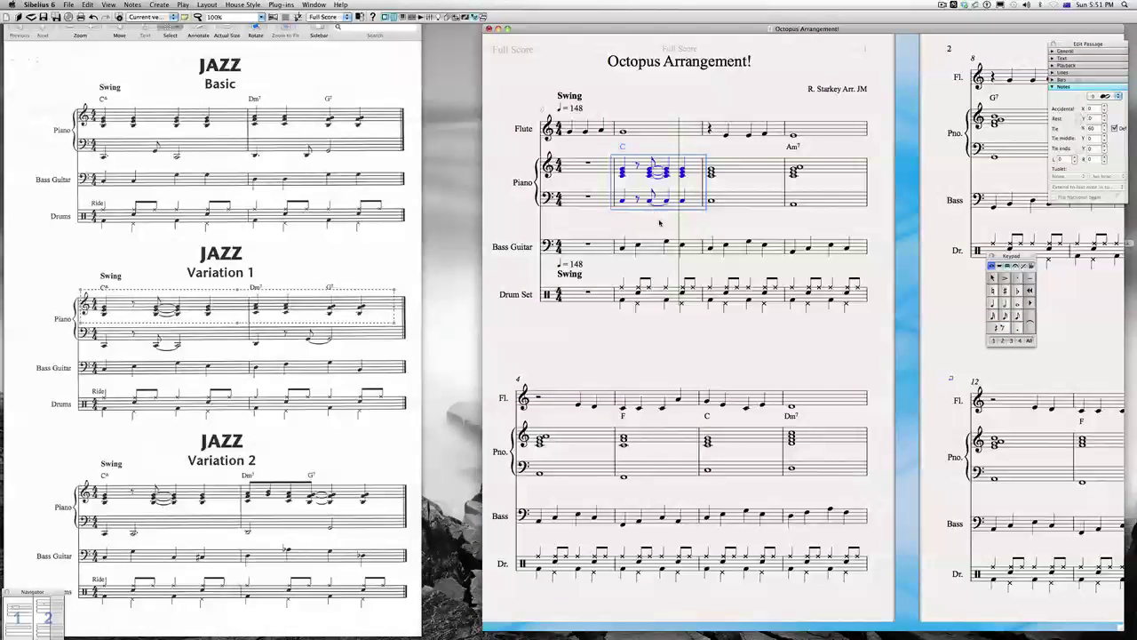
pyautogui.press('r')
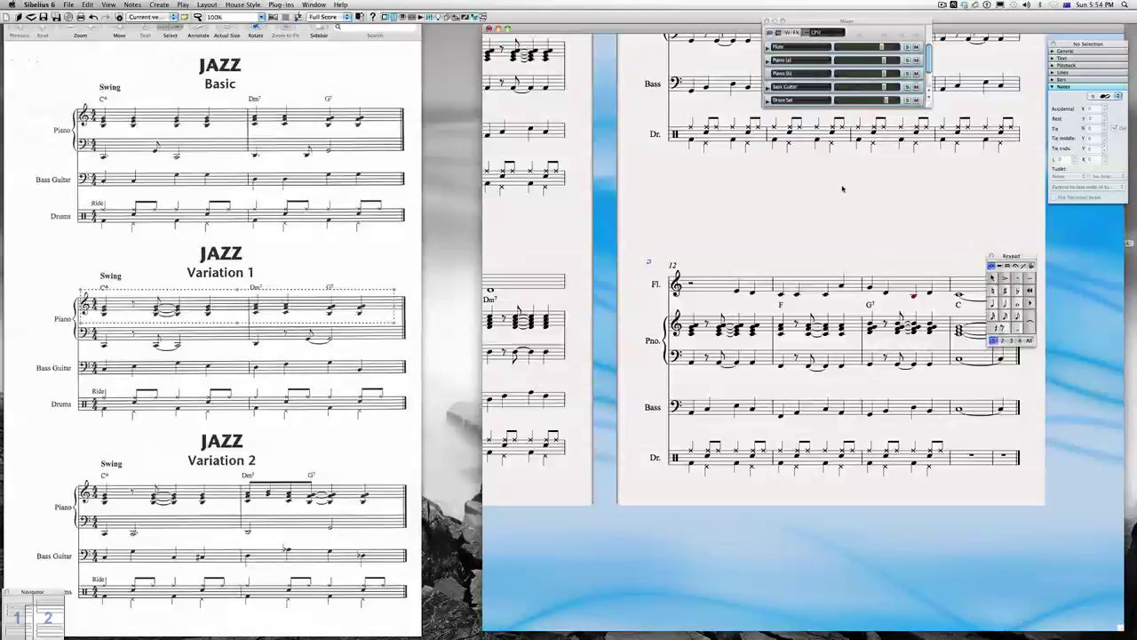
# Step: Set the score zoom to 75% and play the whole arrangement from the beginning
pyautogui.scroll(3, 846, 188)
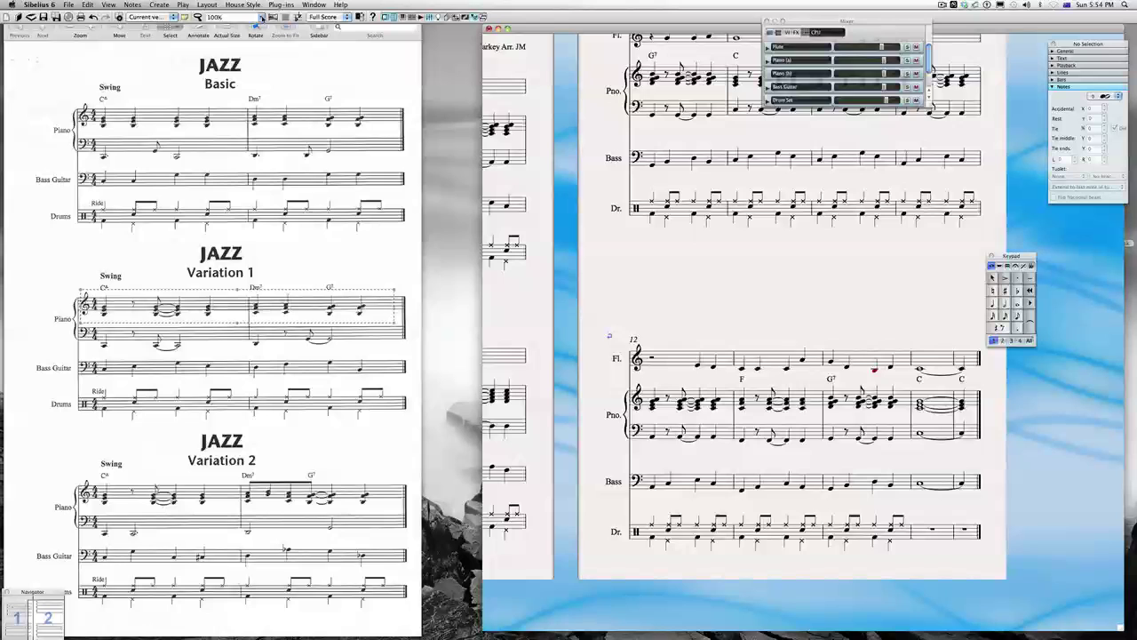
pyautogui.click(262, 18)
pyautogui.click(262, 18)
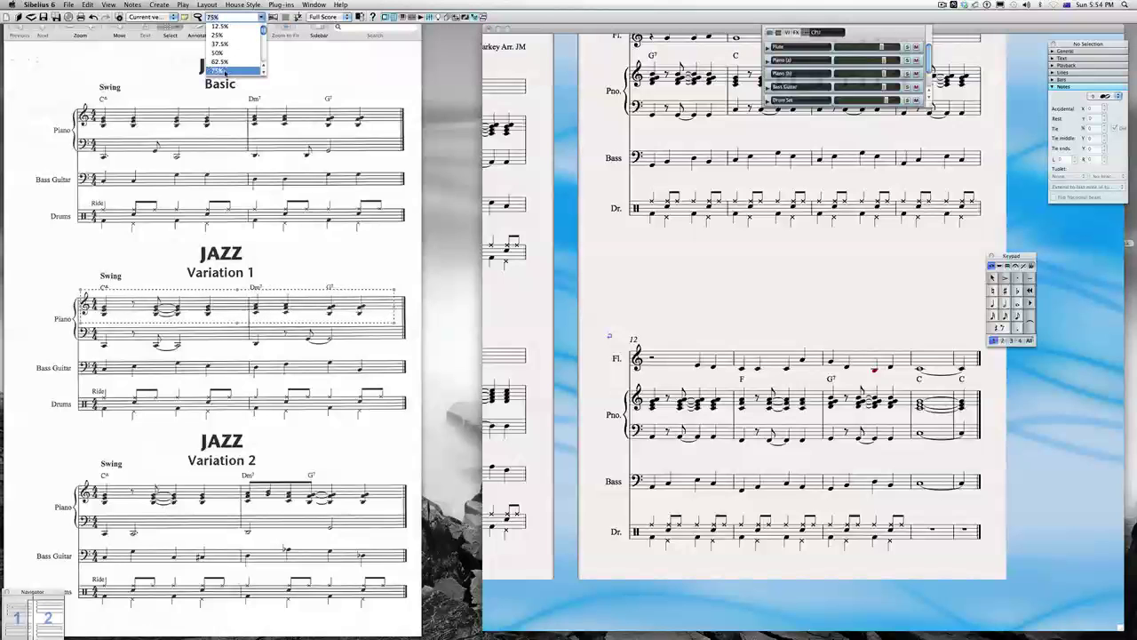
pyautogui.press('Return')
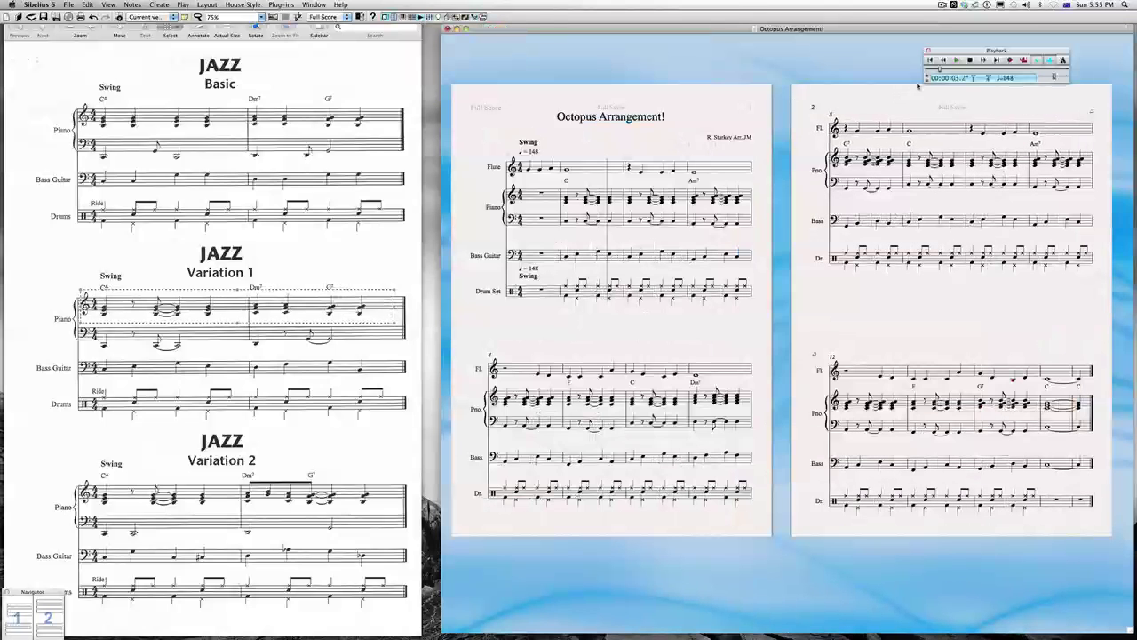
pyautogui.click(930, 59)
pyautogui.click(957, 60)
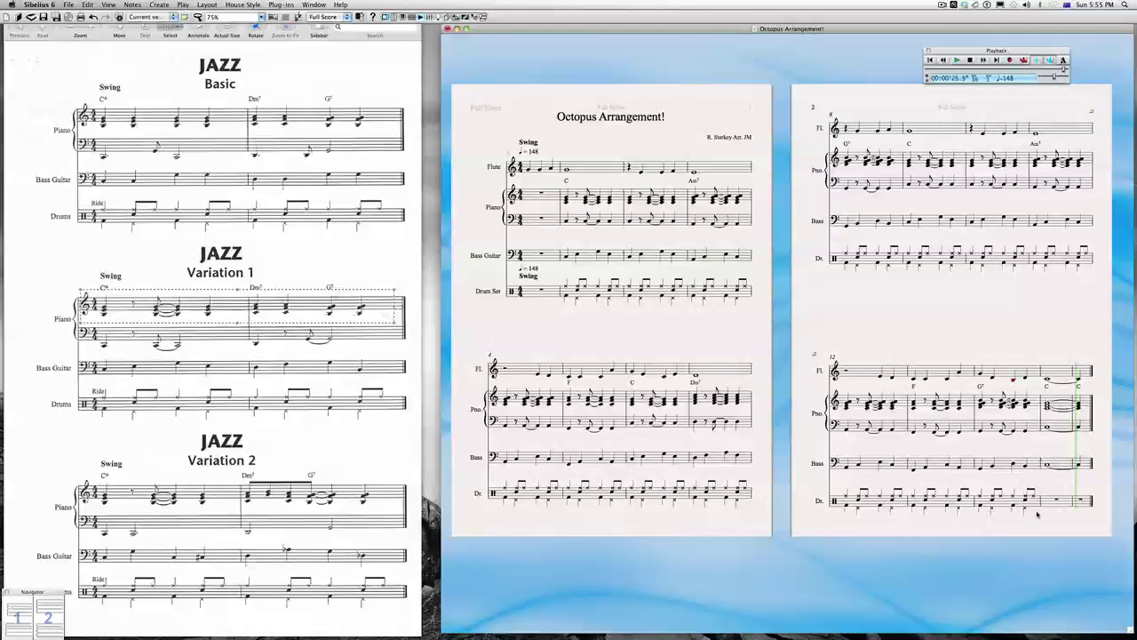
pyautogui.press('space')
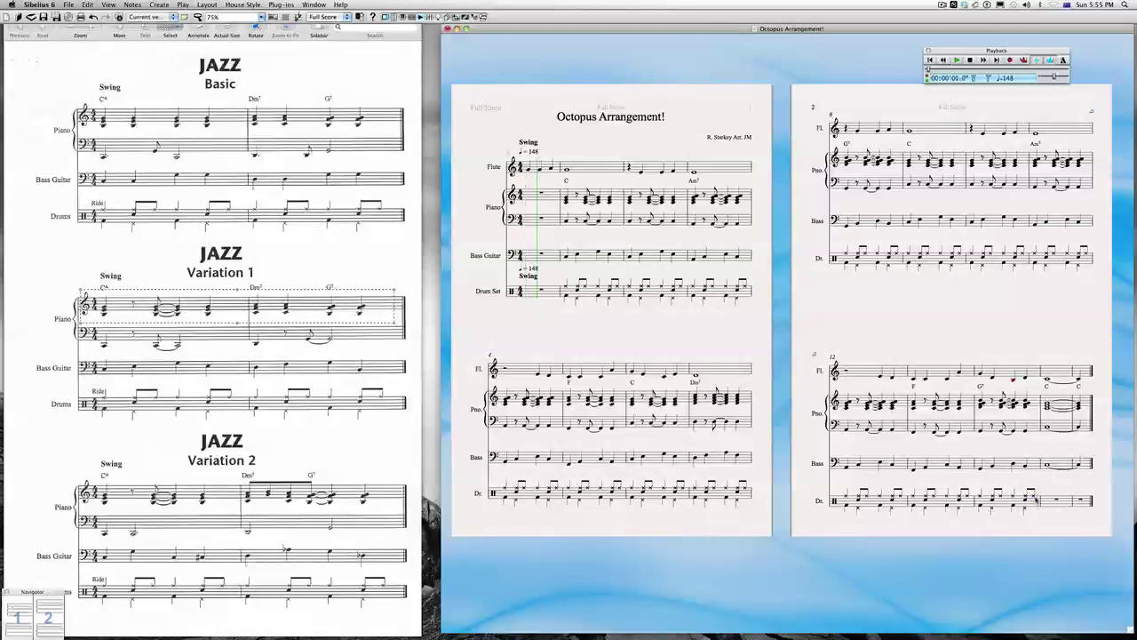
# Step: Add a closing drum hit on beat 1 of bar 15 in the Drum Set part as a quarter note
pyautogui.click(1035, 500)
pyautogui.press('Delete')
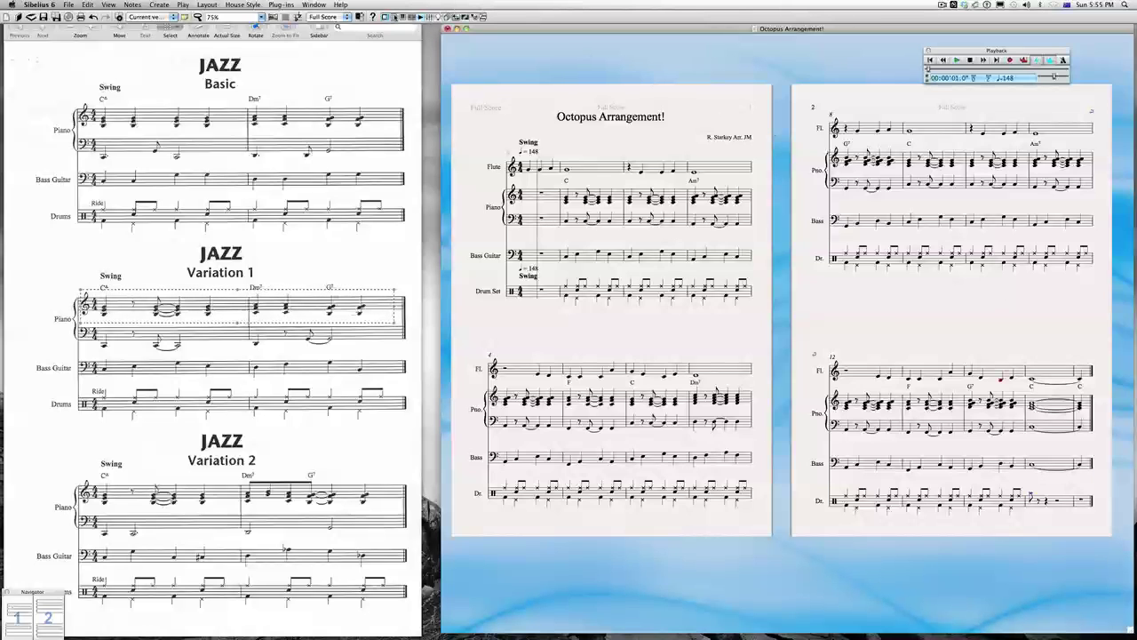
pyautogui.click(392, 17)
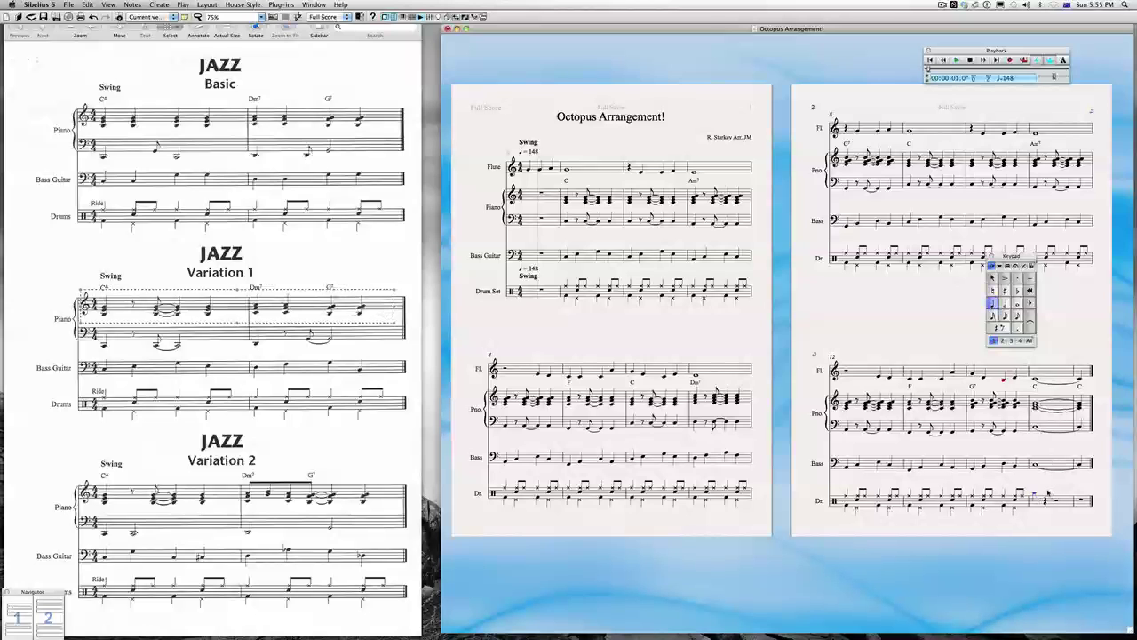
pyautogui.press('Escape')
# Step: Play the arrangement back to check the new drum ending, and hide the Keypad window
pyautogui.press('space')
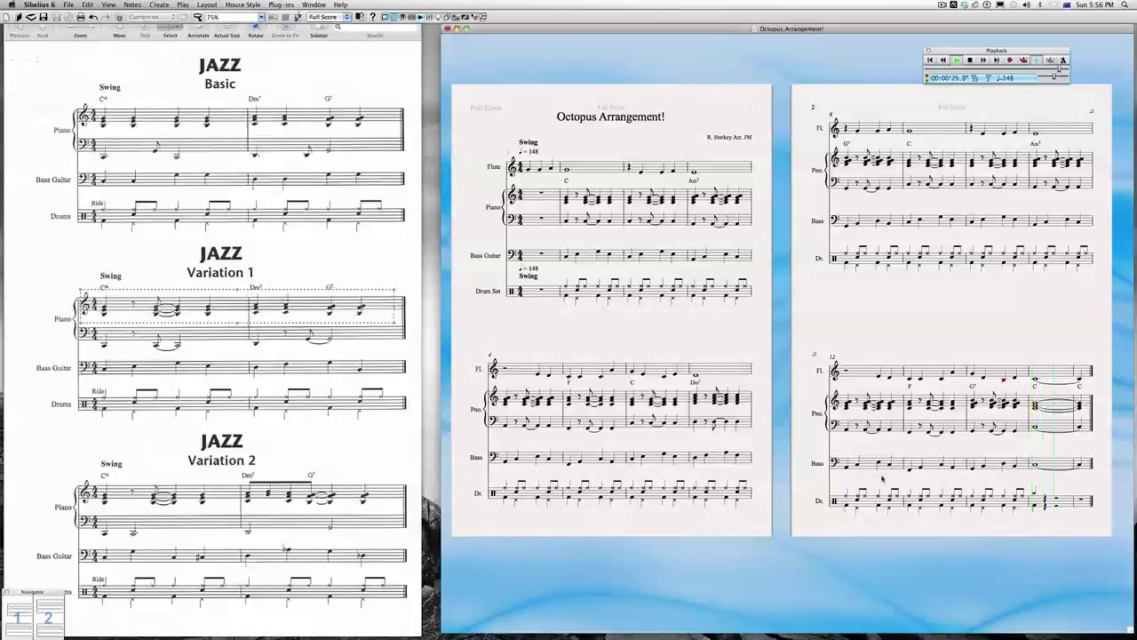
pyautogui.press('space')
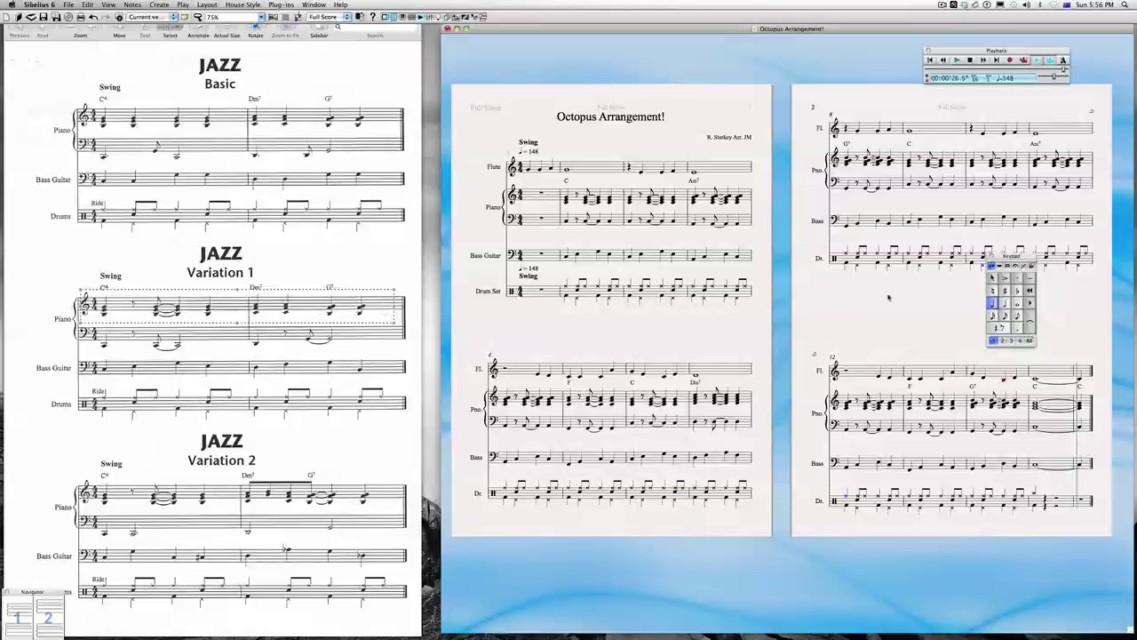
pyautogui.press('super+alt+k')
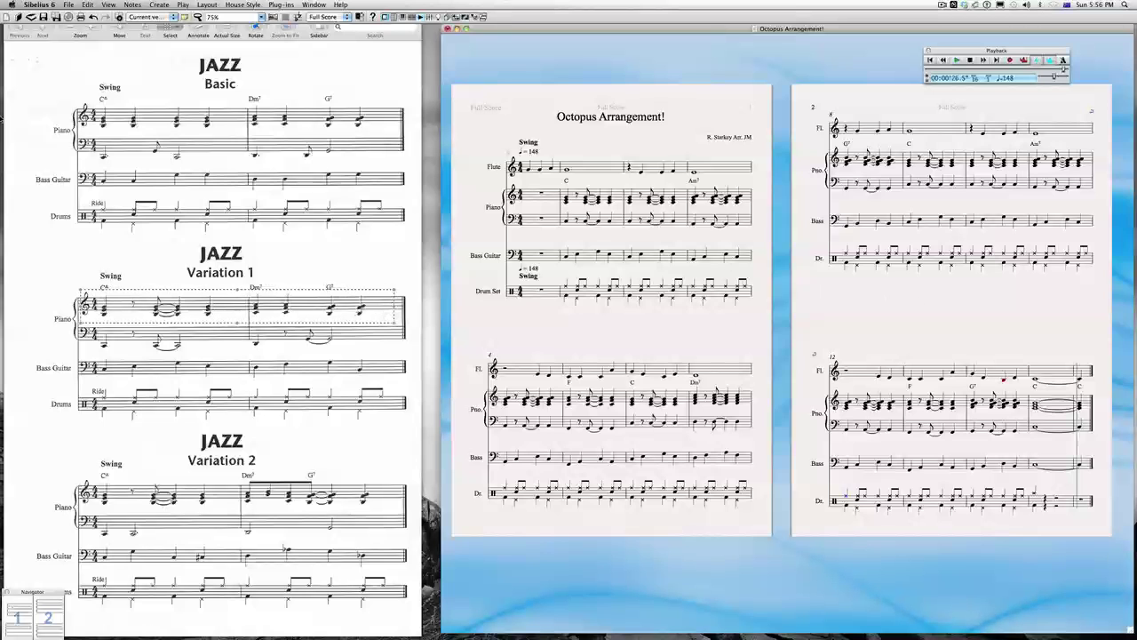
# Step: Switch to Preview and bring the Arranging task document to the front to review its requirements
pyautogui.click(68, 54)
pyautogui.press('super+grave')
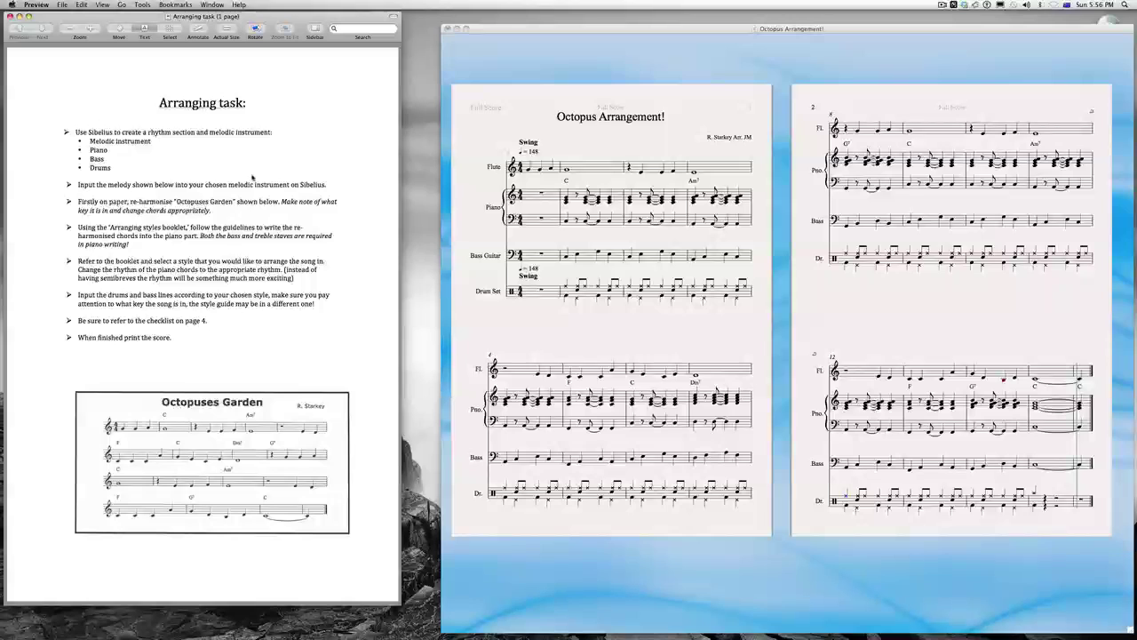